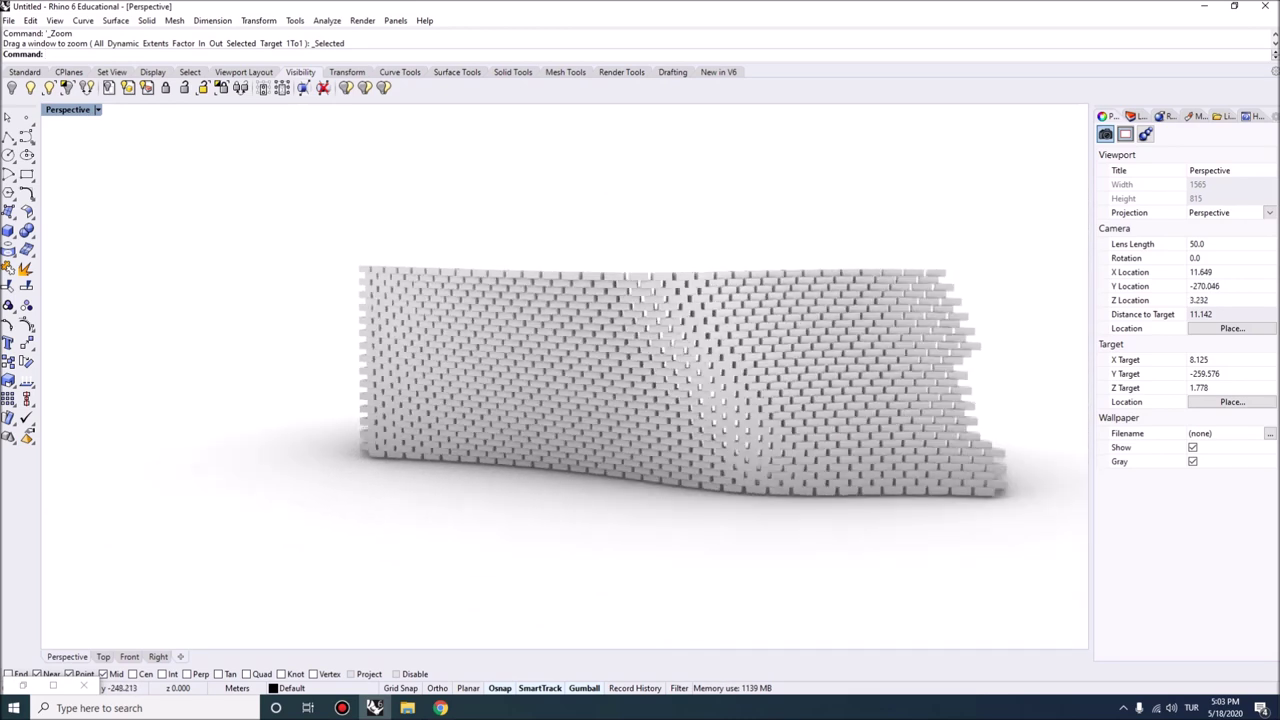
- Alt-drag the gumball to place a copy of the brick wall off to the left
left_click_drag(799, 600, 726, 516)
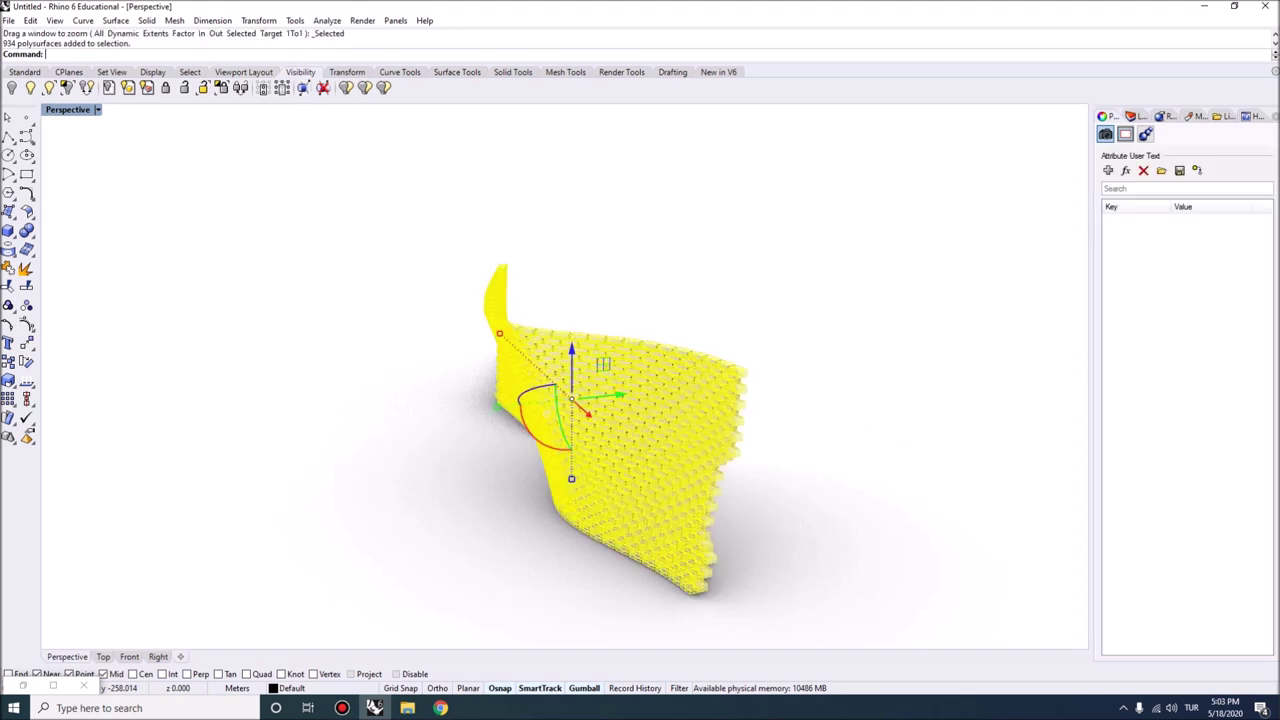
key("alt")
left_click_drag(620, 377, 420, 416)
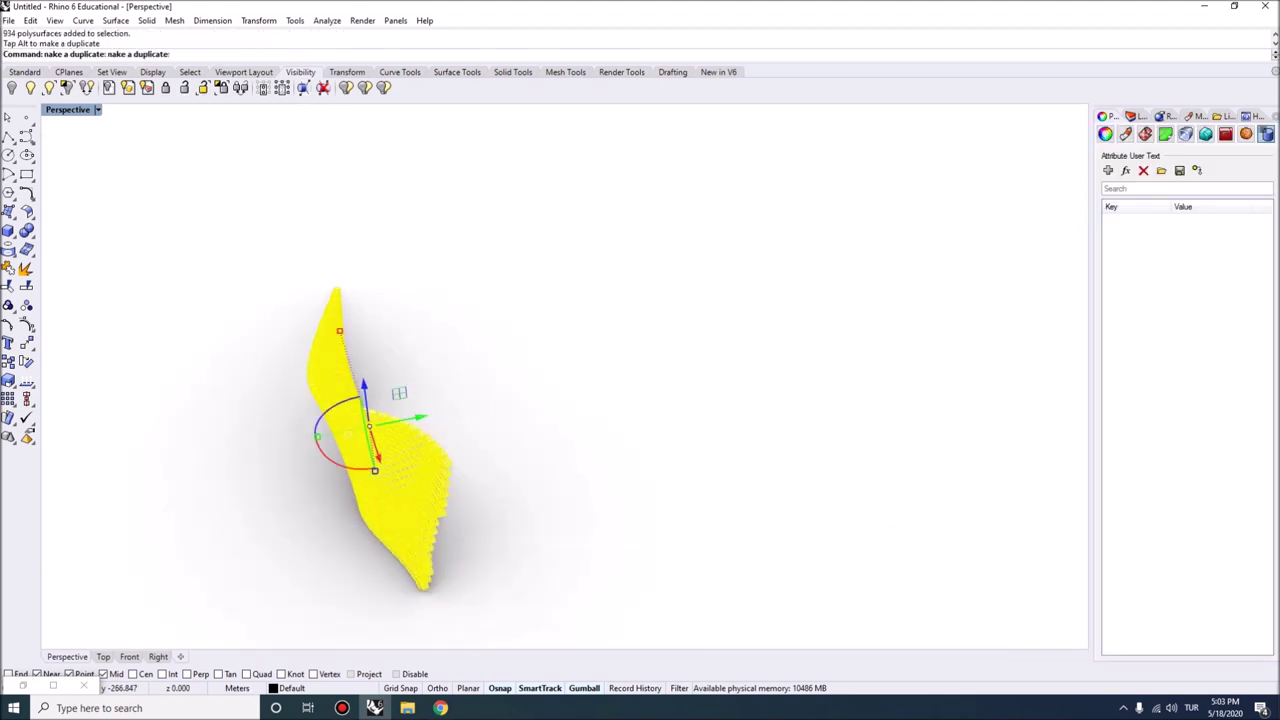
- Switch the view to Wireframe and move the copied wall toward the origin
left_click(97, 109)
left_click(77, 140)
double_click(67, 109)
scroll(303, 240, "down", 6)
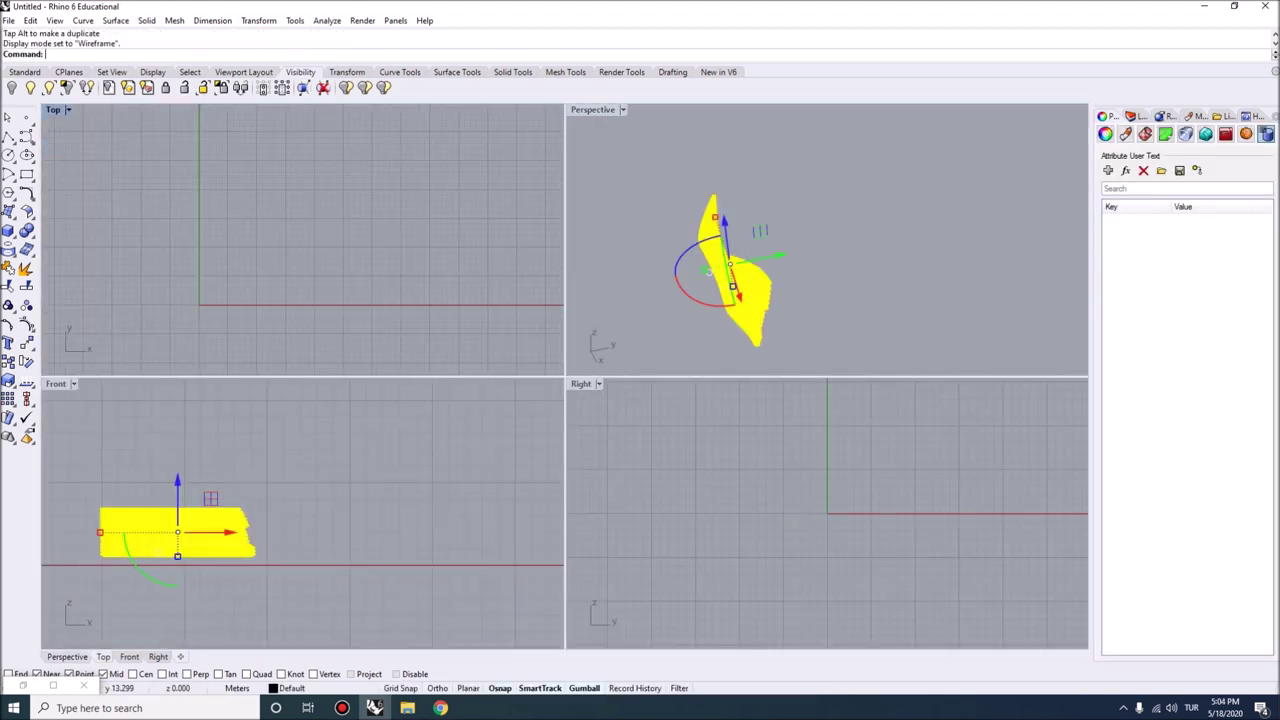
scroll(166, 286, "up", 1)
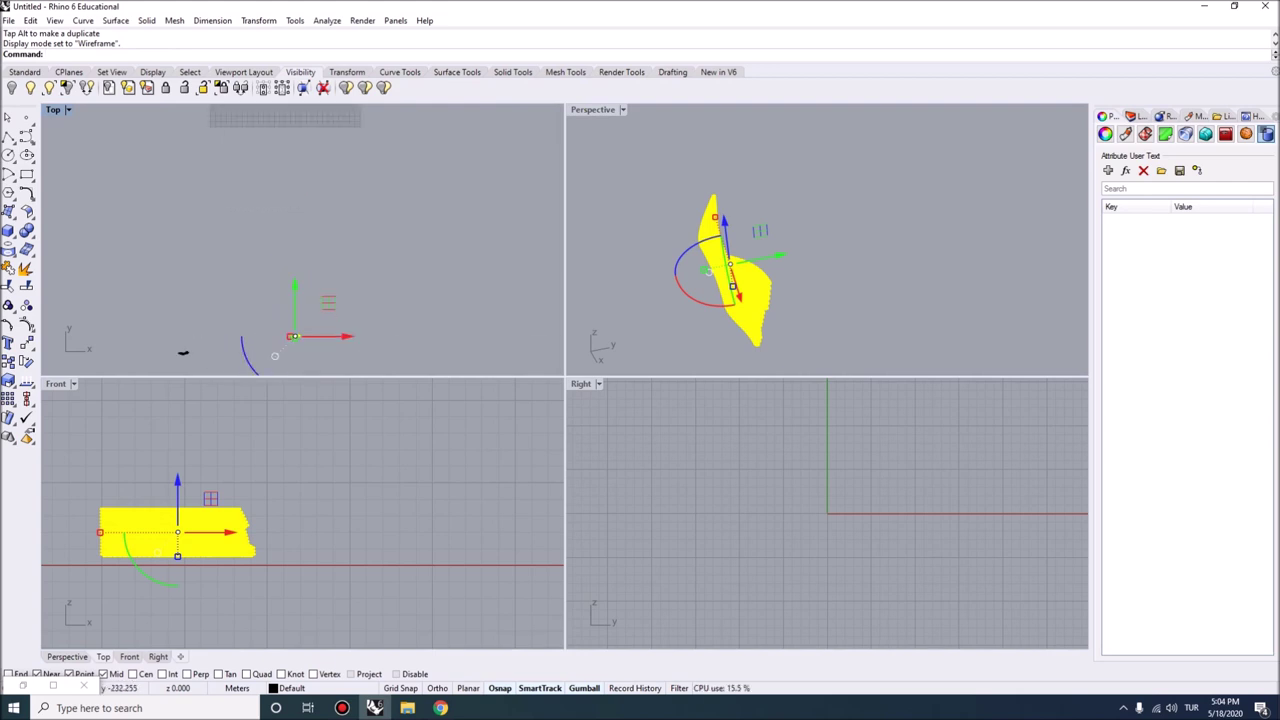
left_click_drag(291, 285, 291, 114)
- Zoom to the copied wall with ZS, clear the selection, and maximize the Top view
type("zs")
key("Return")
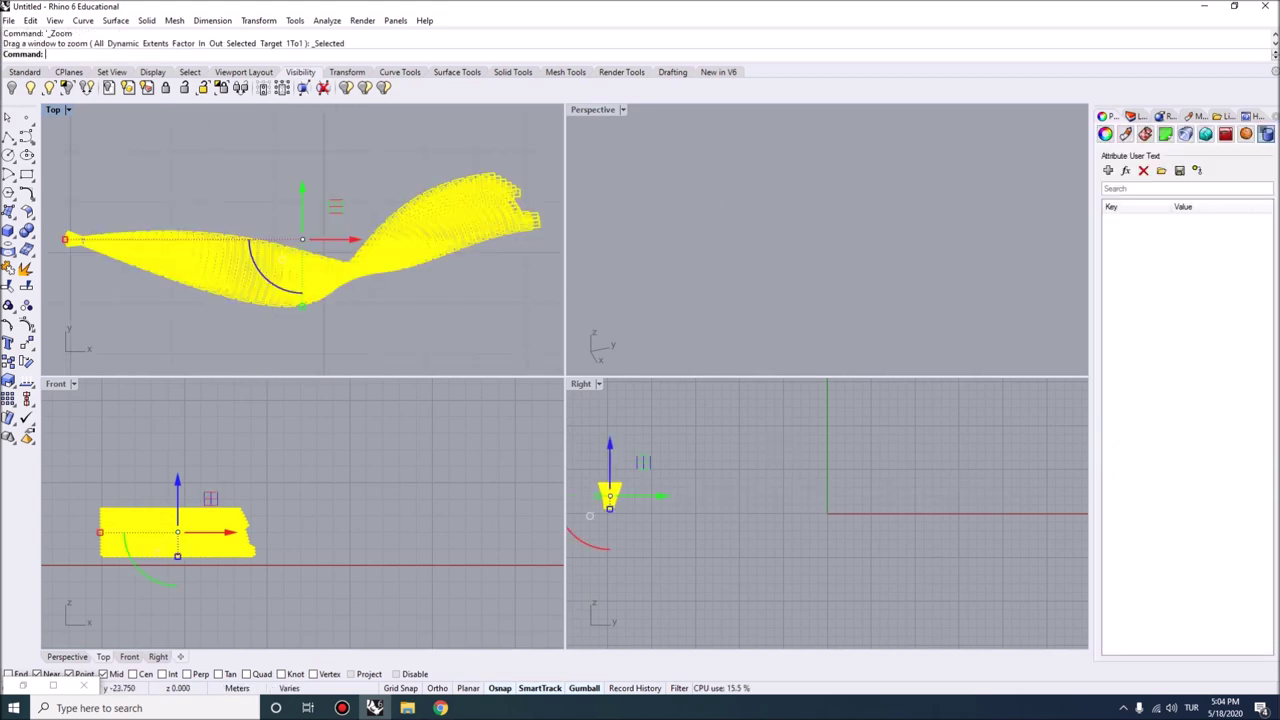
key("Escape")
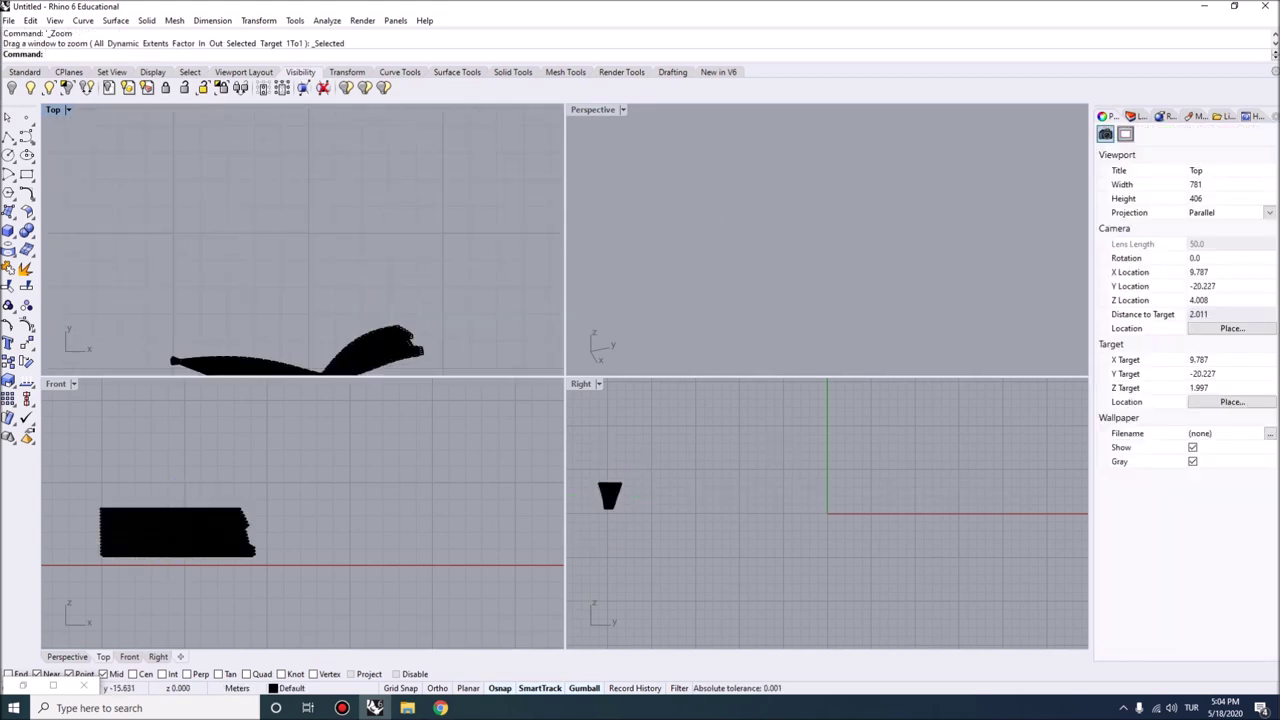
key("ctrl+m")
scroll(400, 400, "down", 5)
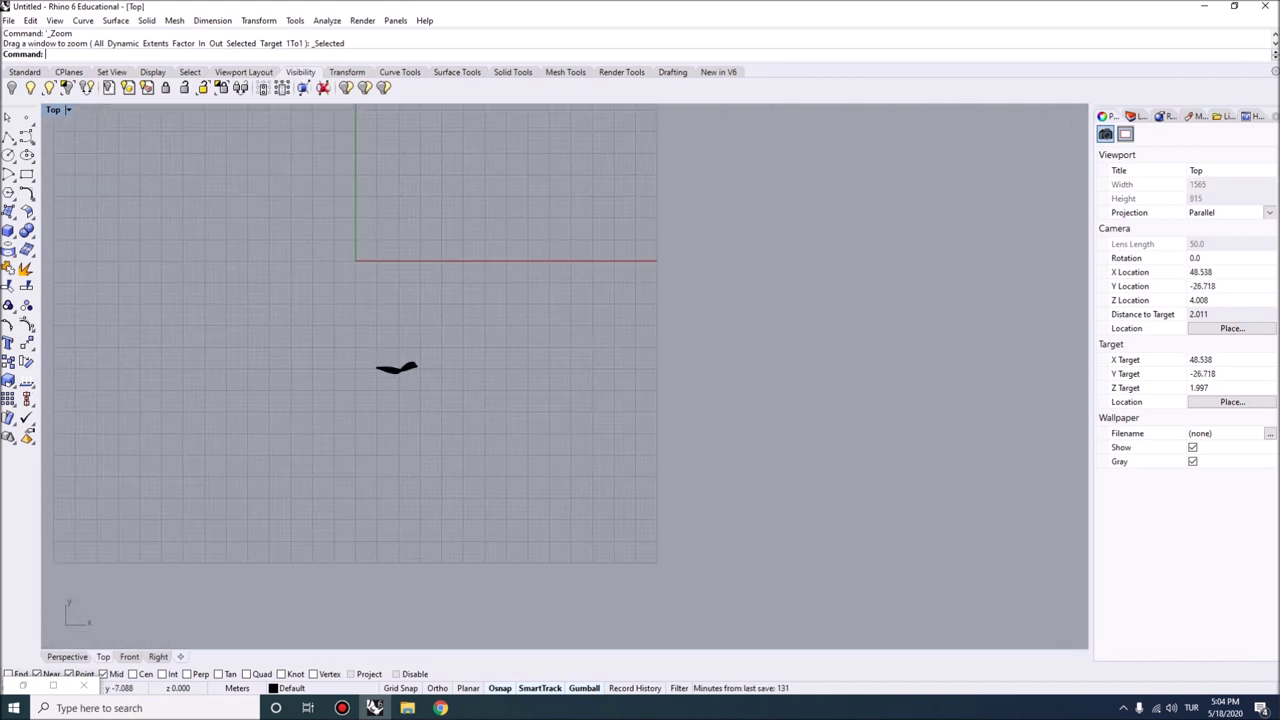
scroll(397, 308, "up", 5)
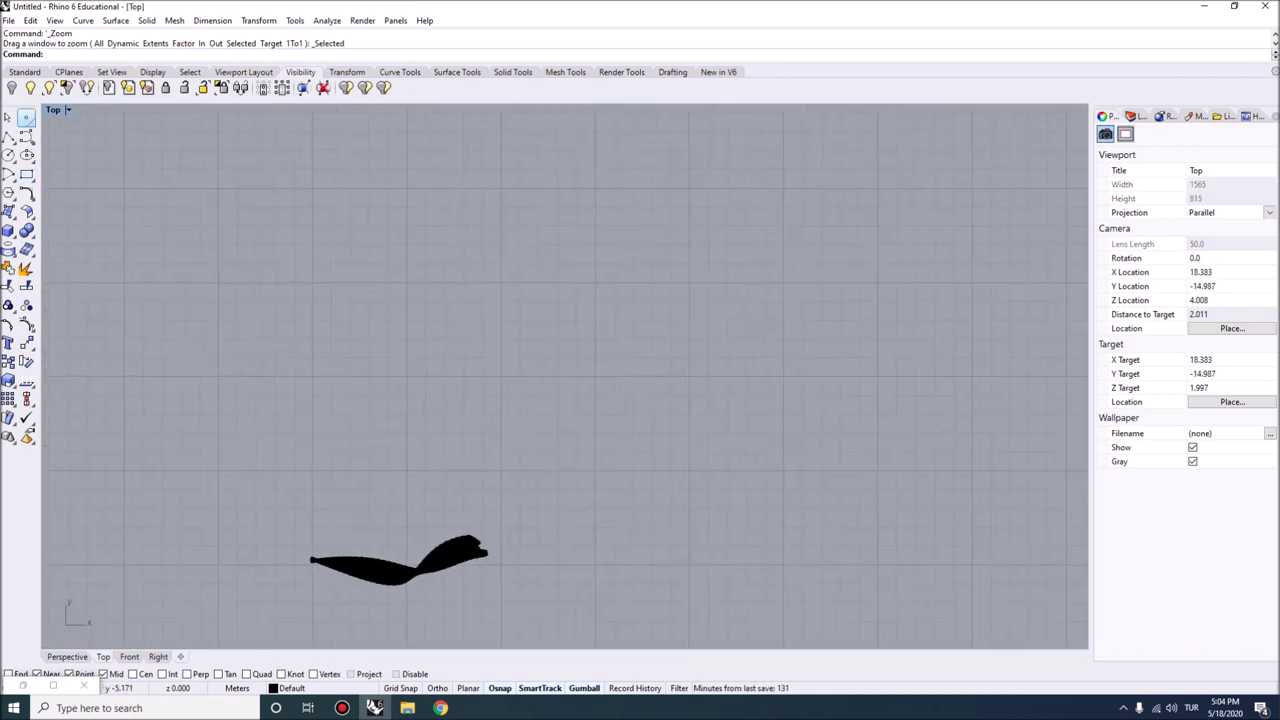
- Draw the first freeform curve in plan, dipping down and rising toward its end
left_click(26, 136)
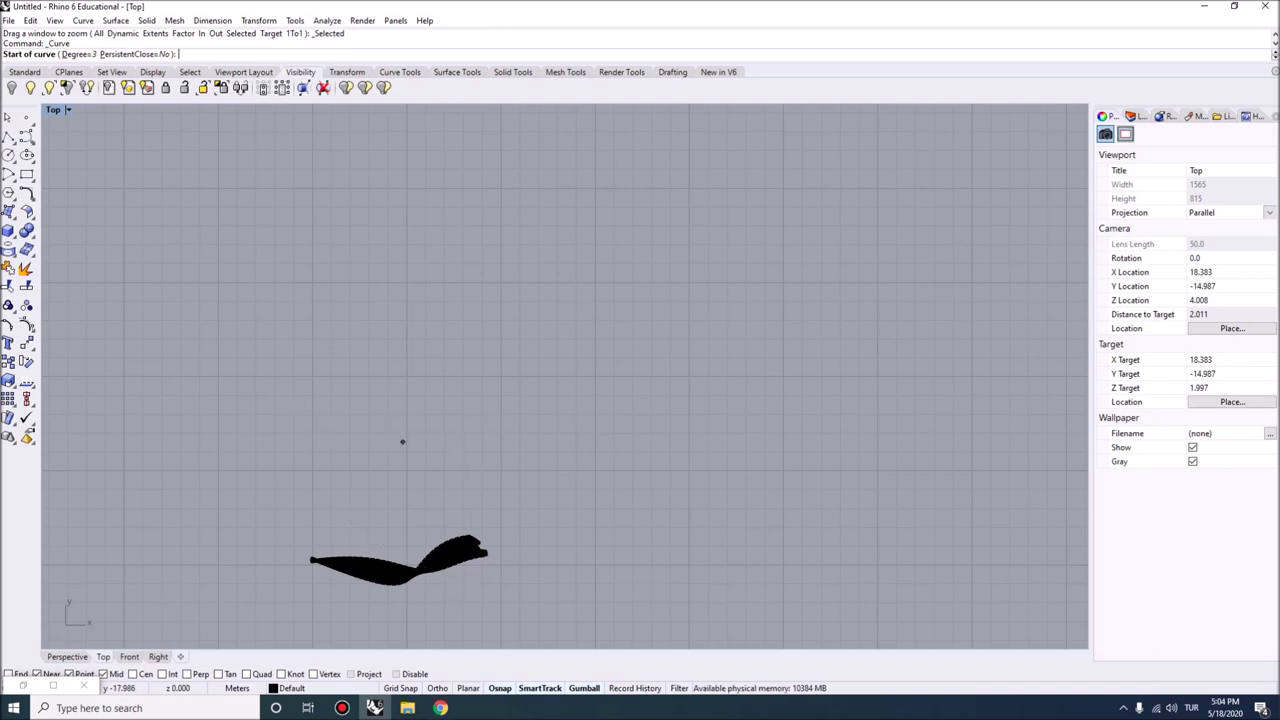
scroll(316, 420, "up", 1)
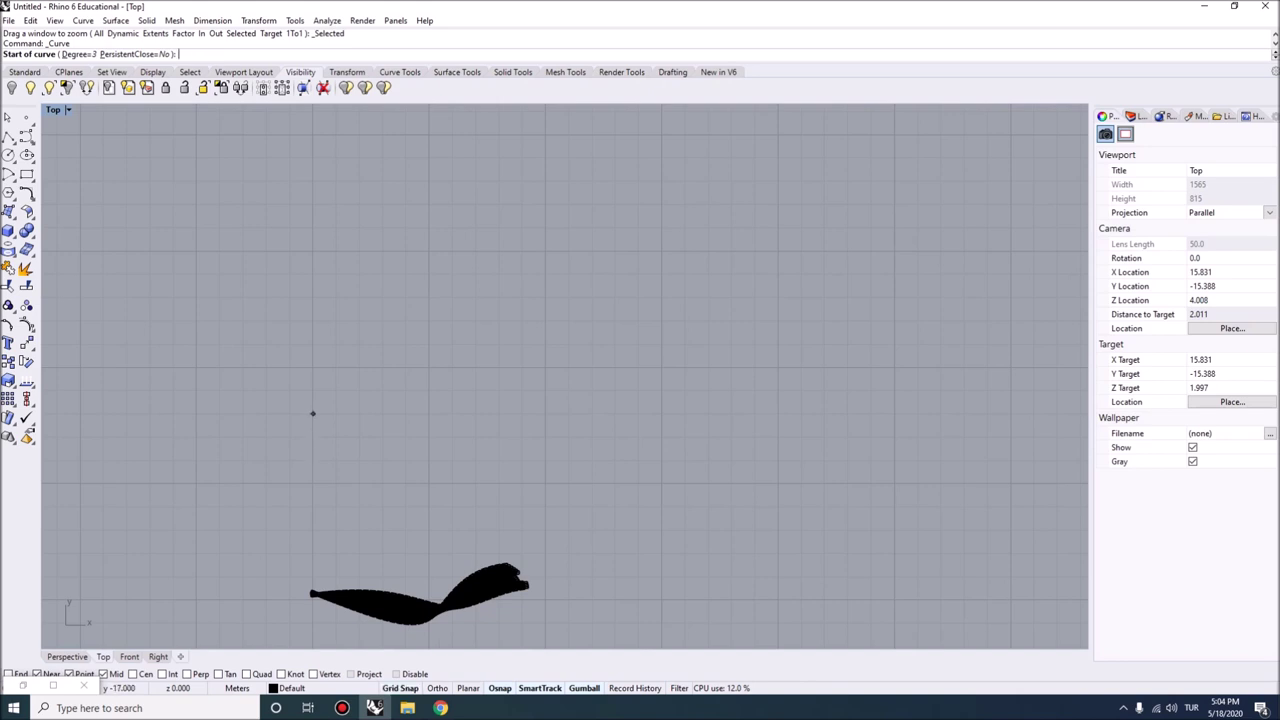
left_click(313, 390)
left_click(360, 390)
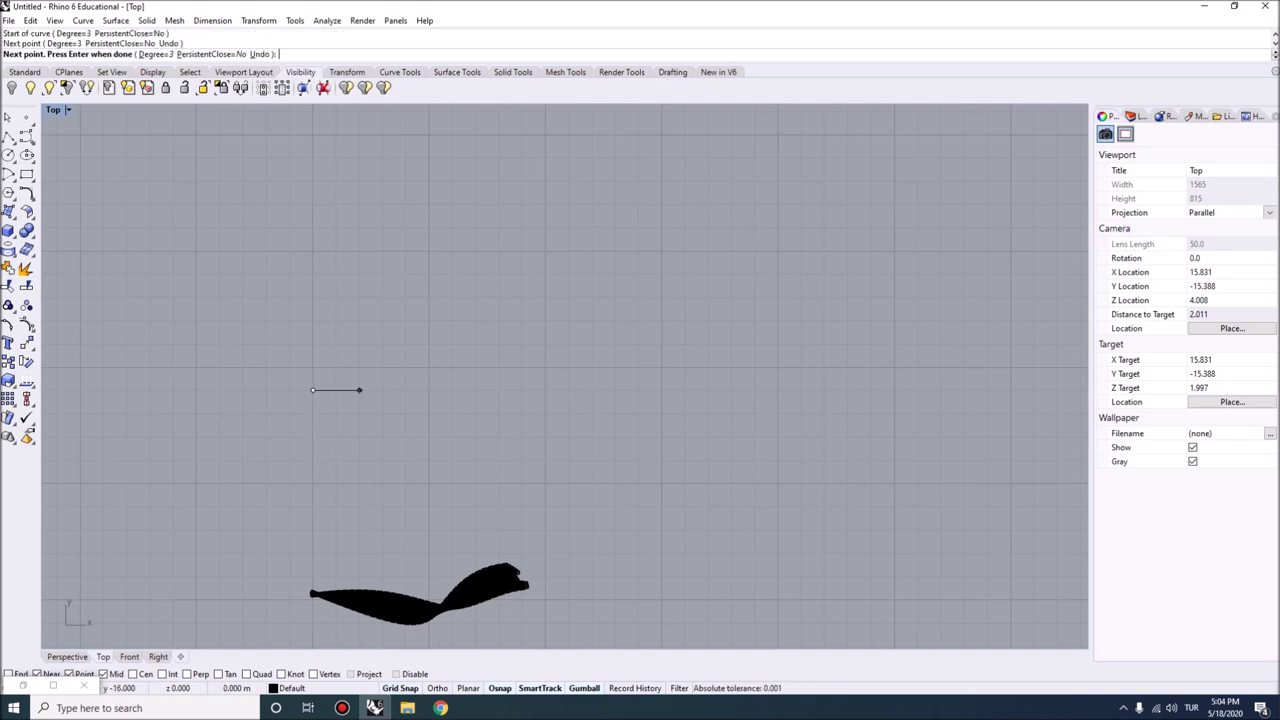
left_click(406, 436)
left_click(476, 413)
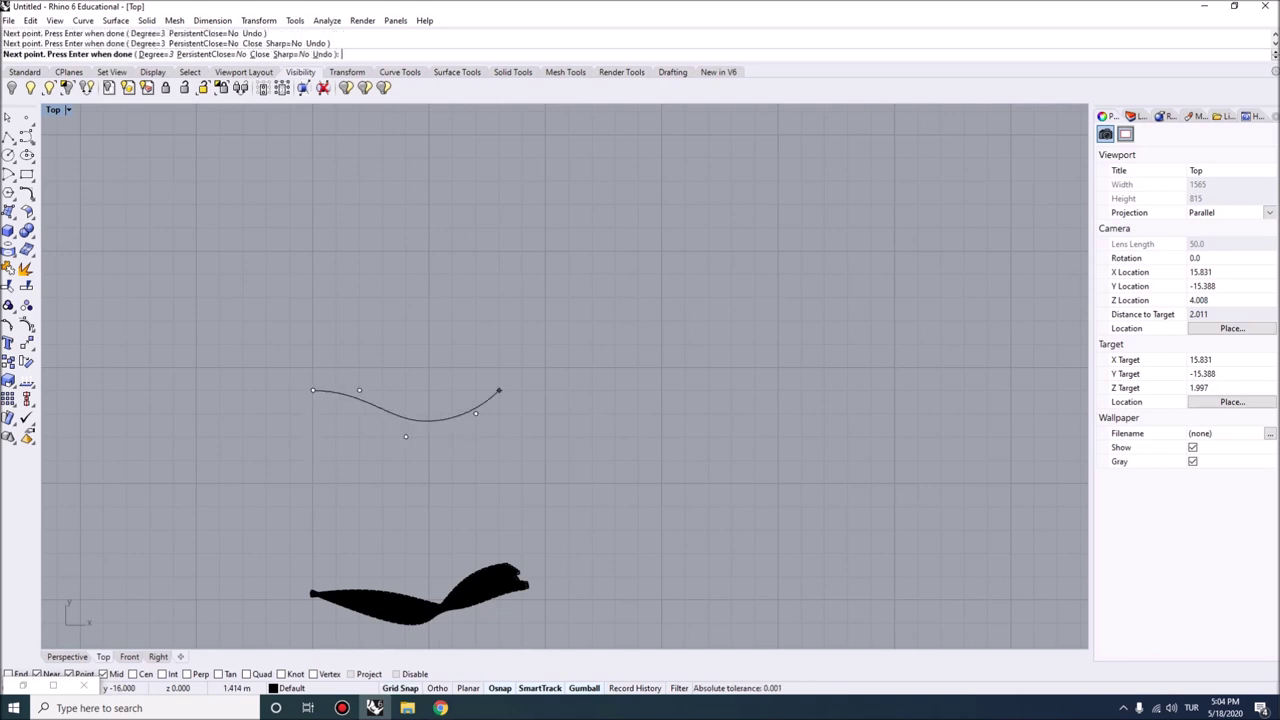
key("Return")
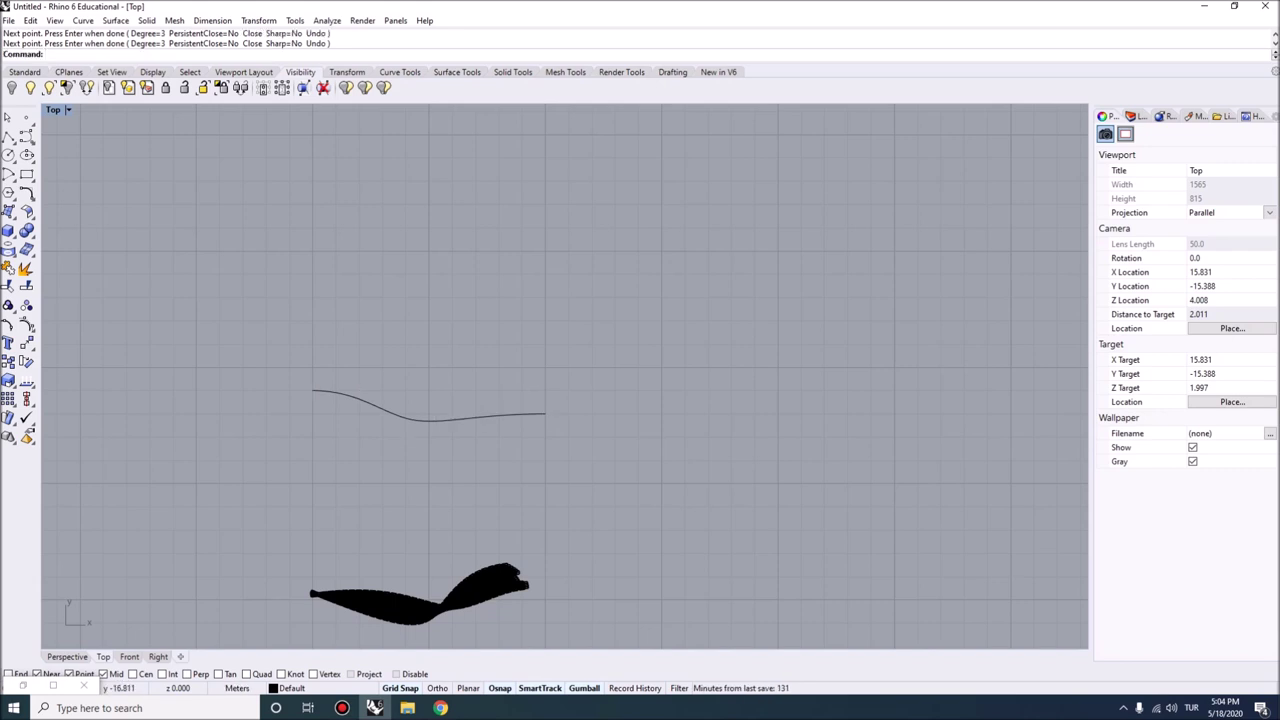
- Draw a second freeform curve crossing the first, then select both curves
right_click_drag(560, 400, 553, 355)
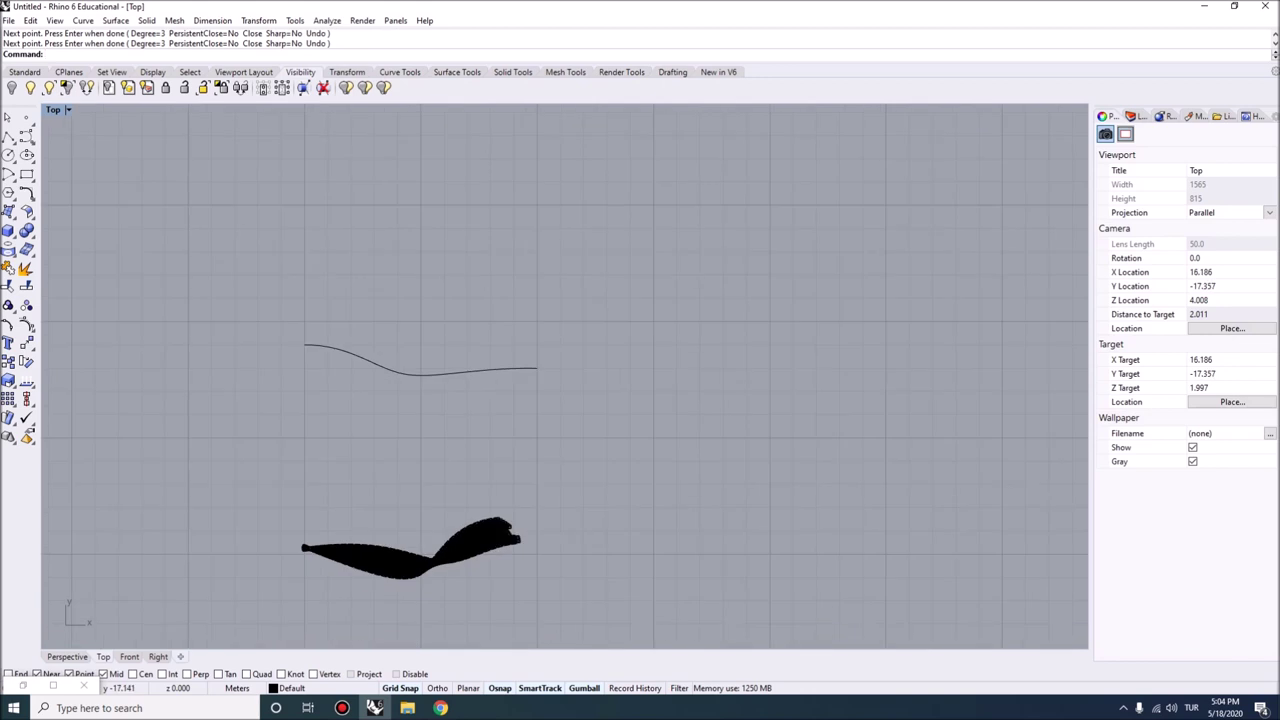
scroll(313, 358, "up", 2)
key("Return")
left_click(302, 371)
left_click(359, 371)
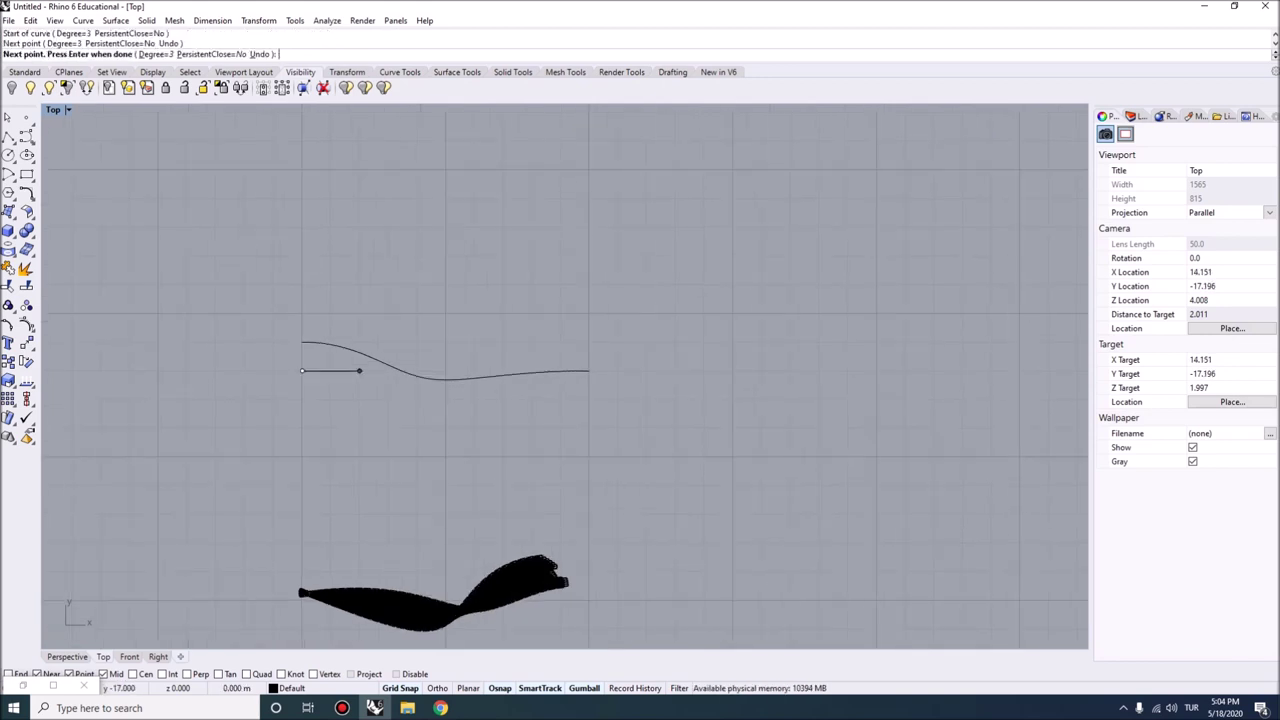
left_click(417, 342)
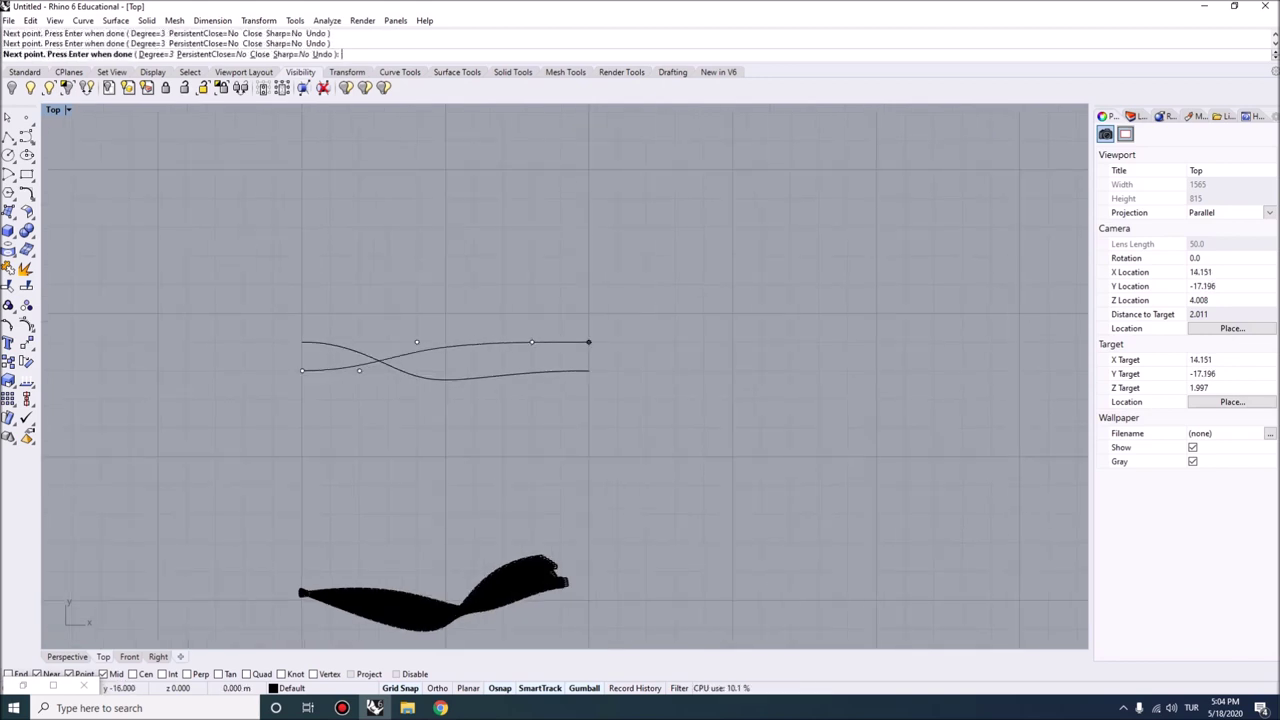
key("Return")
left_click_drag(612, 448, 376, 360)
right_click_drag(440, 400, 432, 378)
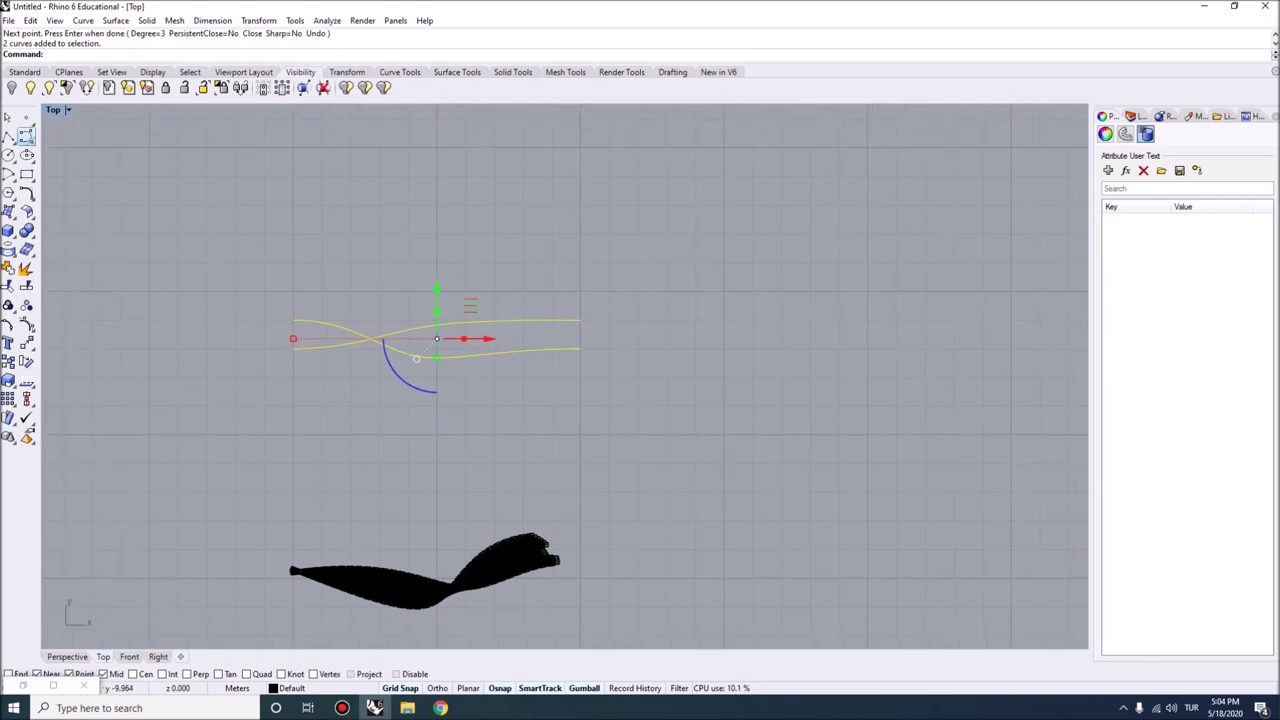
- Maximize the Perspective view, zoom to the curves, and tilt the view to an angle
key("ctrl+m")
key("ctrl+Tab")
key("ctrl+m")
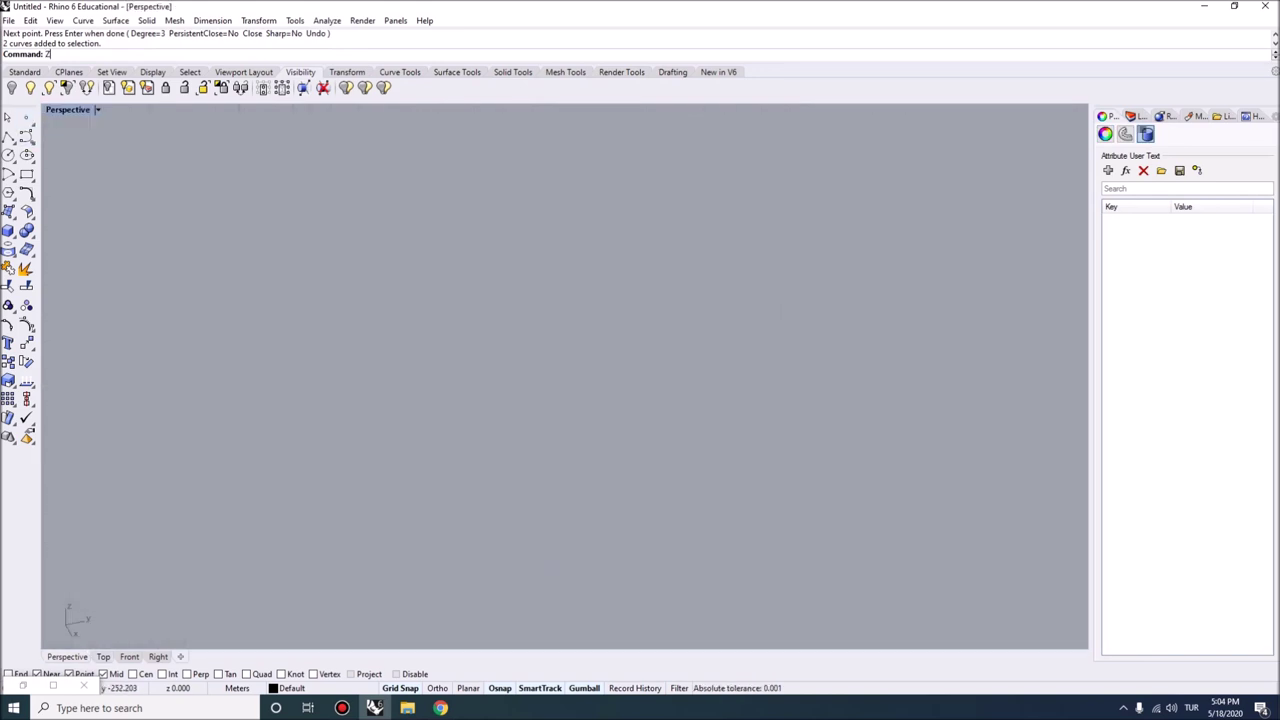
key("ctrl+shift+e")
key("Escape")
right_click_drag(300, 300, 300, 265)
- Move the S-shaped curve vertically up by 3 units
left_click(452, 290)
scroll(500, 320, "down", 3)
type("m")
key("Return")
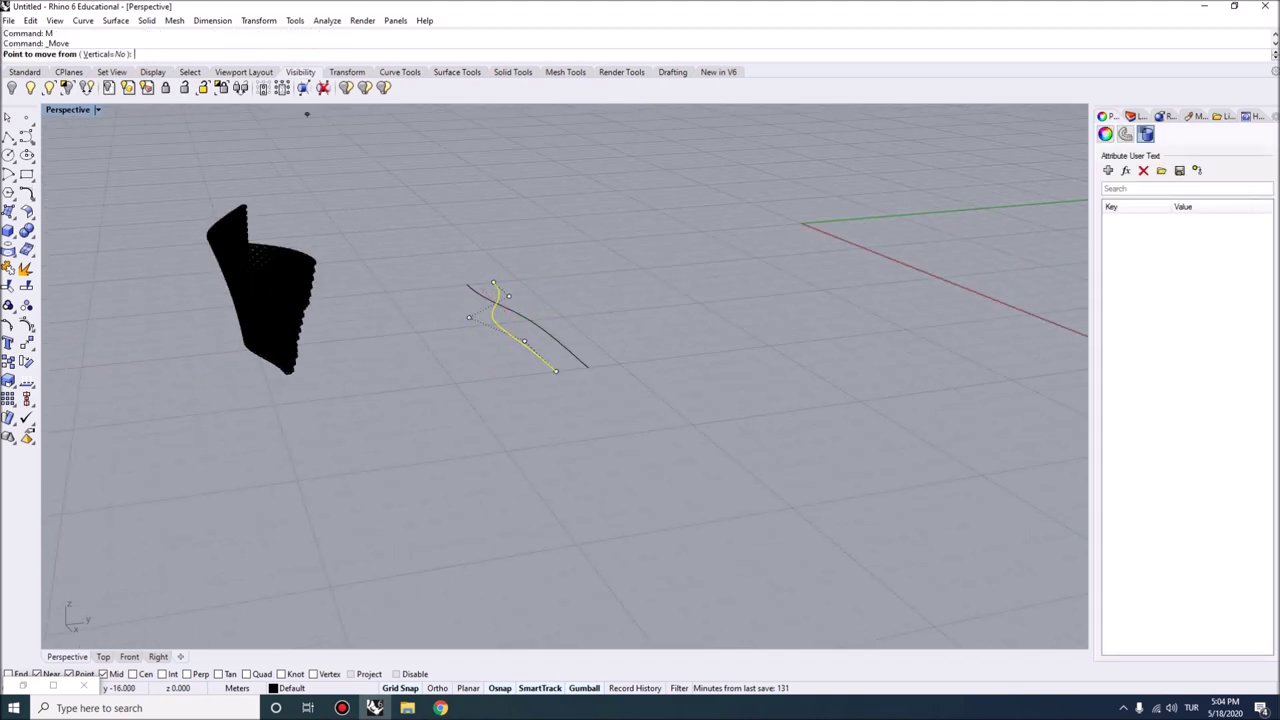
type("v")
key("Return")
left_click(573, 325)
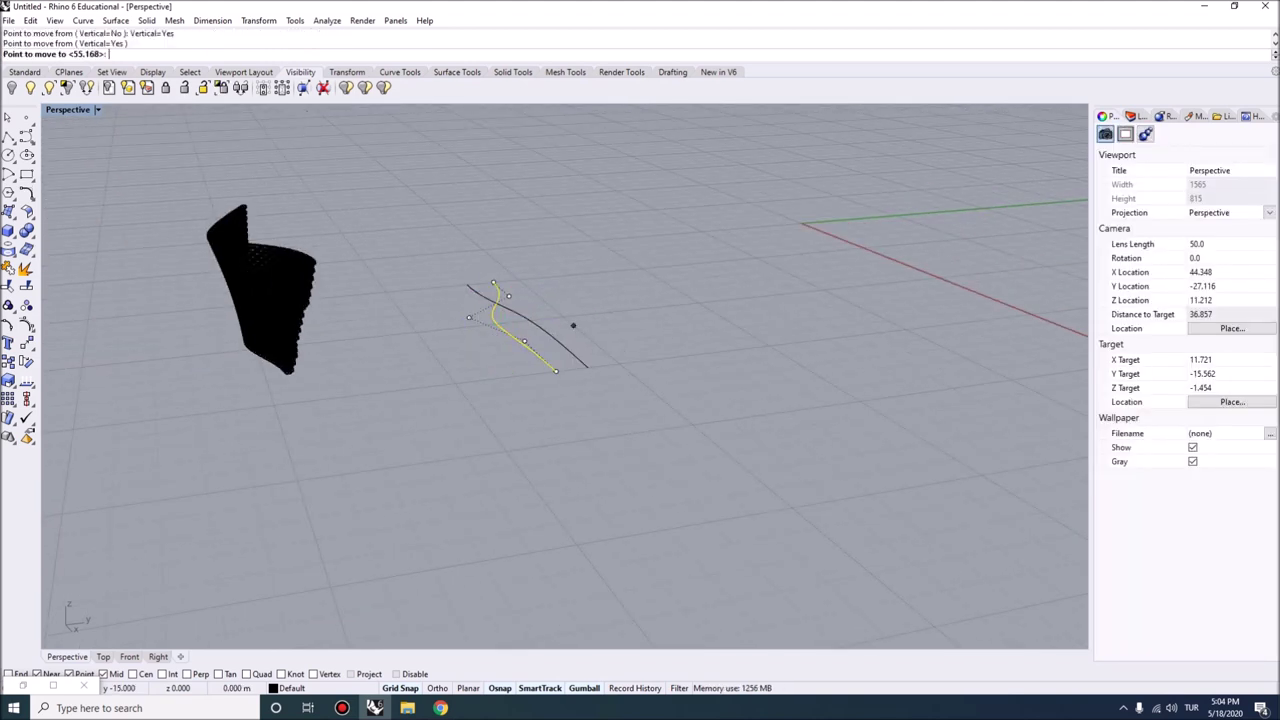
type("3")
key("Return")
key("Escape")
- Loft the two curves into a surface with the default loft settings
right_click_drag(560, 380, 700, 295)
scroll(560, 380, "up", 2)
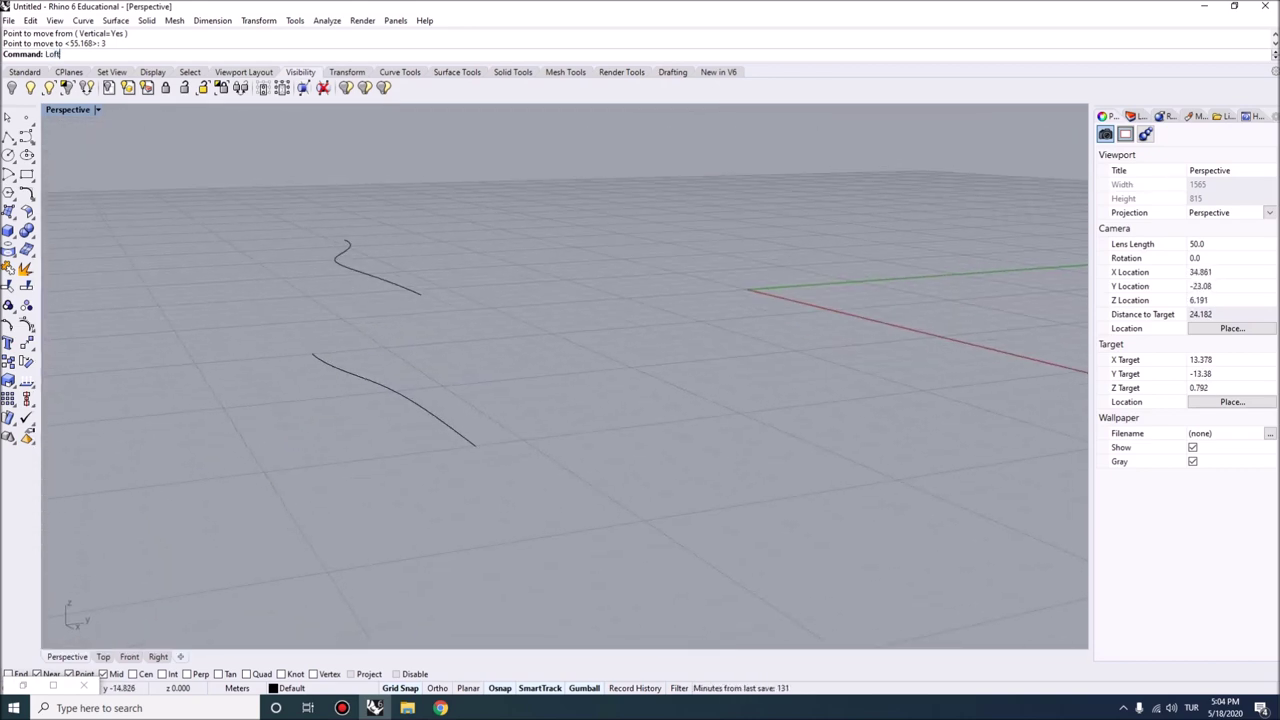
key("Return")
left_click(380, 272)
left_click(400, 396)
key("Return")
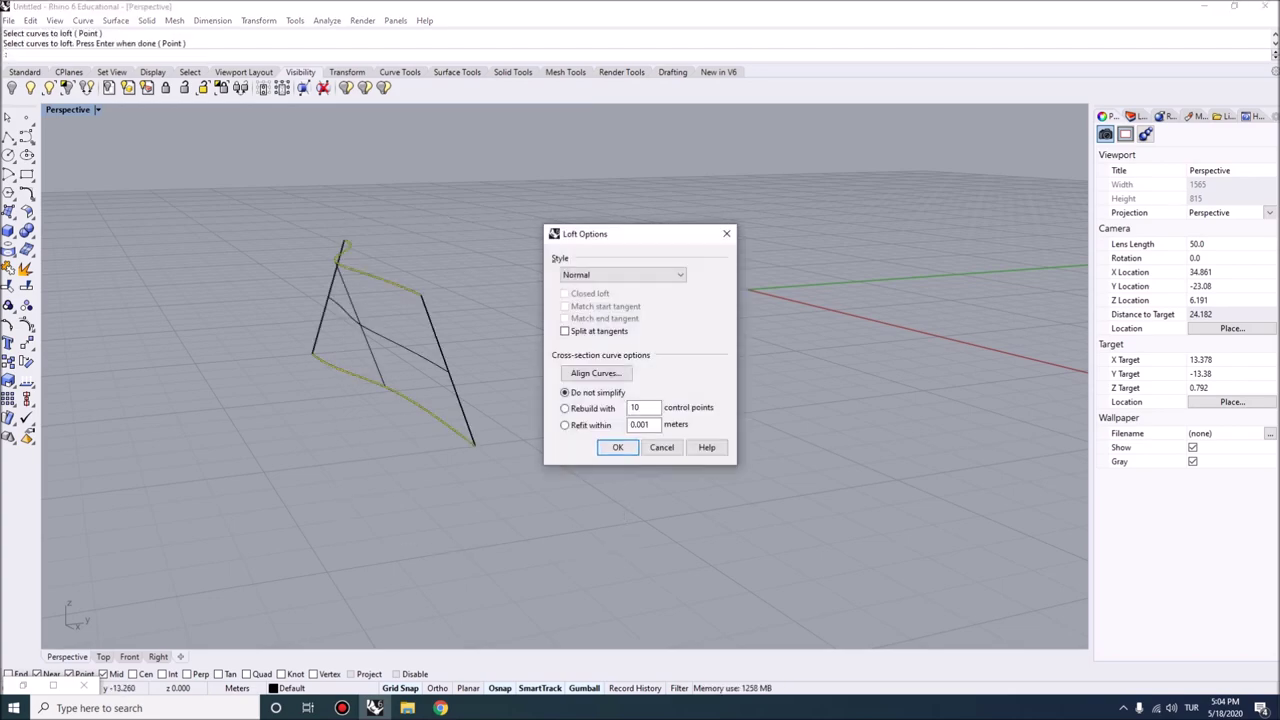
key("Return")
- Select the new loft surface and isolate it, hiding everything else
key("Left")
key("Left")
key("Left")
key("Left")
key("Left")
key("Left")
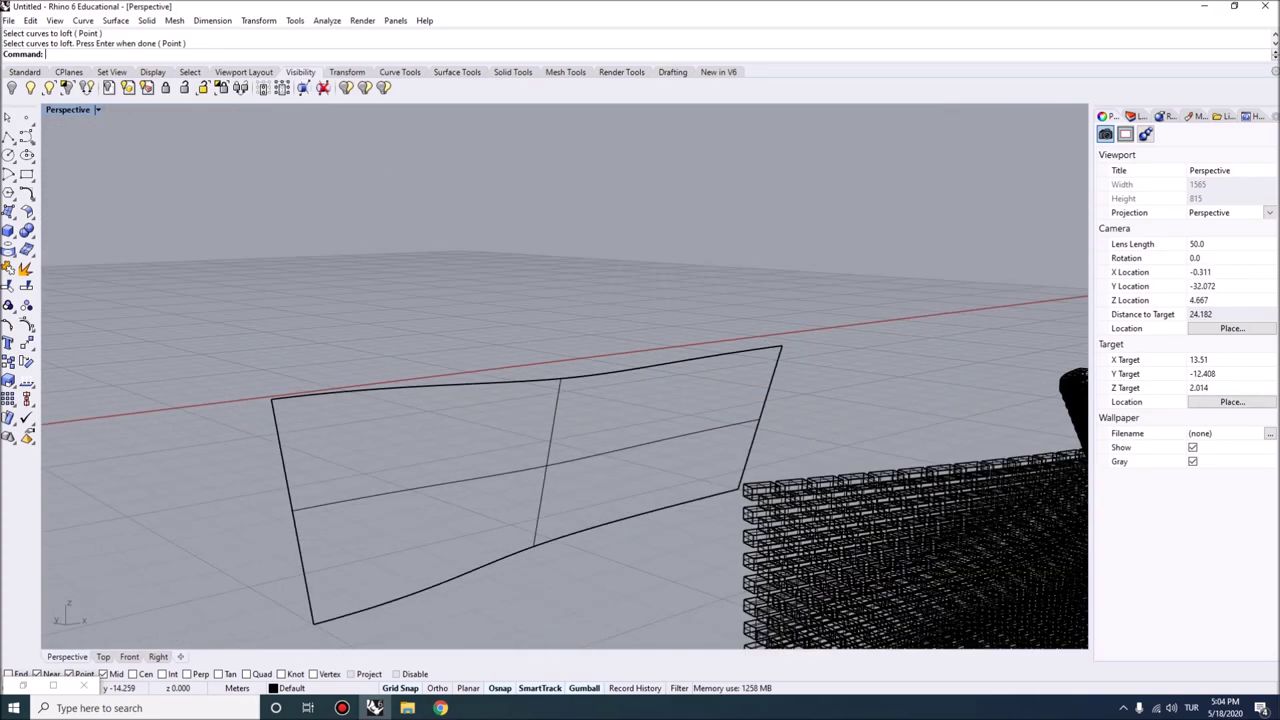
key("Left")
key("Left")
key("Left")
key("Left")
key("Left")
key("Left")
key("Left")
key("Left")
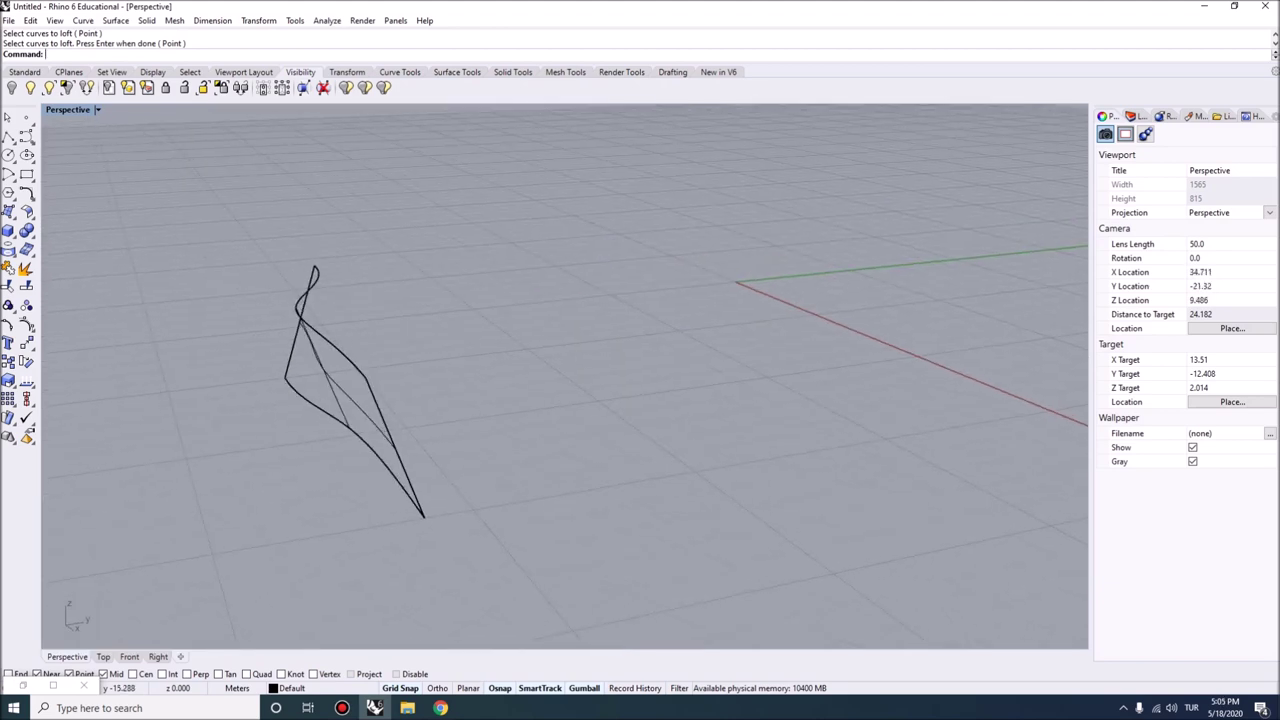
key("Left")
key("Left")
key("Left")
key("Left")
key("Left")
key("Left")
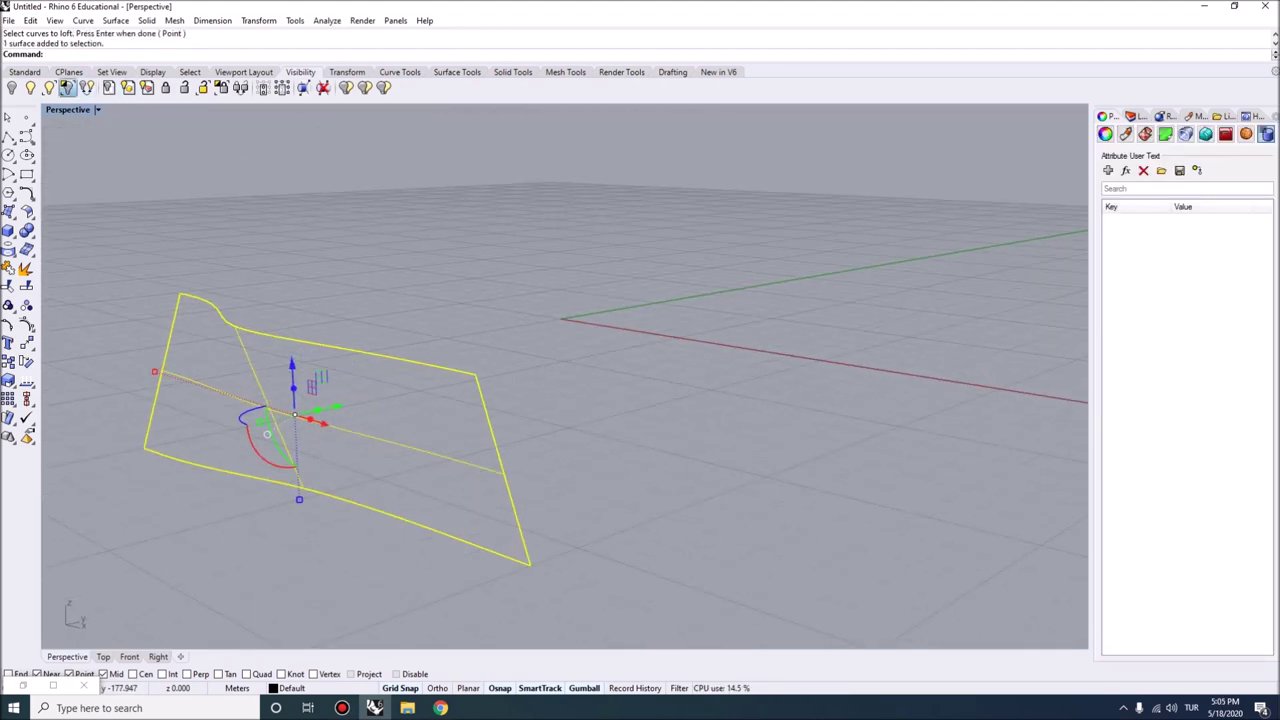
left_click(66, 87)
key("Left")
key("Left")
key("Left")
key("Left")
key("Down")
key("Down")
key("Down")
key("Down")
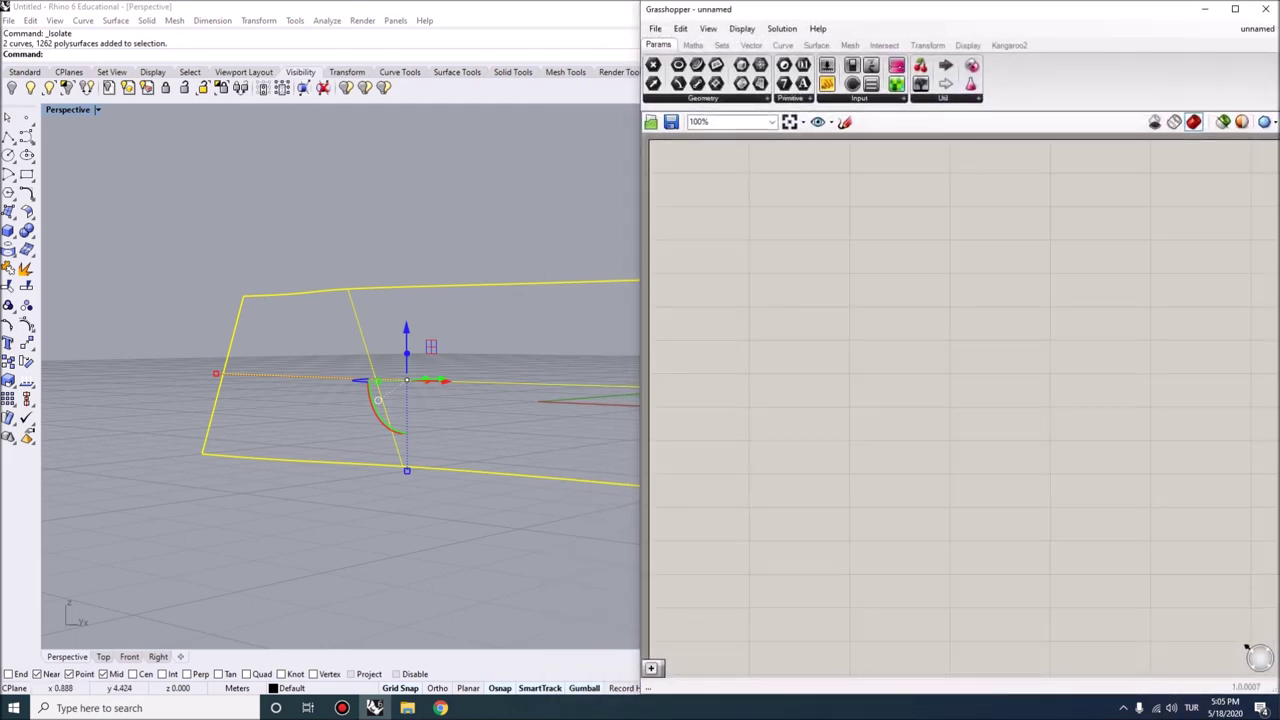
- Add a Surface (Srf) parameter in Grasshopper and set it to reference one Rhino surface
double_click(735, 150)
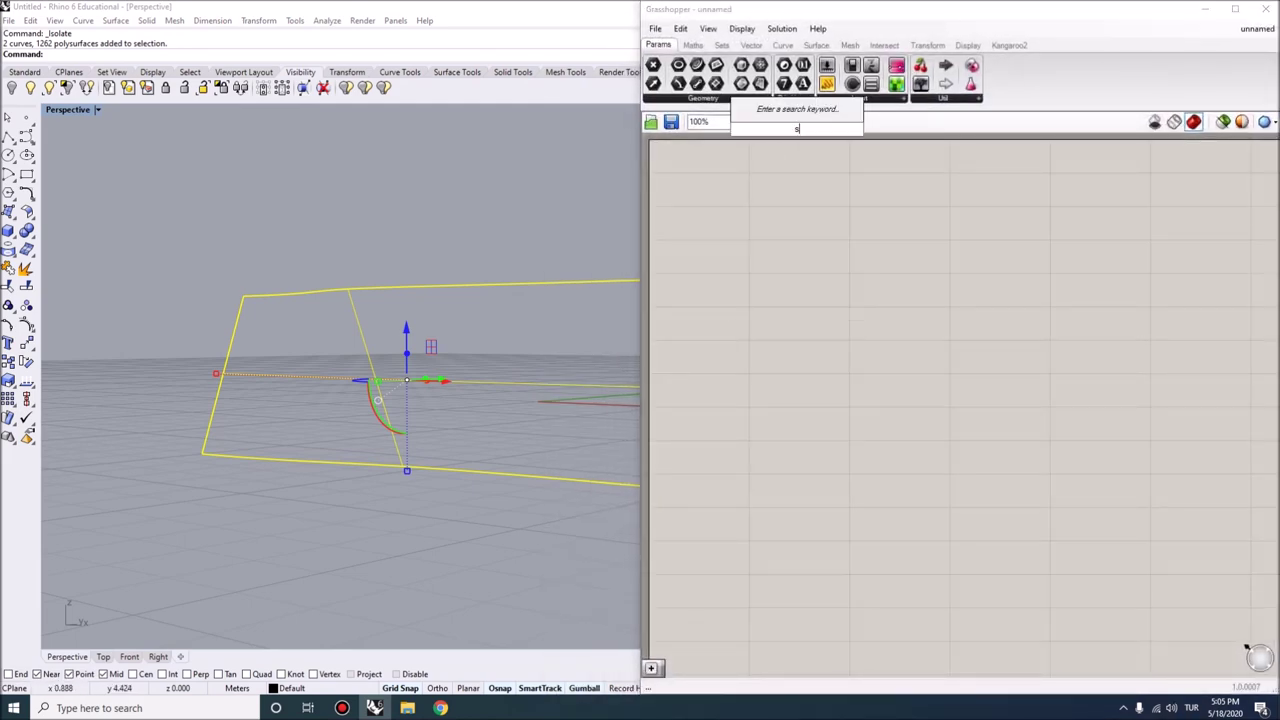
type("srf")
left_click(767, 278)
right_click(797, 312)
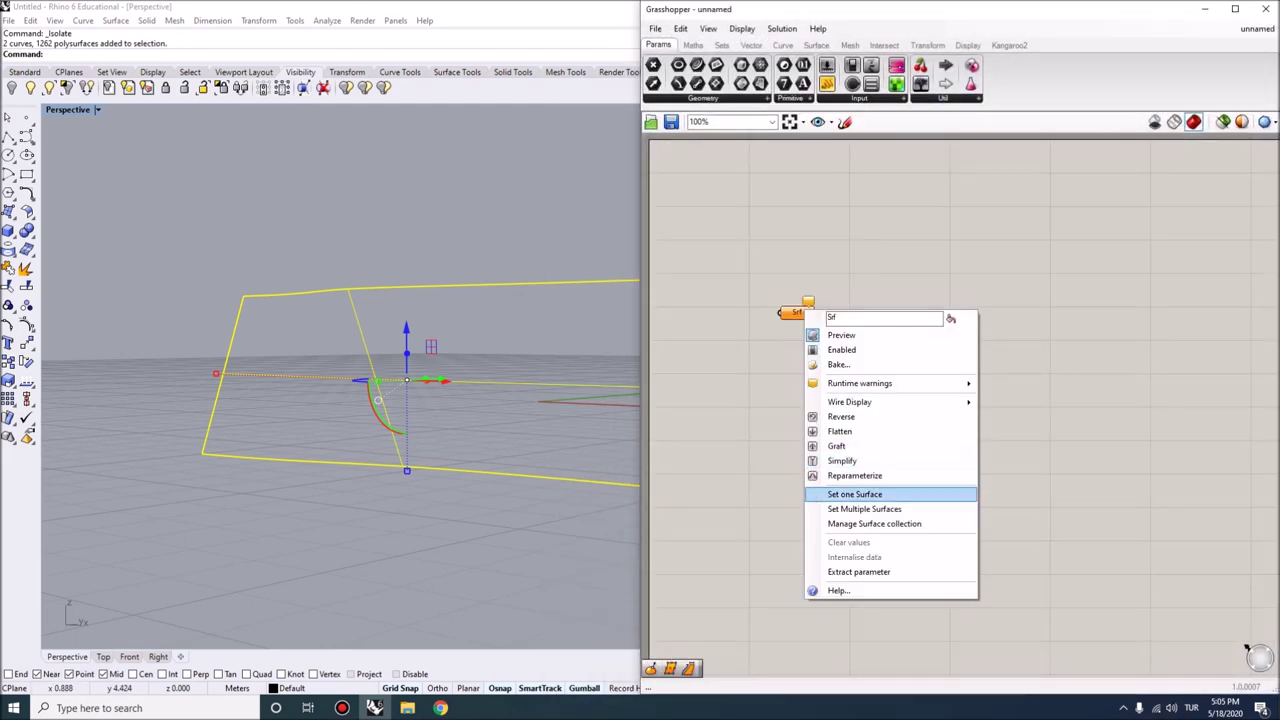
left_click(857, 491)
- Orbit around the lofted surface to inspect it, then select and delete it
key("Left")
key("Left")
key("Left")
key("Left")
key("Left")
key("Left")
key("Escape")
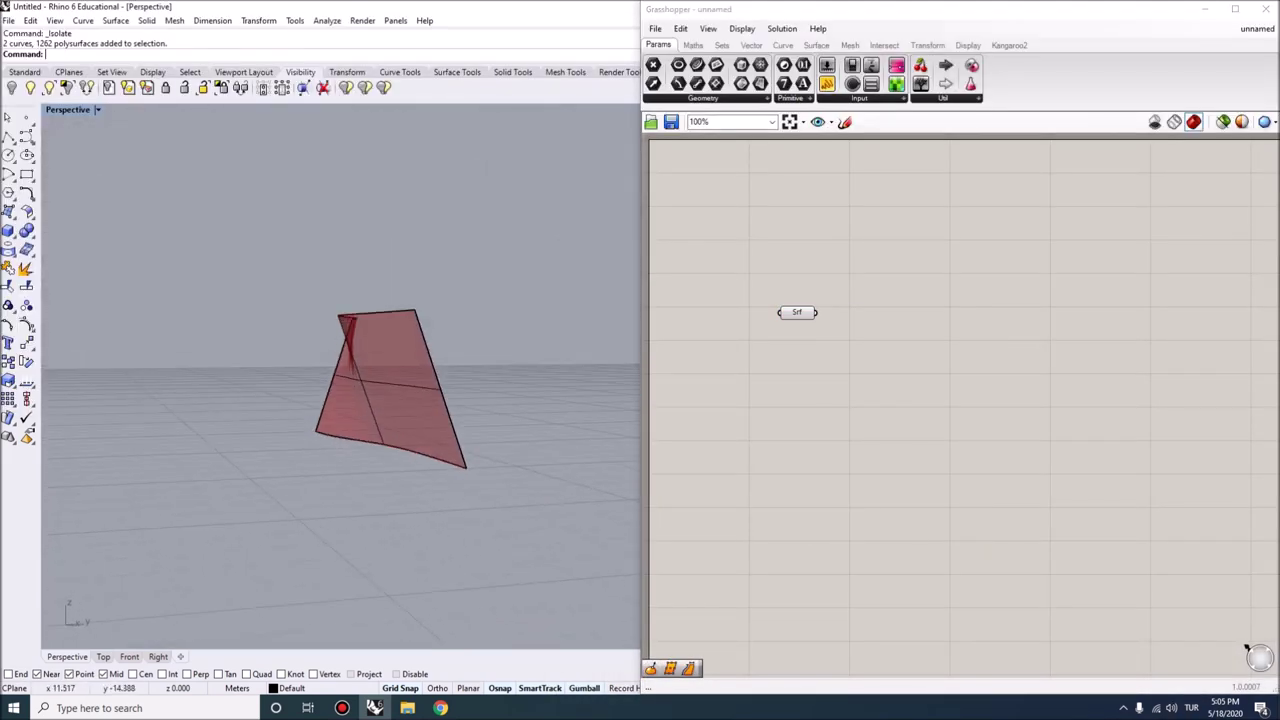
key("Left")
key("Left")
key("Left")
key("Left")
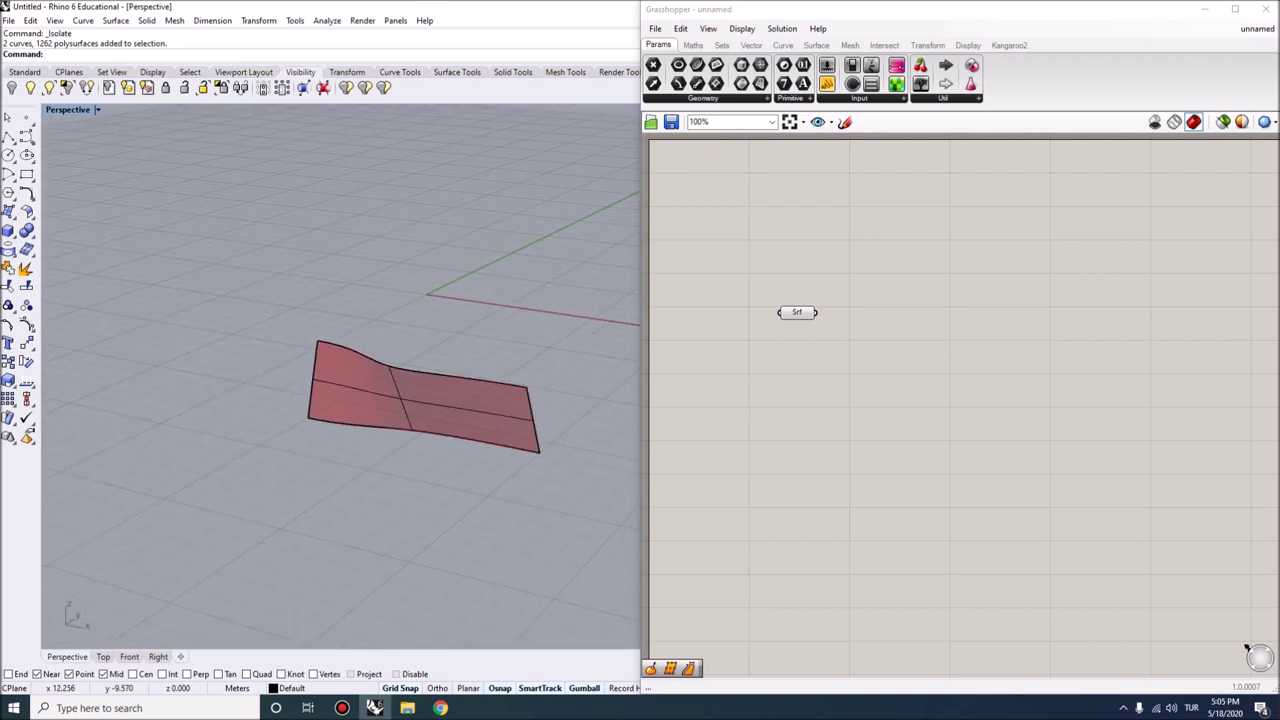
key("Down")
key("Down")
key("Down")
key("Page_Up")
key("Page_Up")
key("Up")
key("Up")
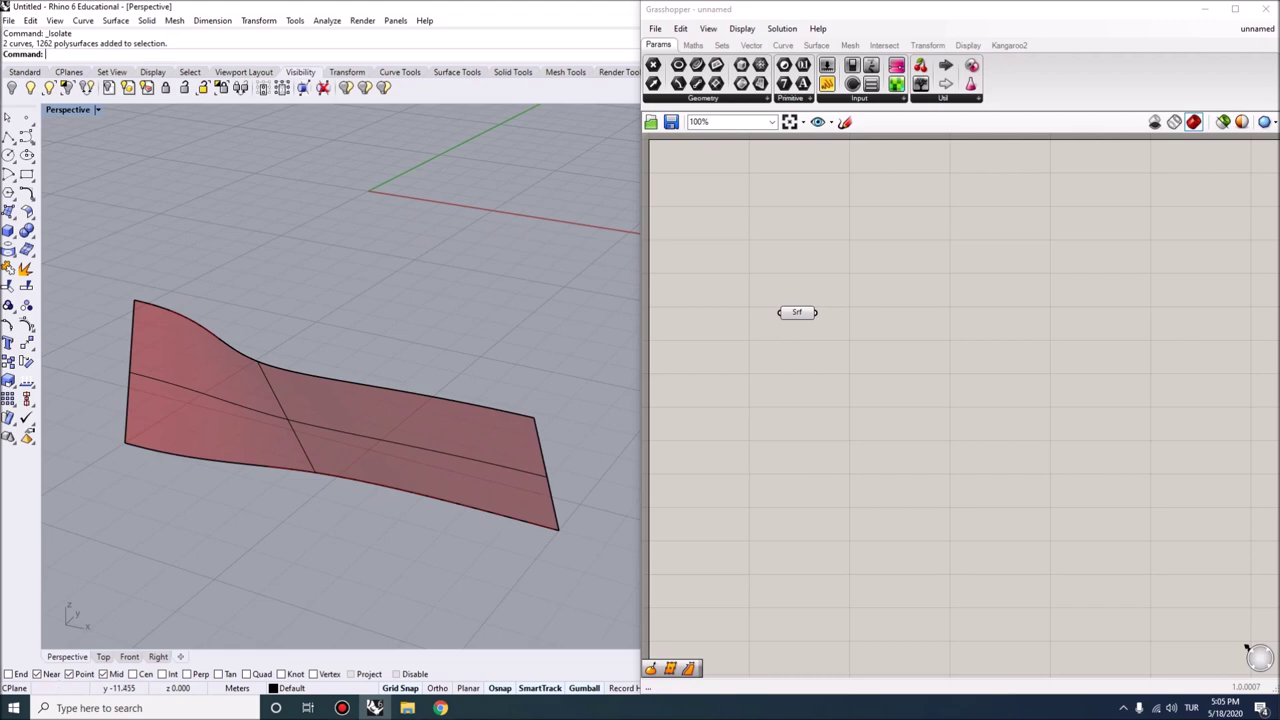
key("Left")
key("Left")
key("Left")
key("Down")
key("Down")
key("Page_Up")
key("Page_Up")
key("Page_Down")
key("Page_Down")
key("Right")
key("Right")
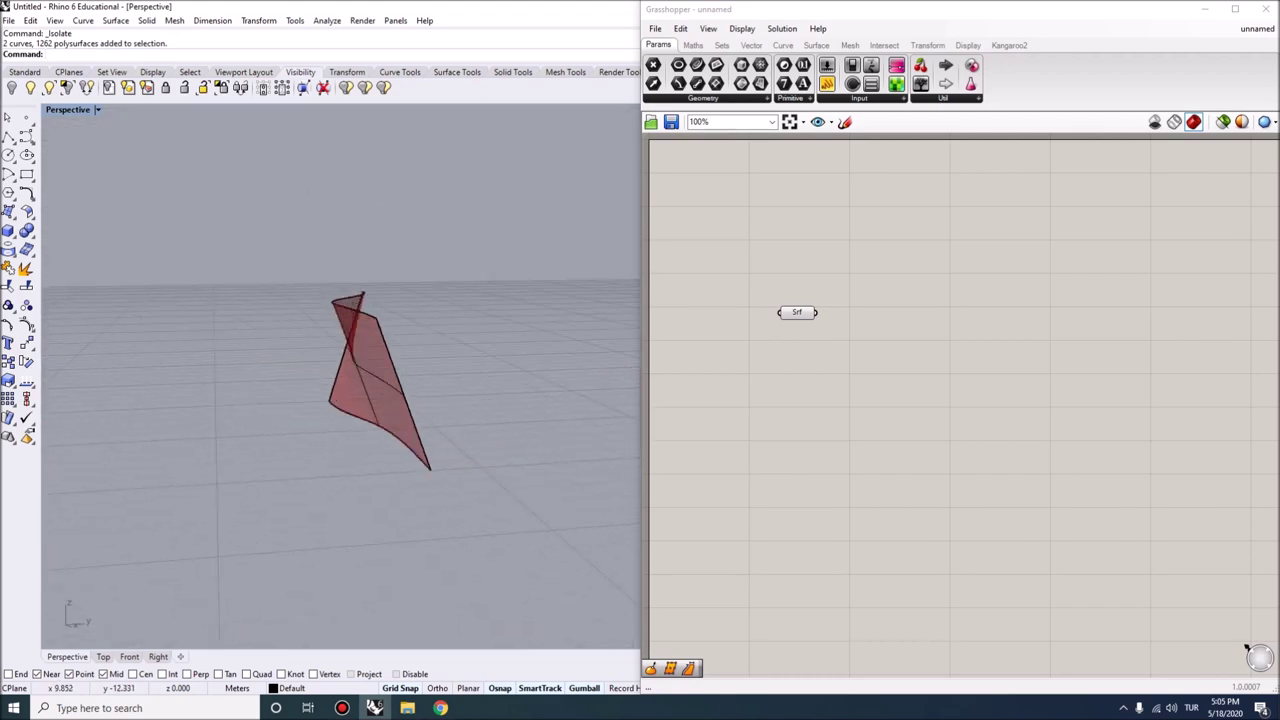
key("Left")
key("Left")
key("Up")
key("Up")
key("Right")
key("Right")
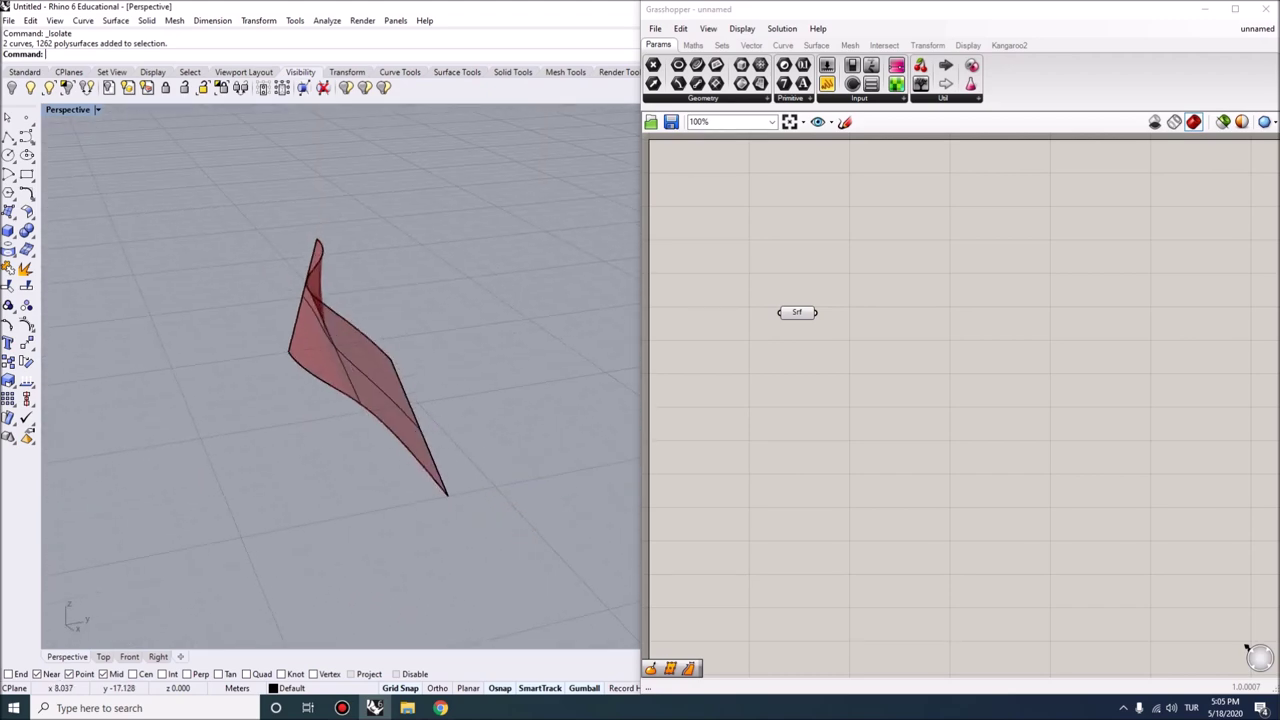
key("Left")
key("Left")
key("Left")
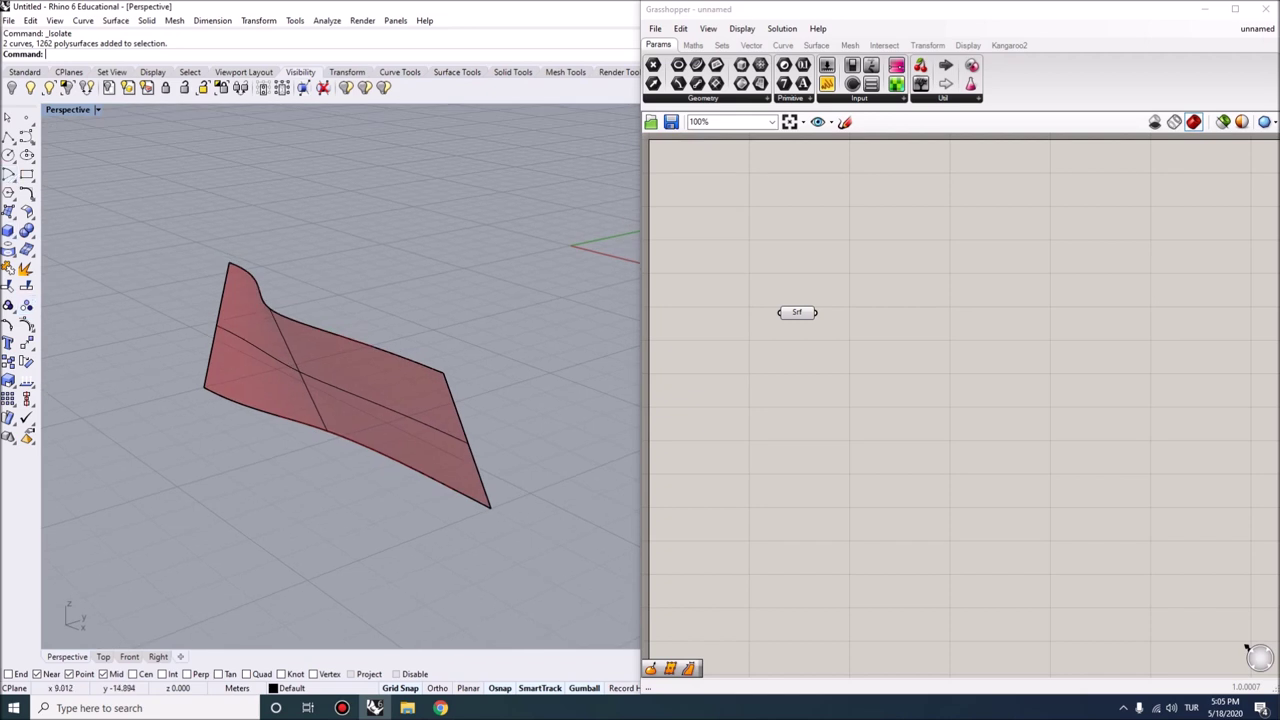
key("ctrl+a")
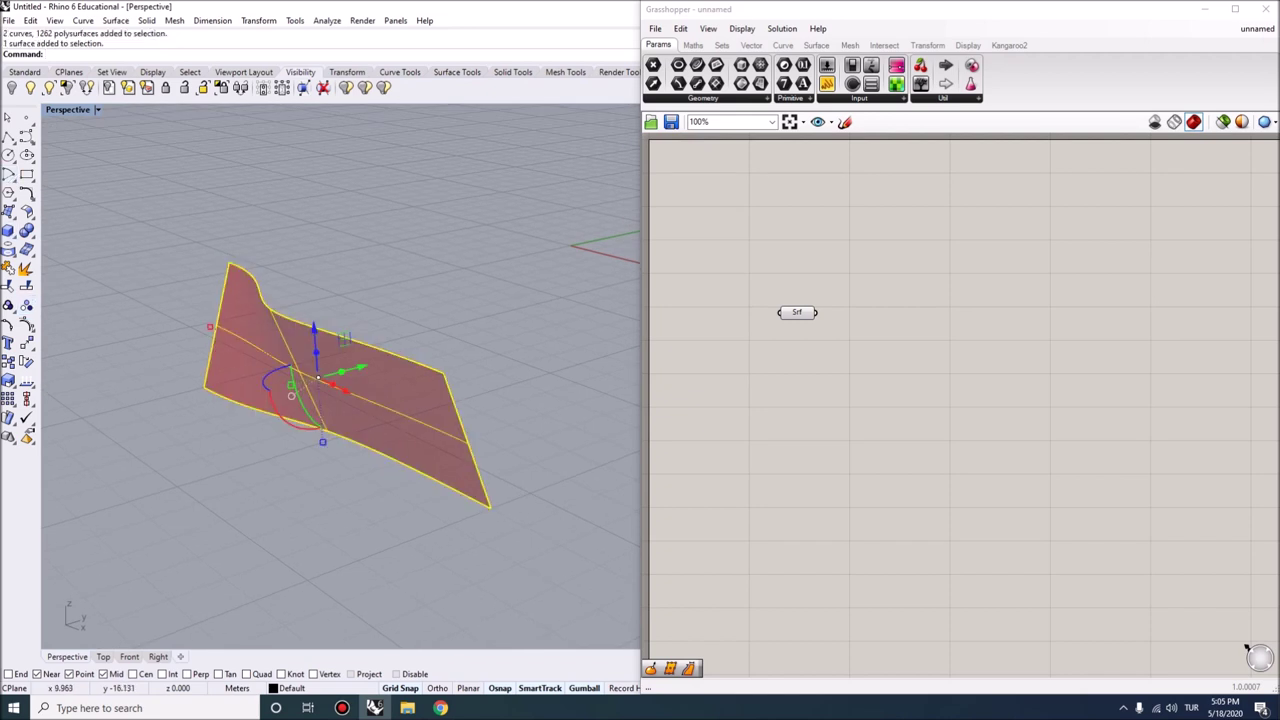
key("Delete")
- Show the hidden curves, turn on their control points, and run SetPt in X, Y and Z
key("Return")
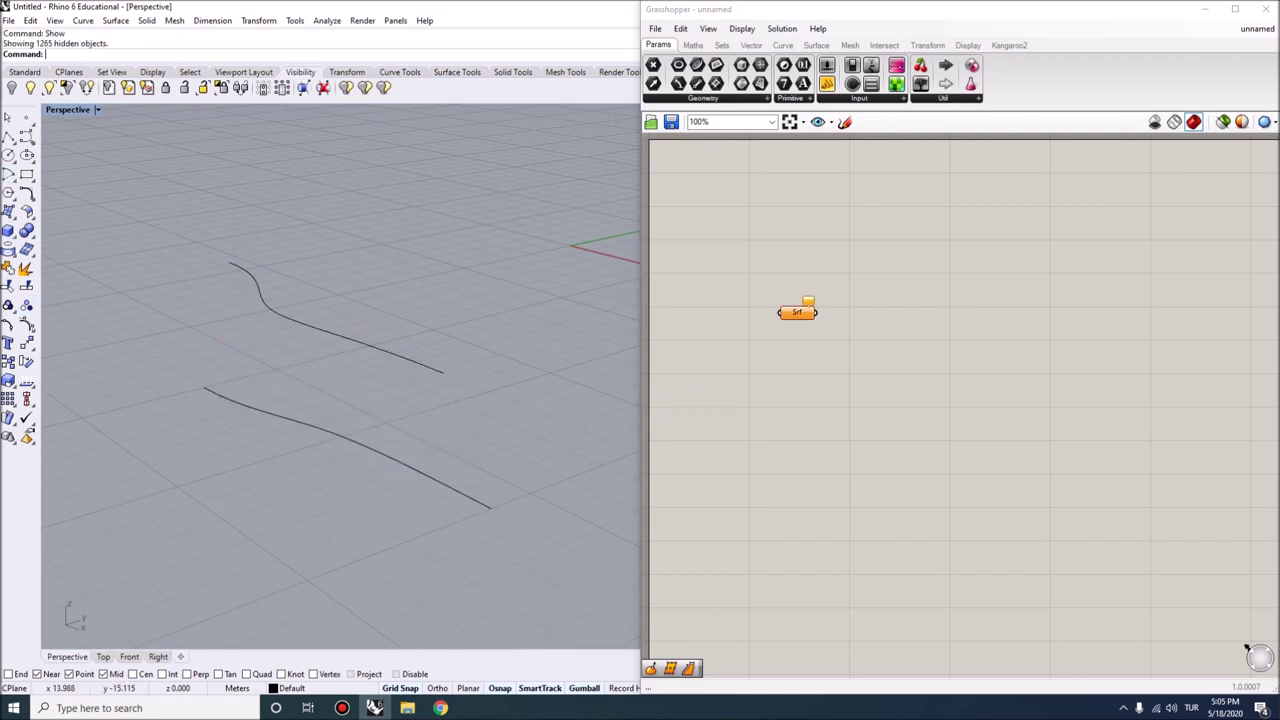
key("ctrl+a")
key("F10")
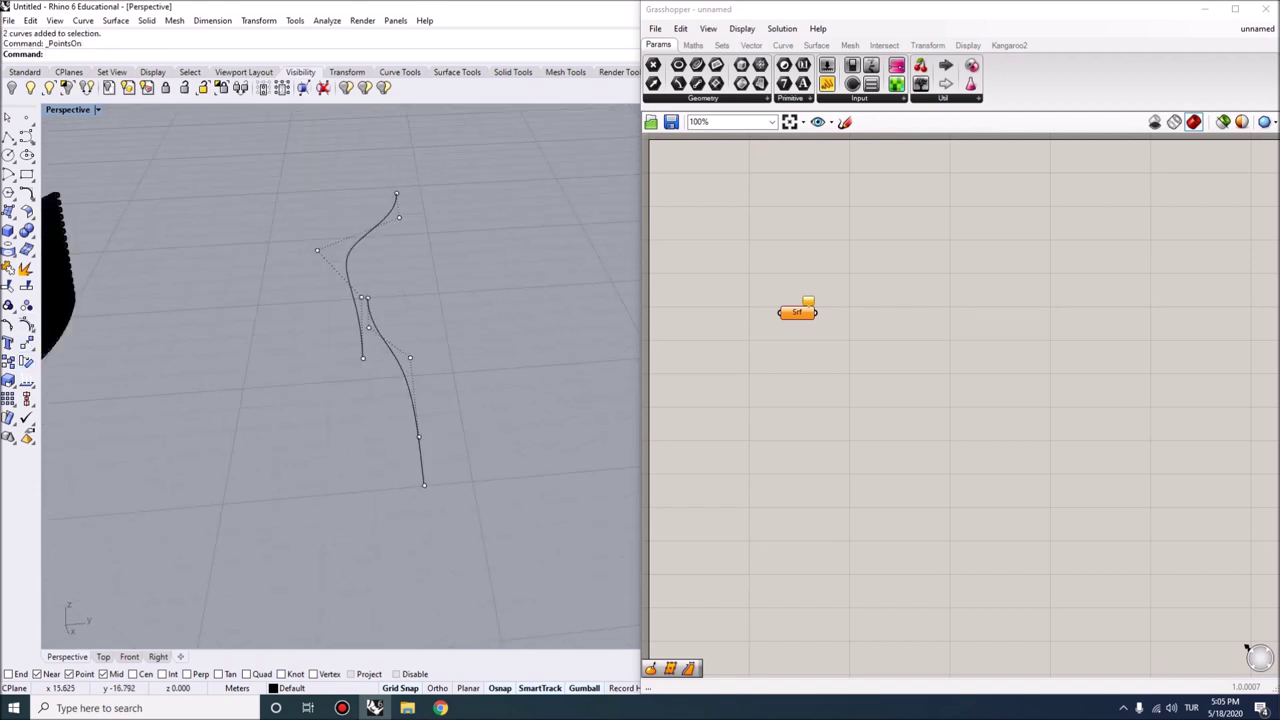
left_click_drag(433, 515, 433, 515)
scroll(433, 515, "up", 2)
left_click_drag(330, 258, 386, 400)
type("Set")
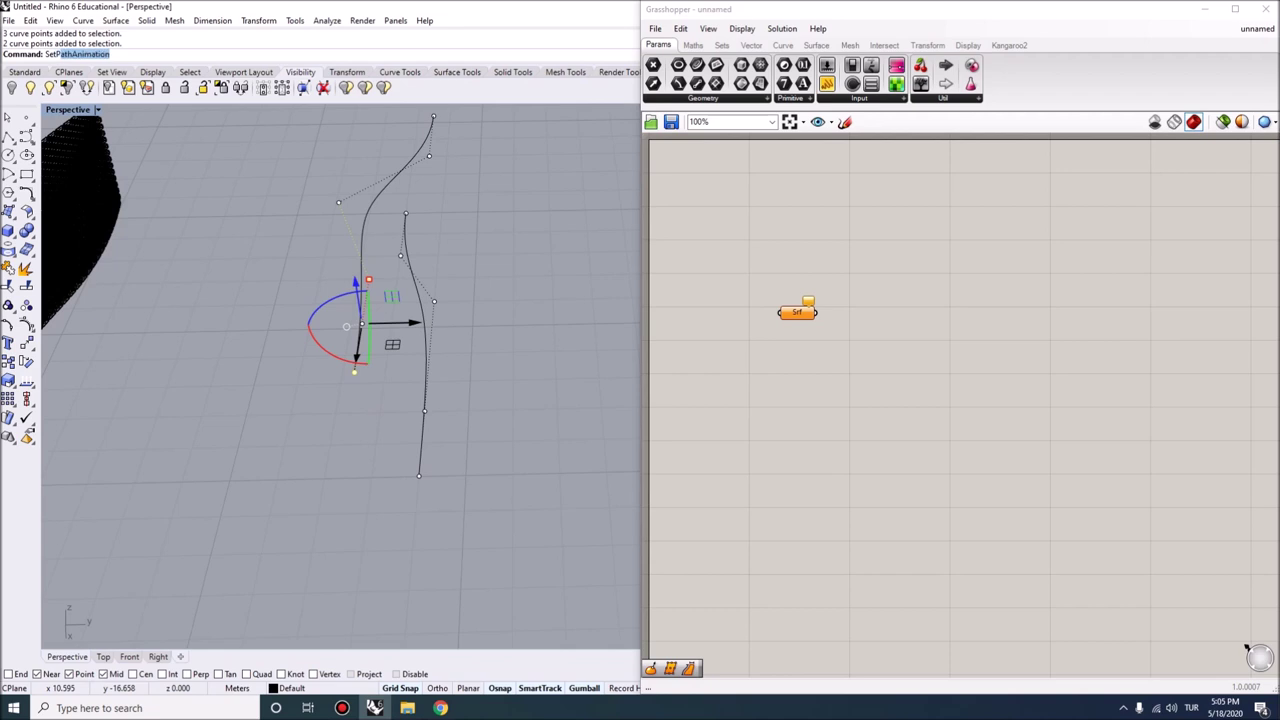
type("Pt")
key("Return")
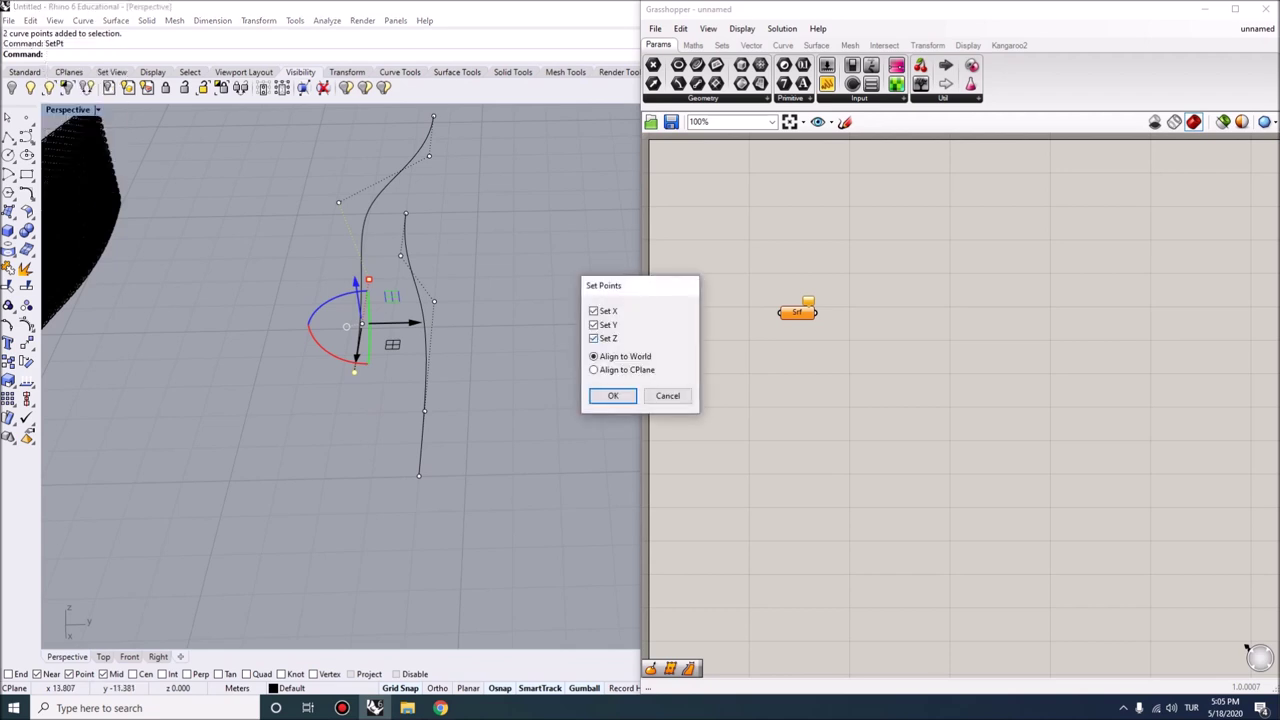
left_click(613, 395)
- Drag the lower curve's two top control points upward, then undo that move
right_click_drag(466, 440, 400, 336)
key("Escape")
left_click(412, 330)
left_click(410, 345)
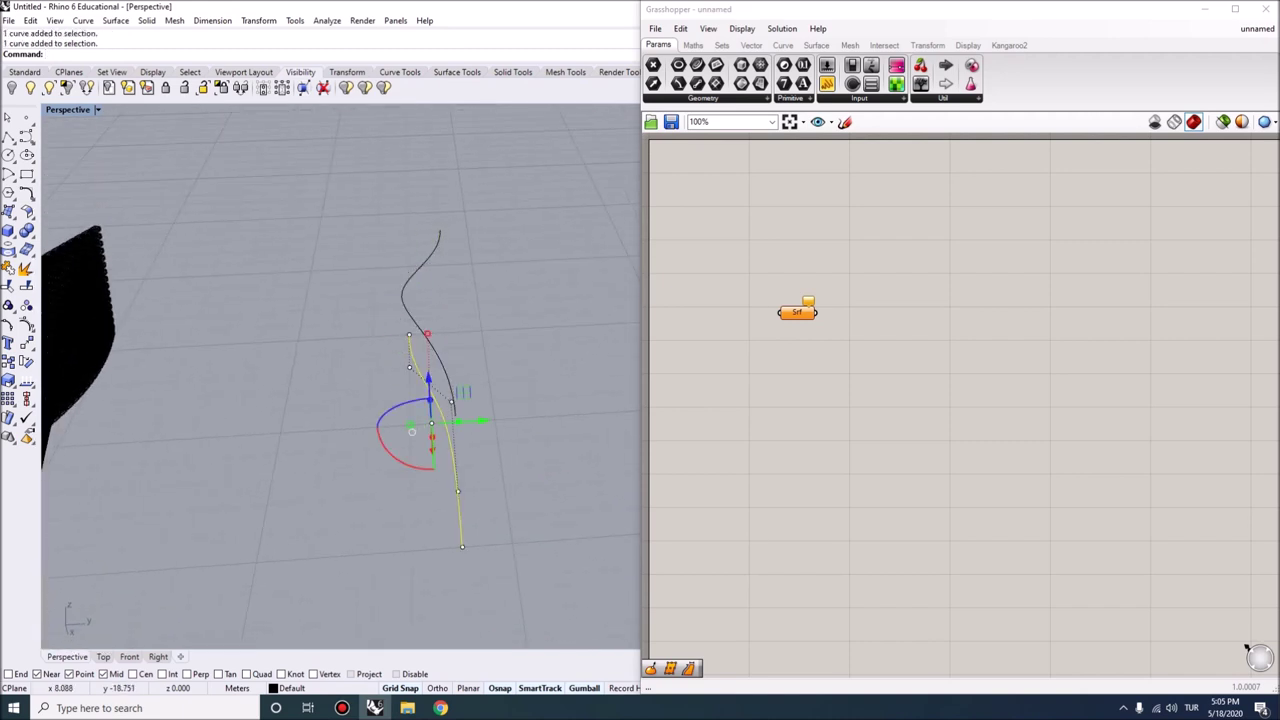
left_click_drag(368, 320, 446, 348)
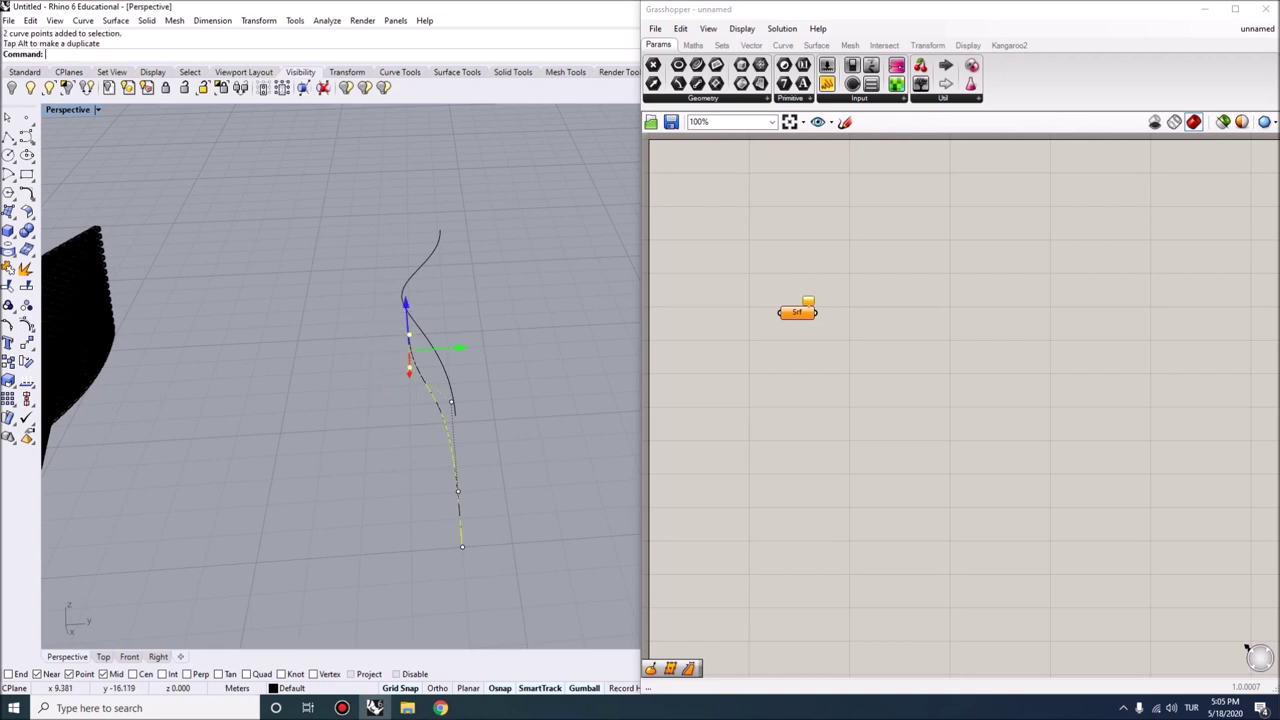
left_click_drag(413, 438, 410, 393)
key("ctrl+z")
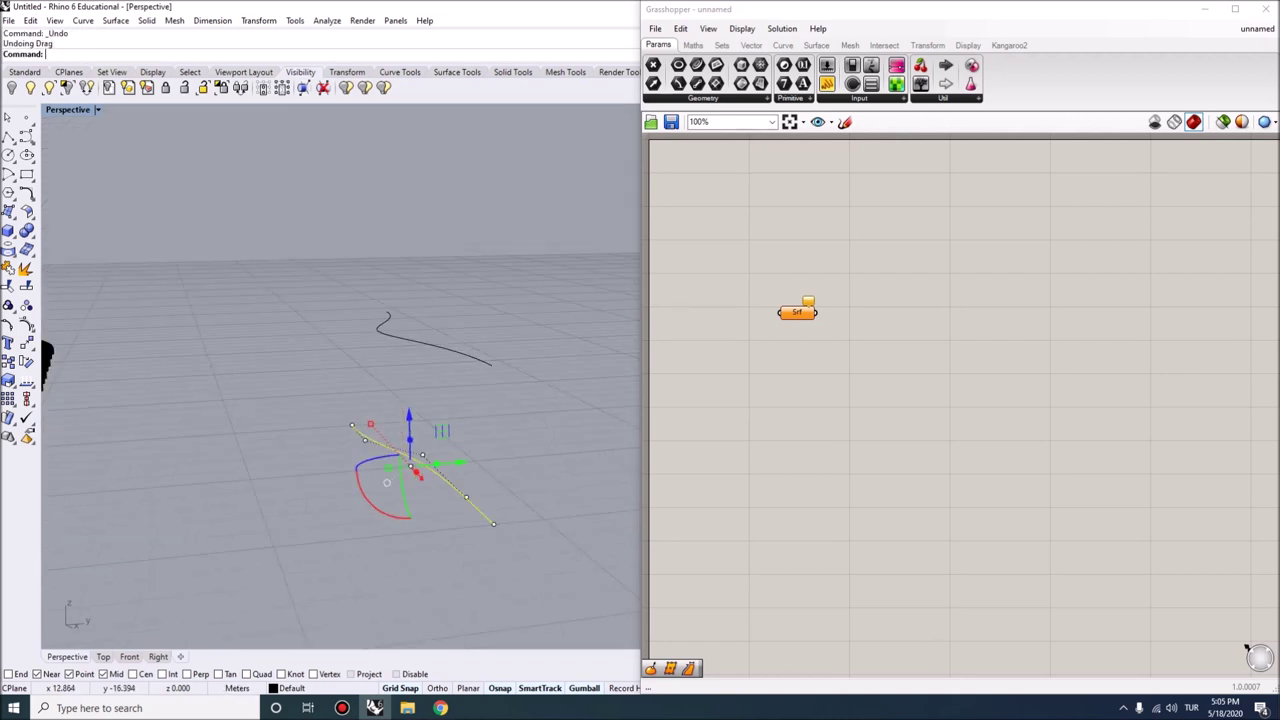
- Show both curves' control points again and drag two endpoints to reshape them
scroll(410, 393, "up", 5)
left_click_drag(446, 557, 446, 557)
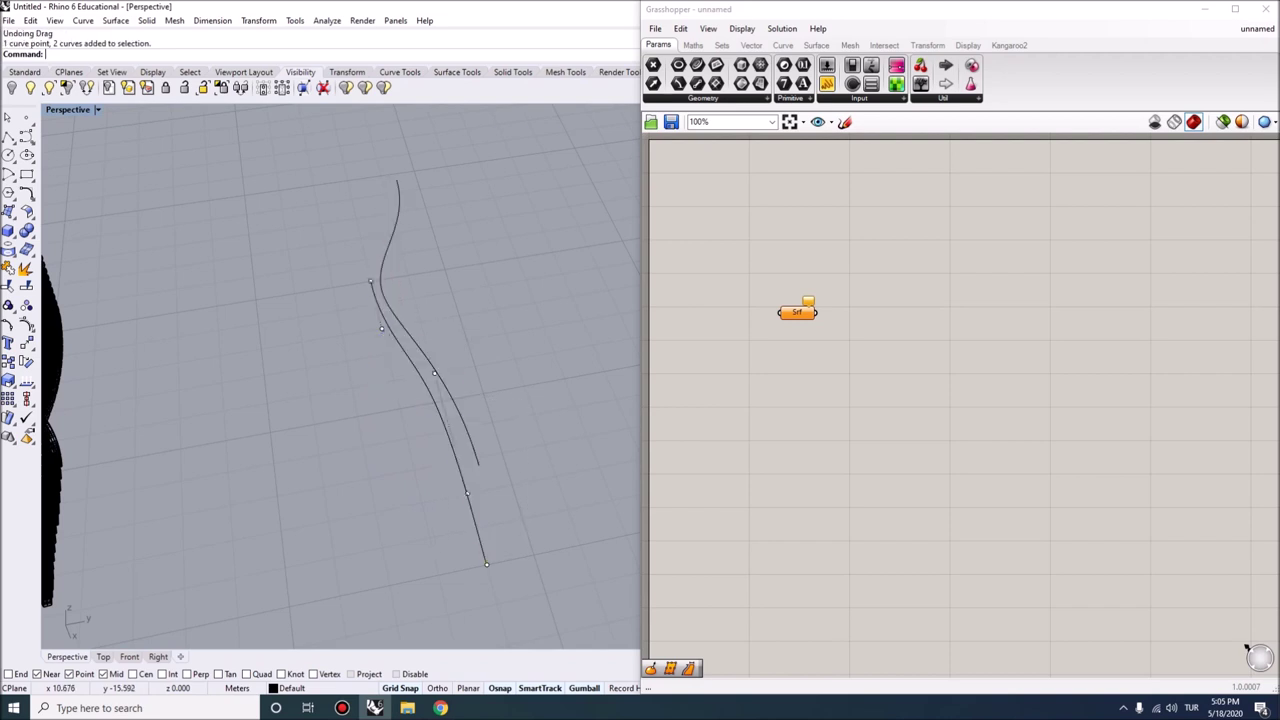
left_click(26, 340)
left_click_drag(510, 440, 450, 590)
right_click_drag(450, 590, 470, 560)
left_click_drag(460, 517, 460, 517)
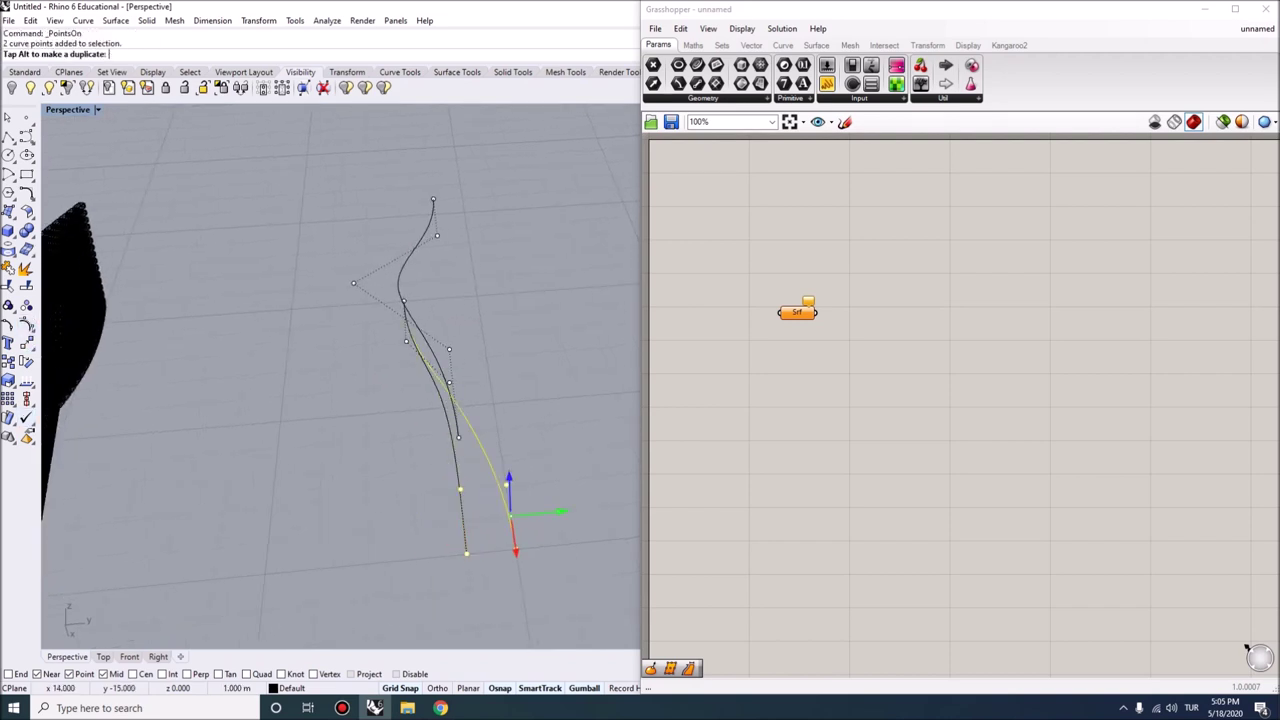
right_click_drag(460, 517, 466, 600)
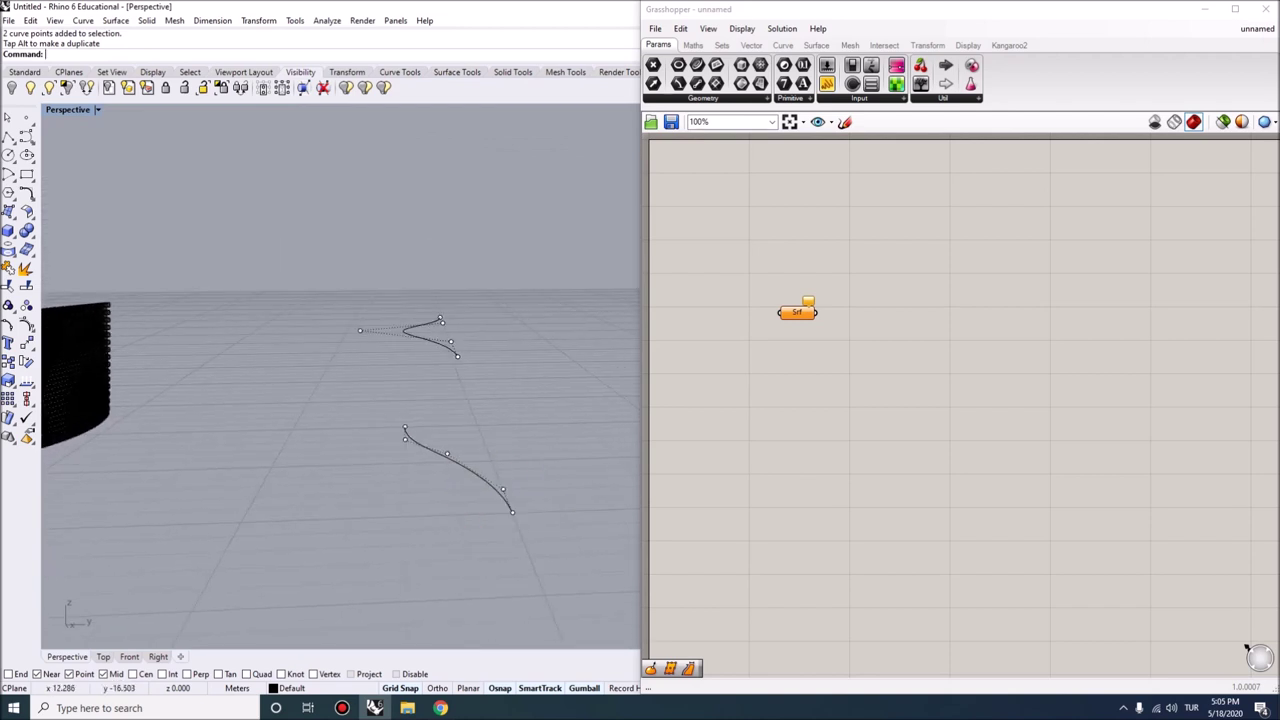
right_click_drag(466, 600, 466, 510)
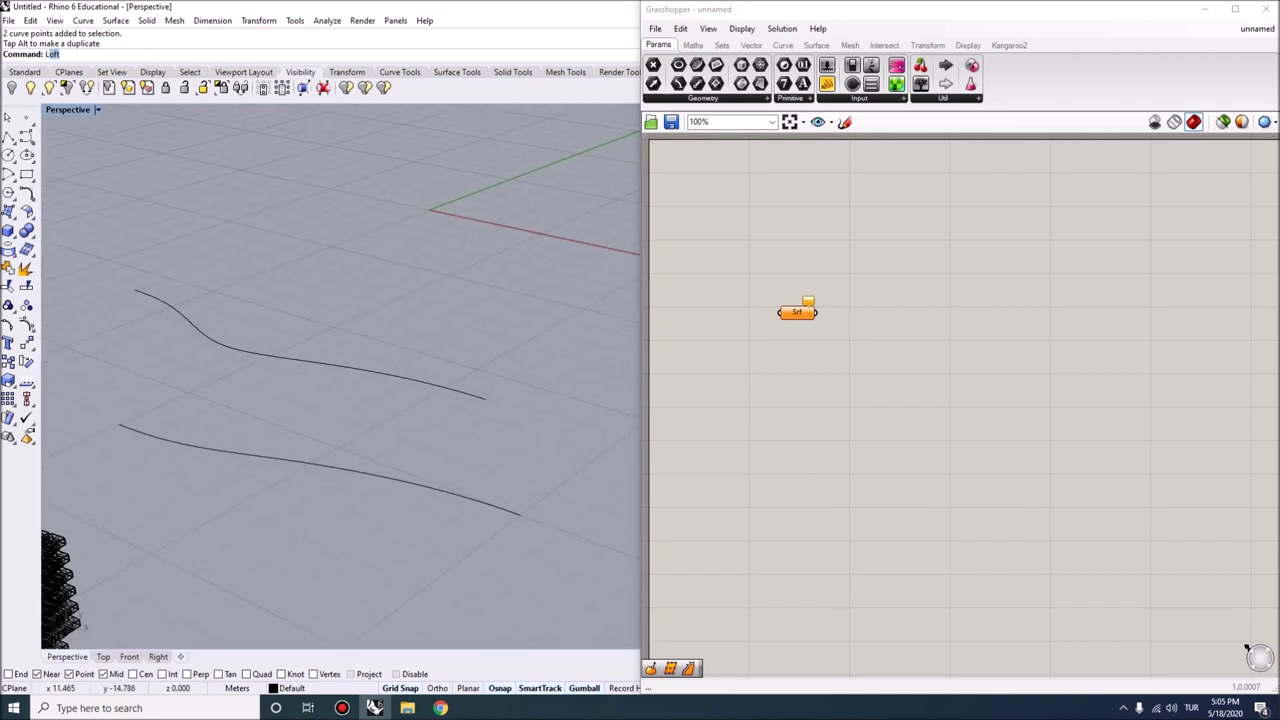
- Loft the two reshaped curves into a new surface
key("Return")
left_click(330, 365)
left_click(330, 462)
key("Return")
key("Return")
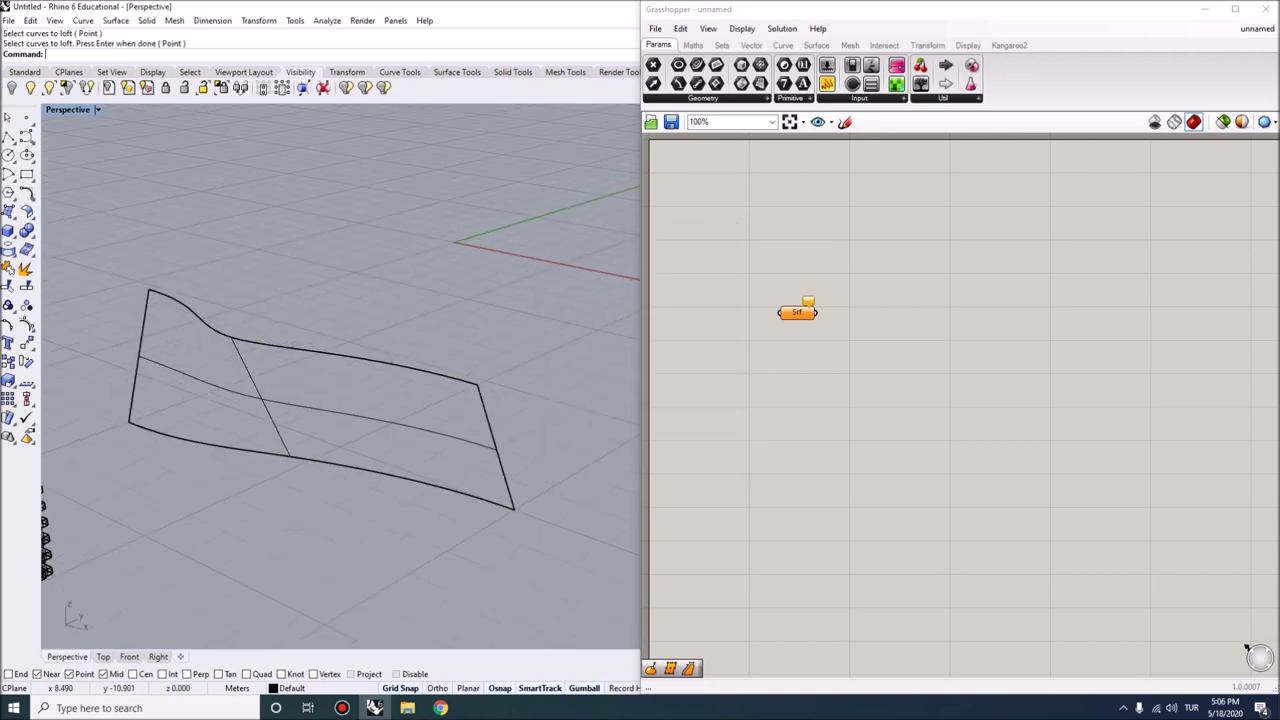
right_click_drag(466, 510, 466, 580)
- Assign the new lofted surface to the Grasshopper Srf parameter with Set One Surface
left_click(380, 325)
right_click(806, 322)
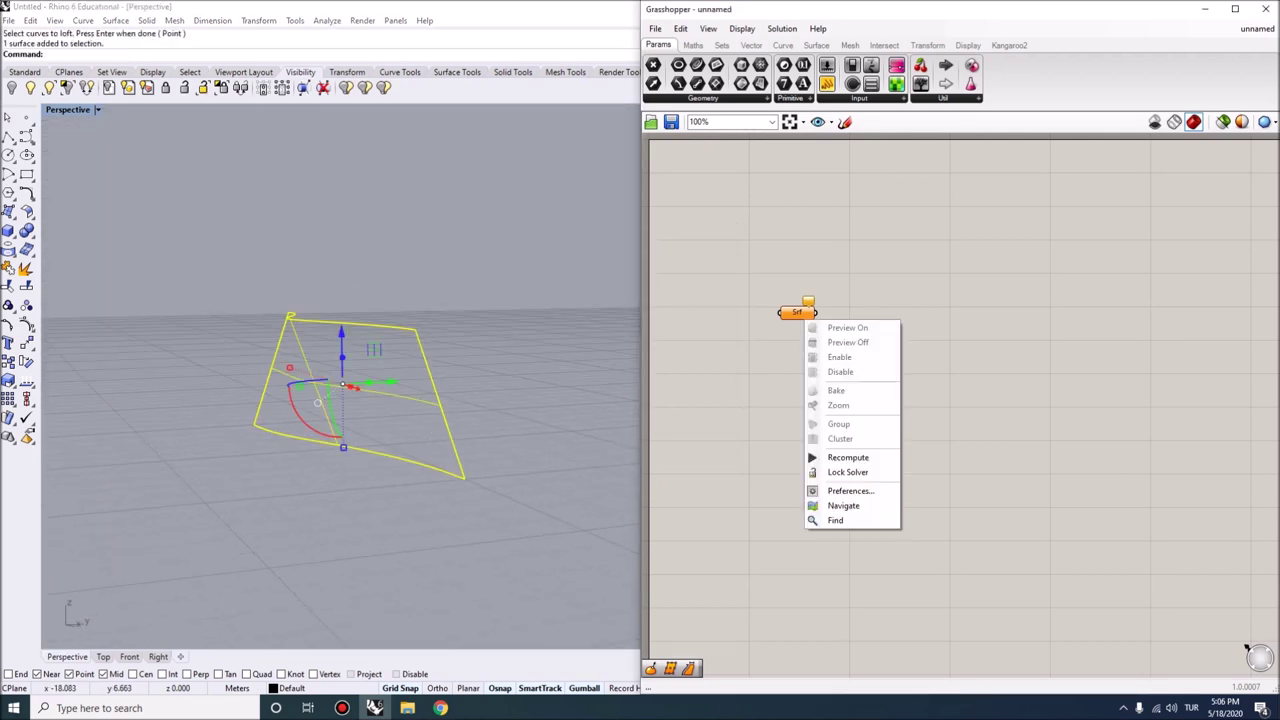
left_click(840, 405)
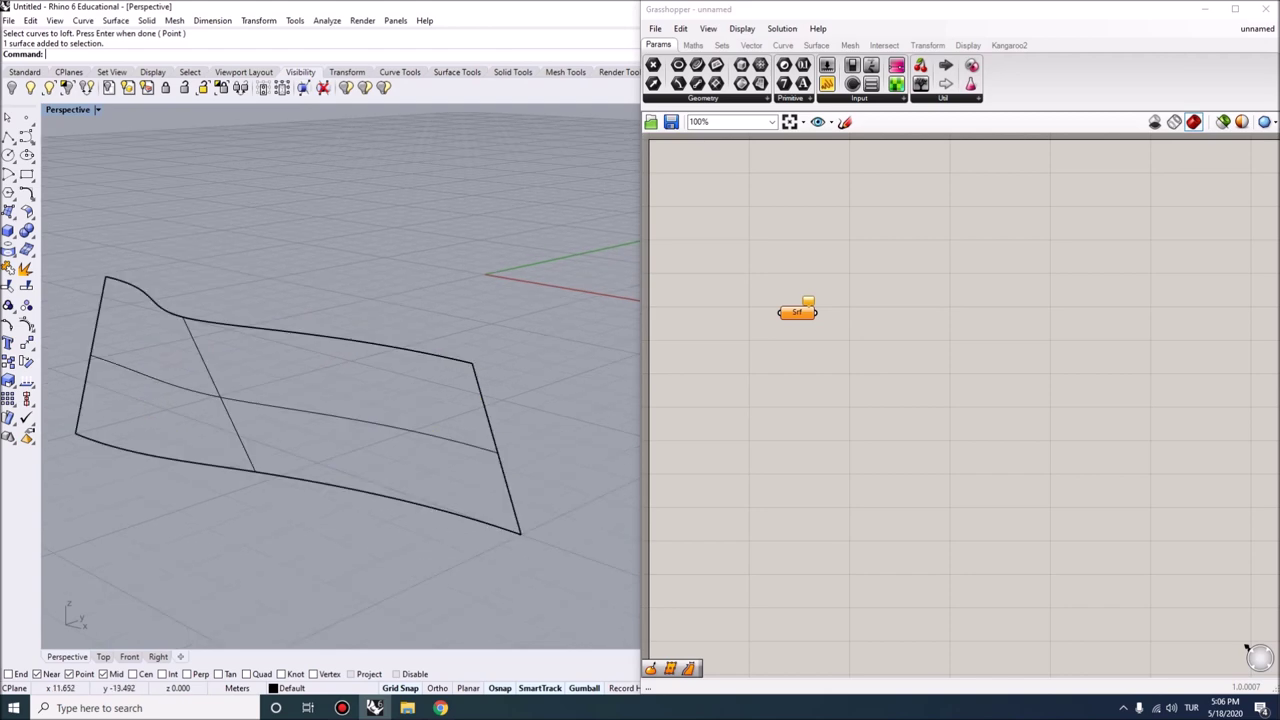
left_click(380, 348)
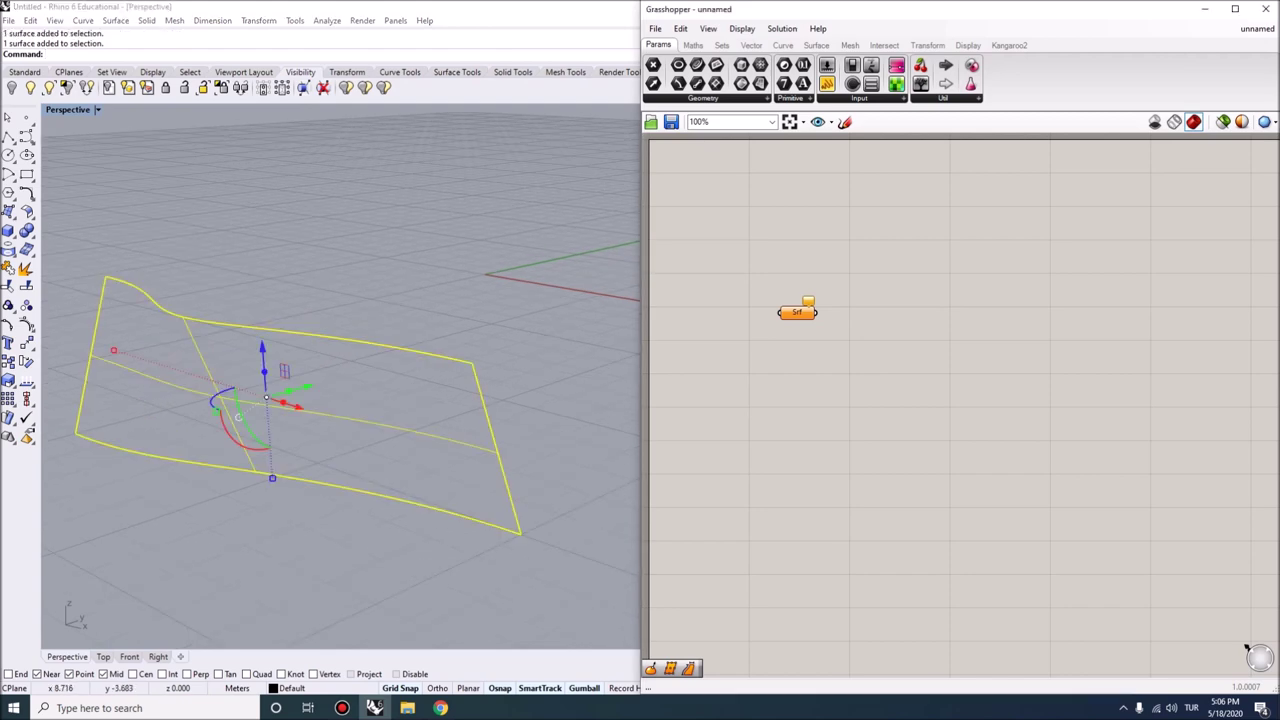
right_click(797, 312)
left_click(830, 475)
- Hide the two guide curves, leaving only the surface visible
left_click_drag(395, 290, 395, 290)
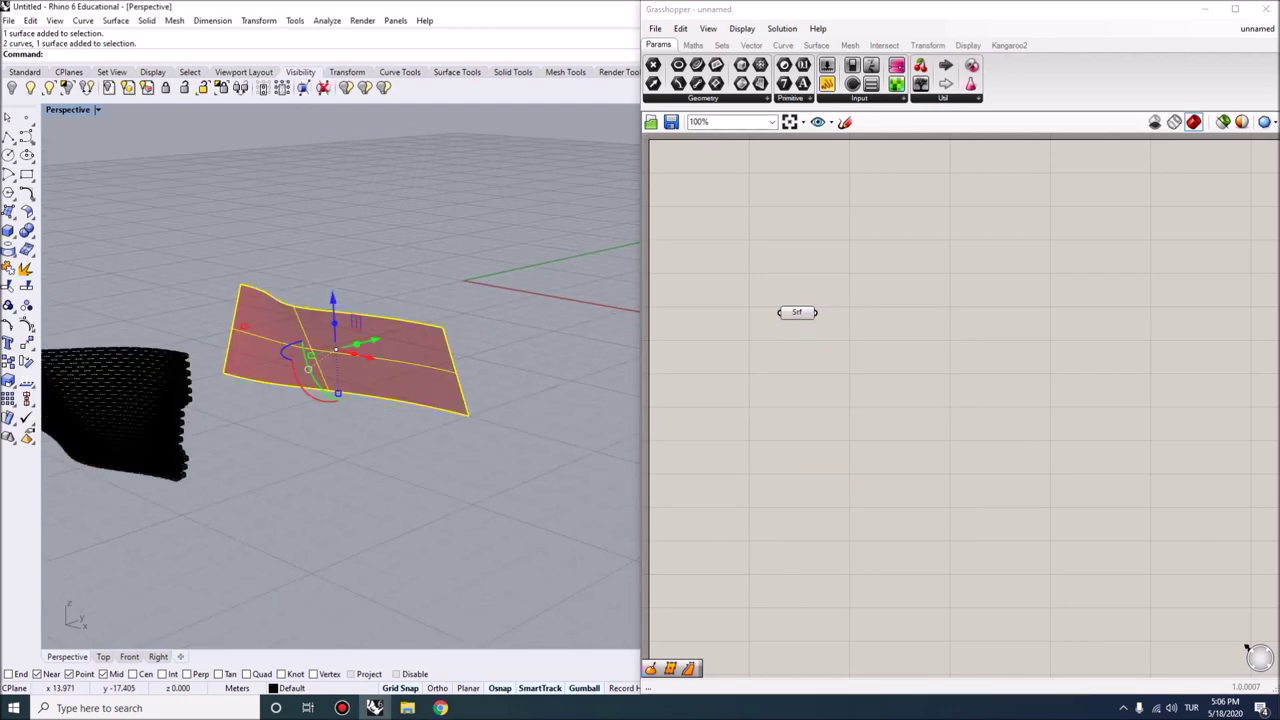
key("Return")
right_click_drag(340, 380, 260, 385)
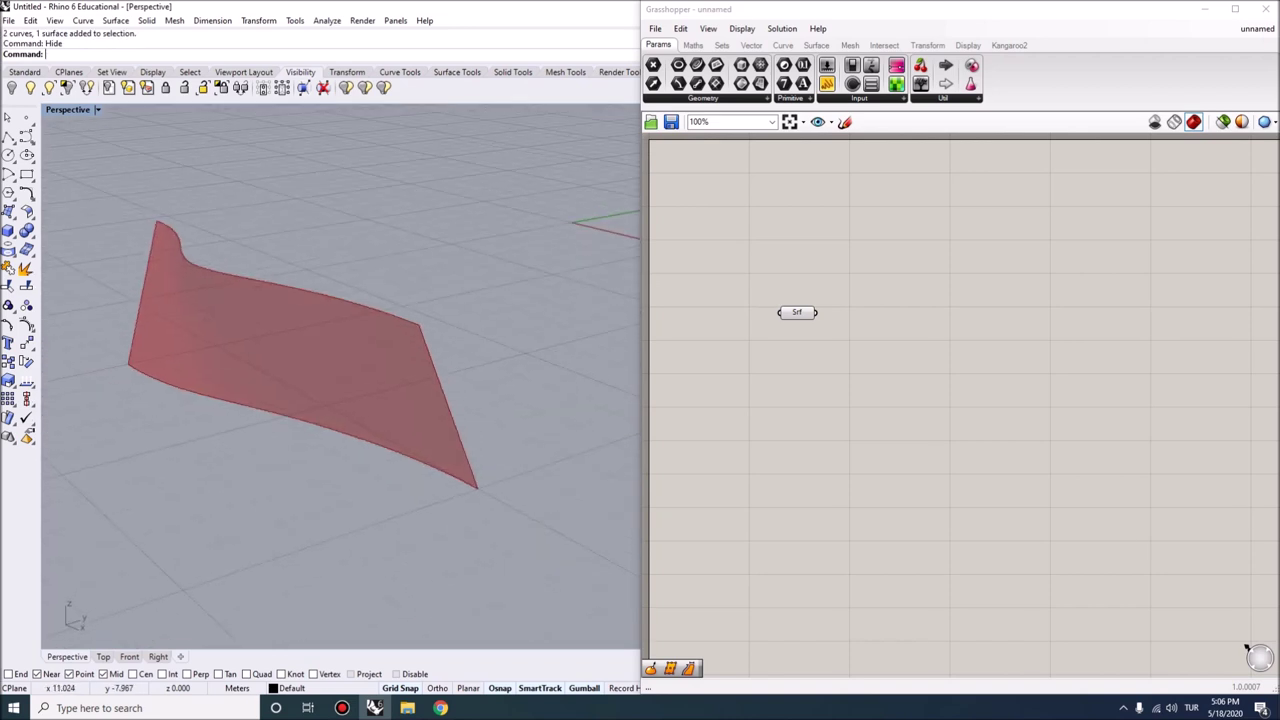
- Place a Divide Surface component and wire the Srf parameter into its S input
double_click(882, 308)
type("divide")
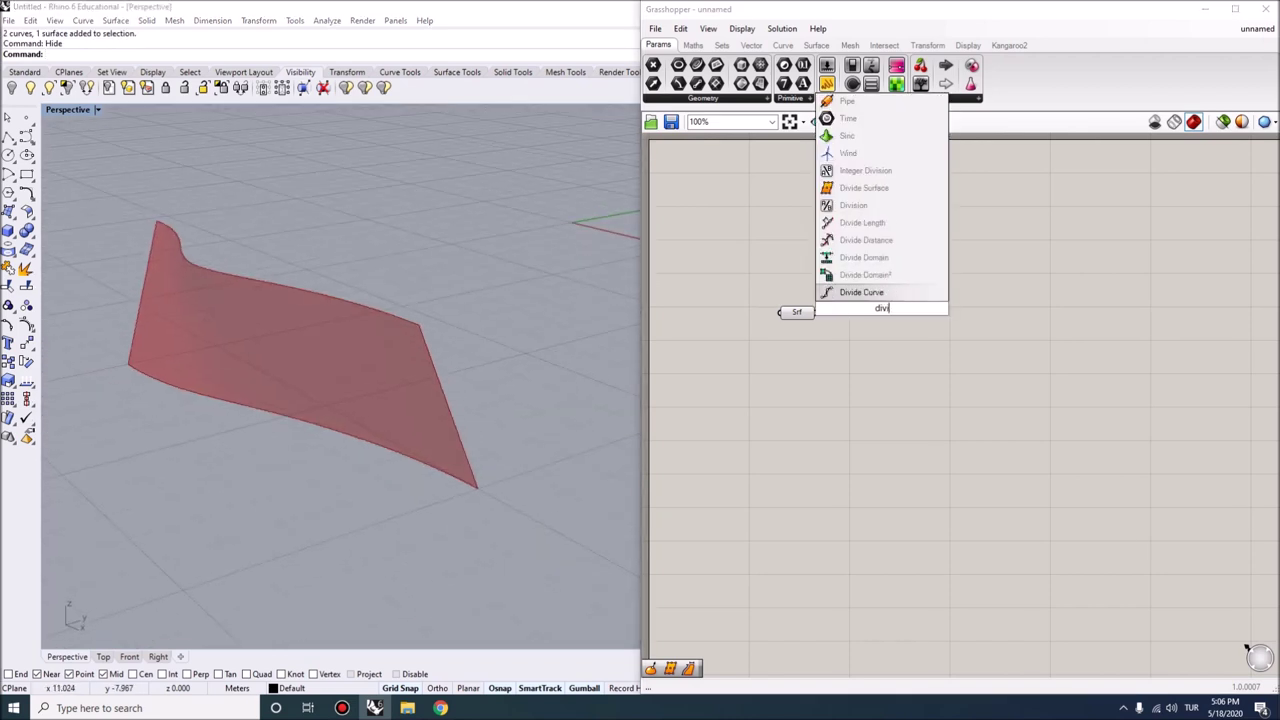
key("Up")
key("Up")
key("Up")
key("Up")
key("Up")
key("Return")
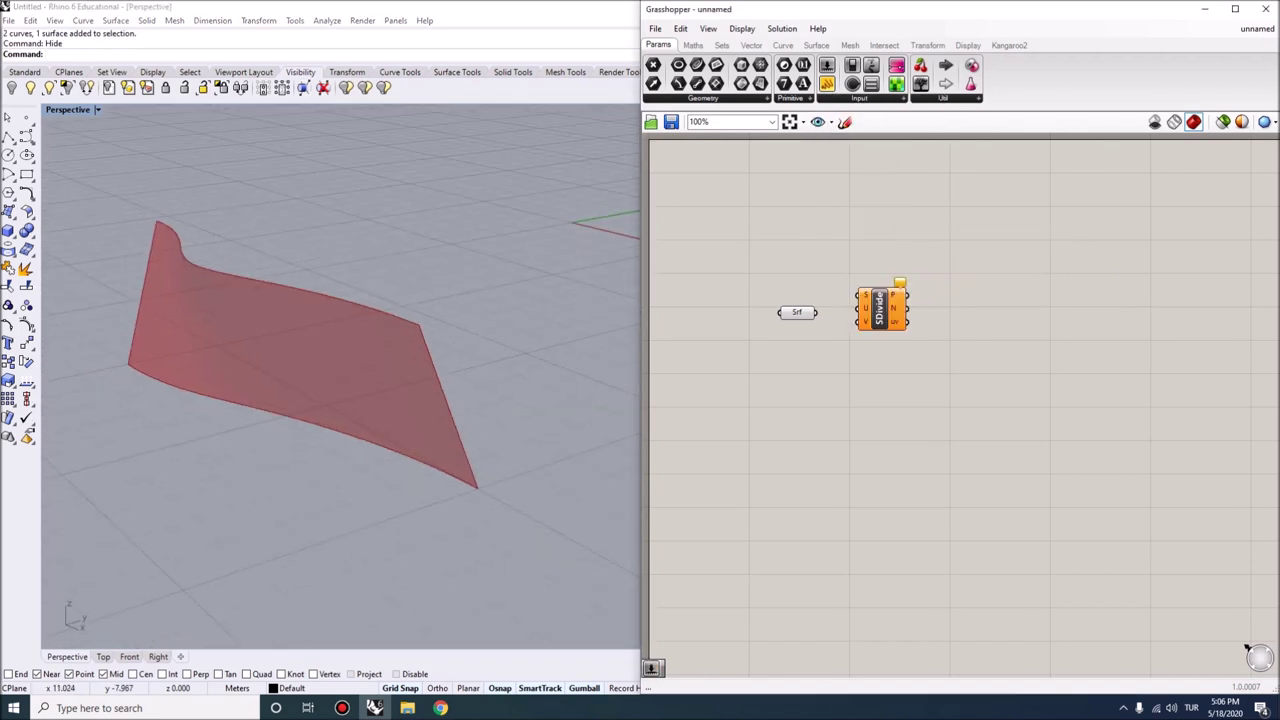
scroll(827, 298, "up", 3)
key("alt")
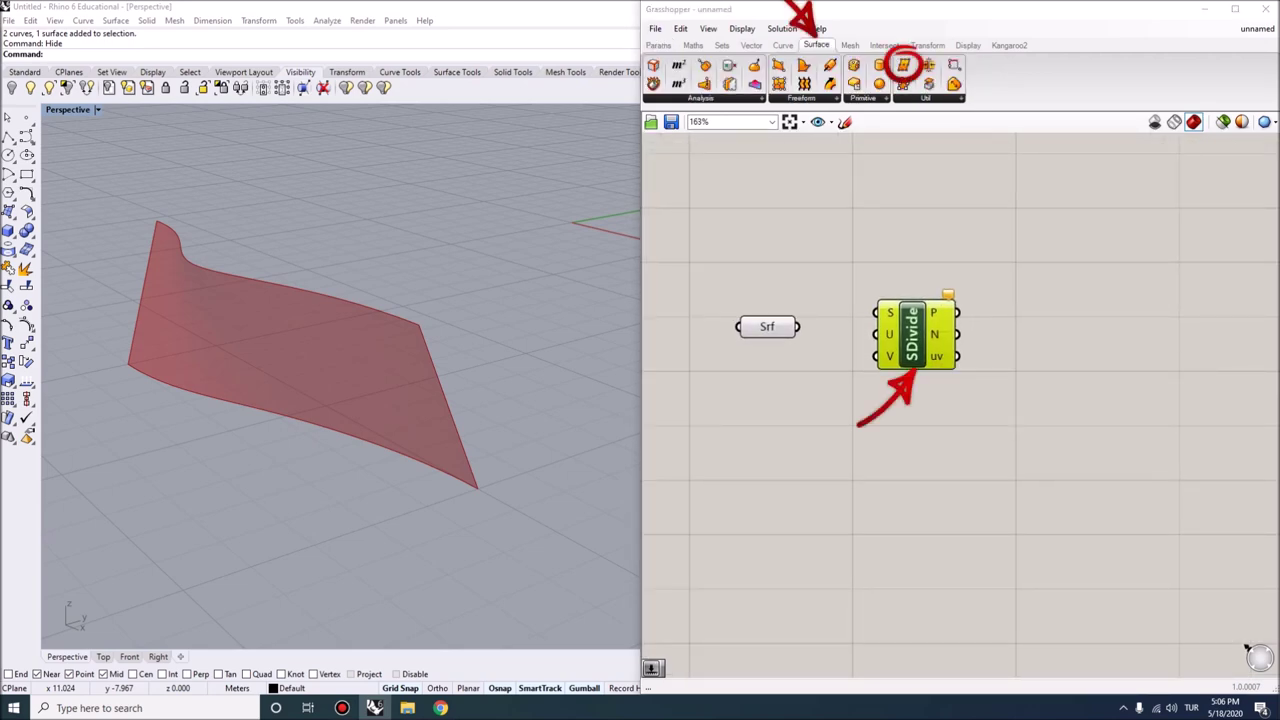
mouse_move(799, 326)
left_mouse_down()
mouse_move(875, 312)
mouse_move(910, 354)
left_mouse_up()
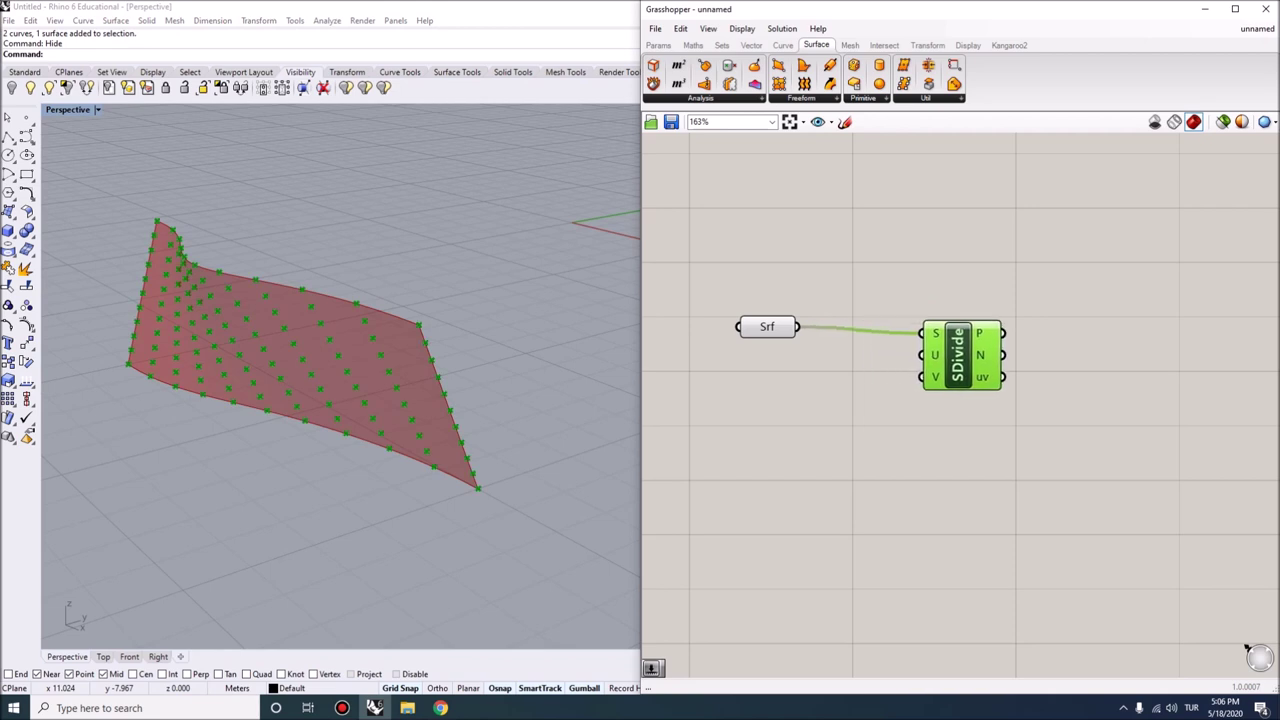
left_click_drag(960, 355, 970, 349)
- Add number sliders of 50 and 60 and wire them to the U and V counts
double_click(776, 362)
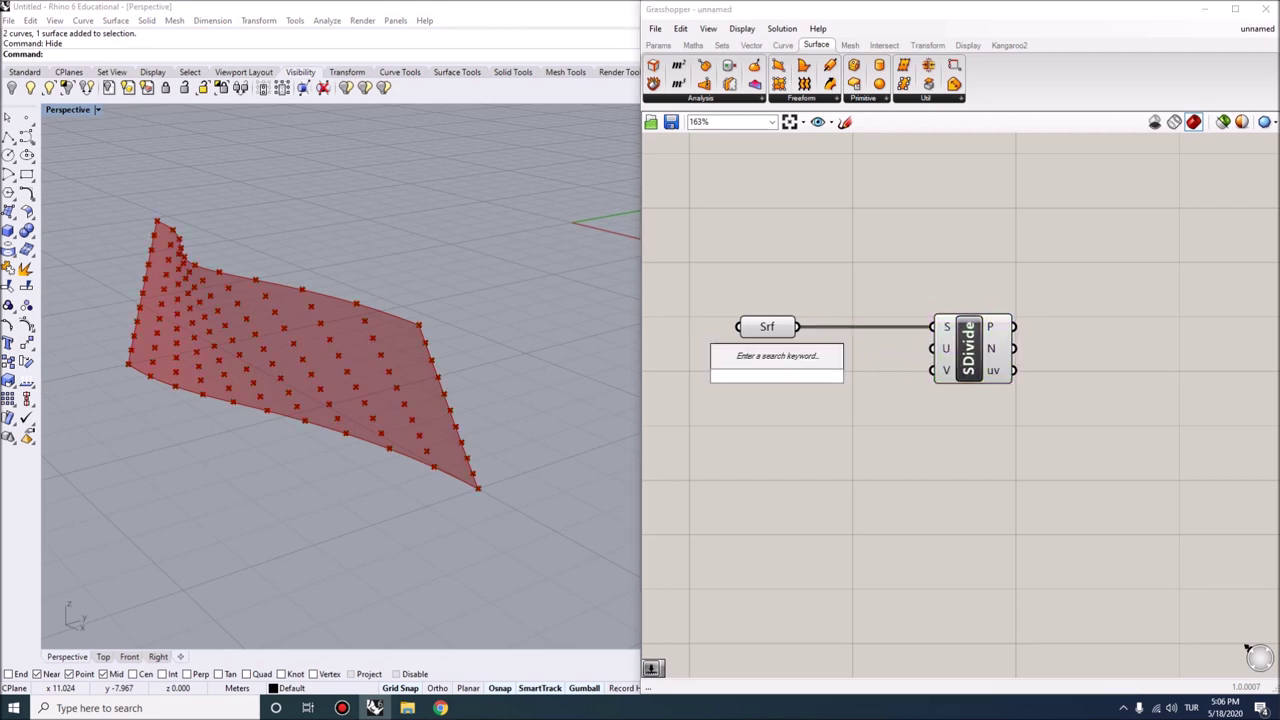
type("50")
key("Return")
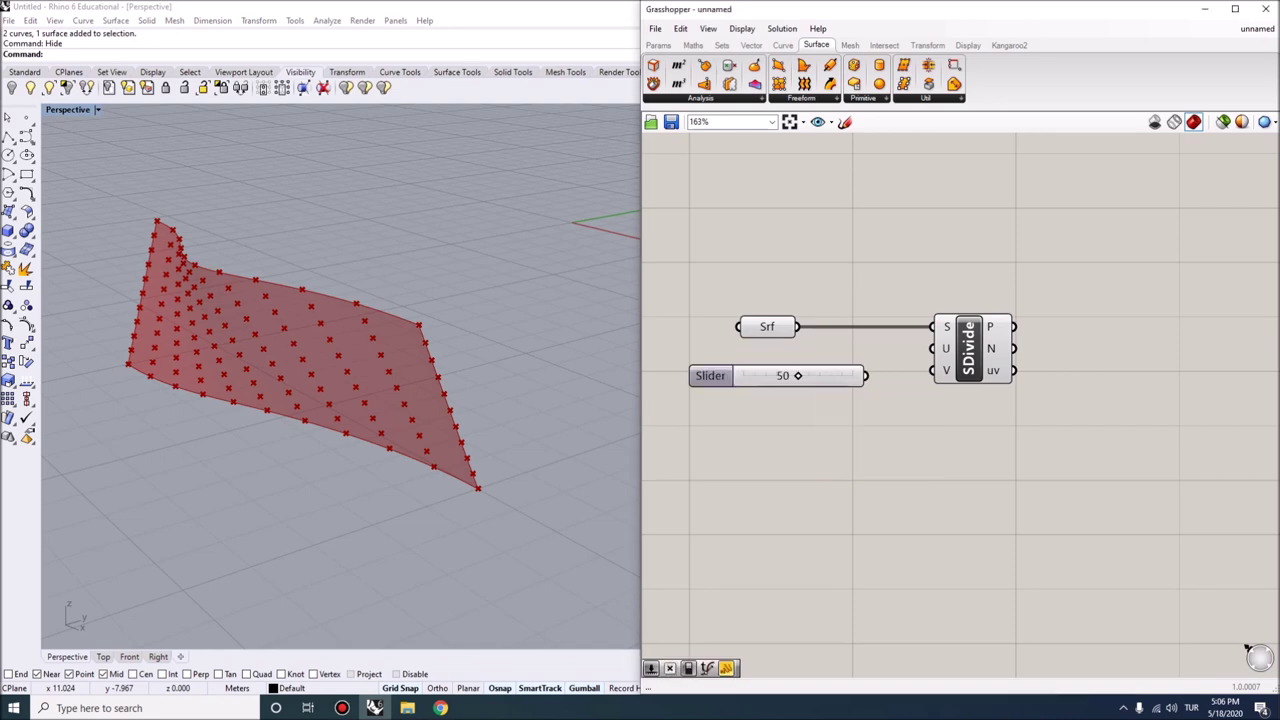
double_click(774, 392)
type("60")
key("Return")
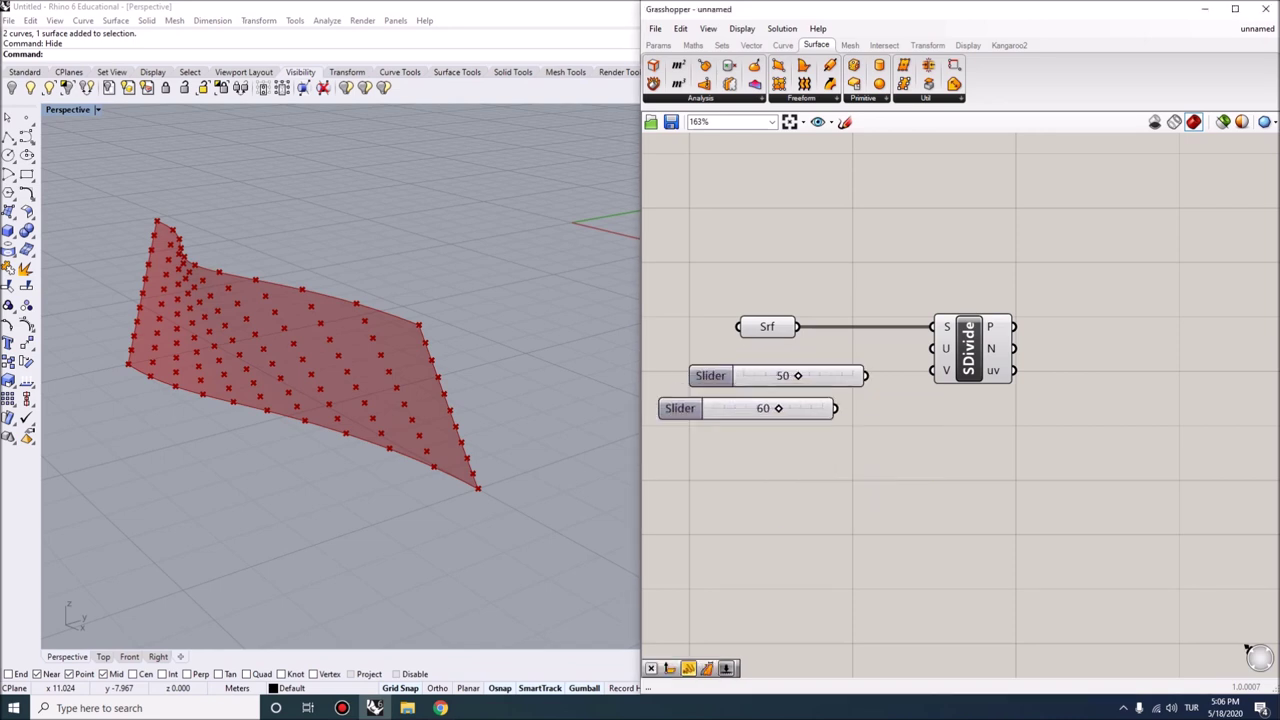
left_click_drag(770, 405, 773, 405)
left_click_drag(866, 375, 868, 405)
left_click_drag(968, 350, 990, 357)
right_click_drag(330, 430, 180, 440)
scroll(180, 440, "down", 5)
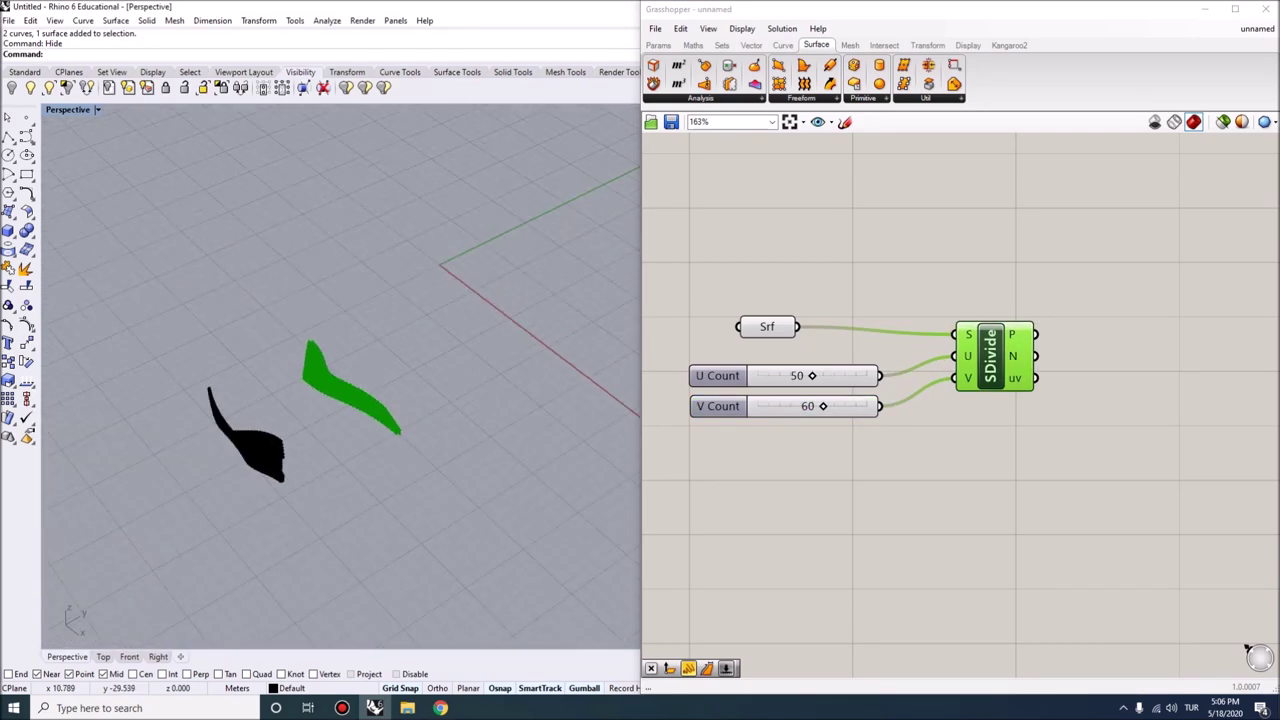
- Window-select the earlier black pieces and hide them
left_click_drag(130, 336, 290, 570)
key("Return")
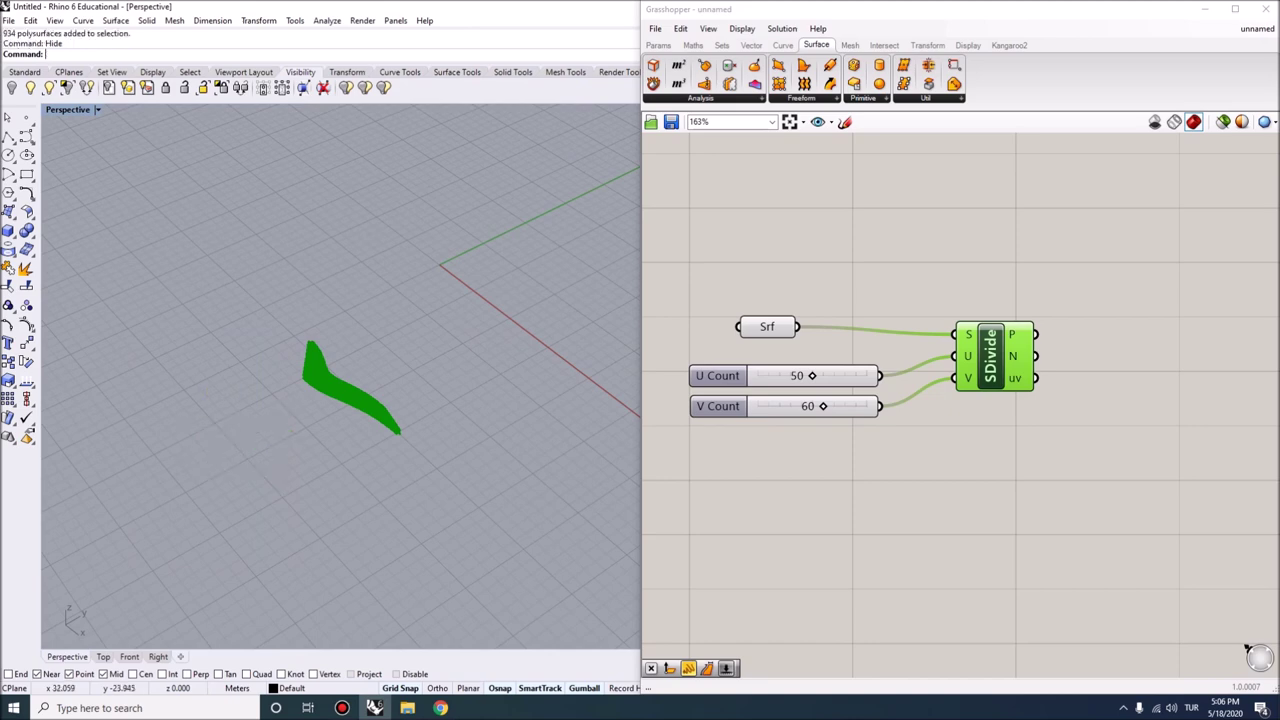
scroll(340, 430, "up", 5)
- Set the U Count slider to 30, checking the point grid in the viewport
left_click(784, 333)
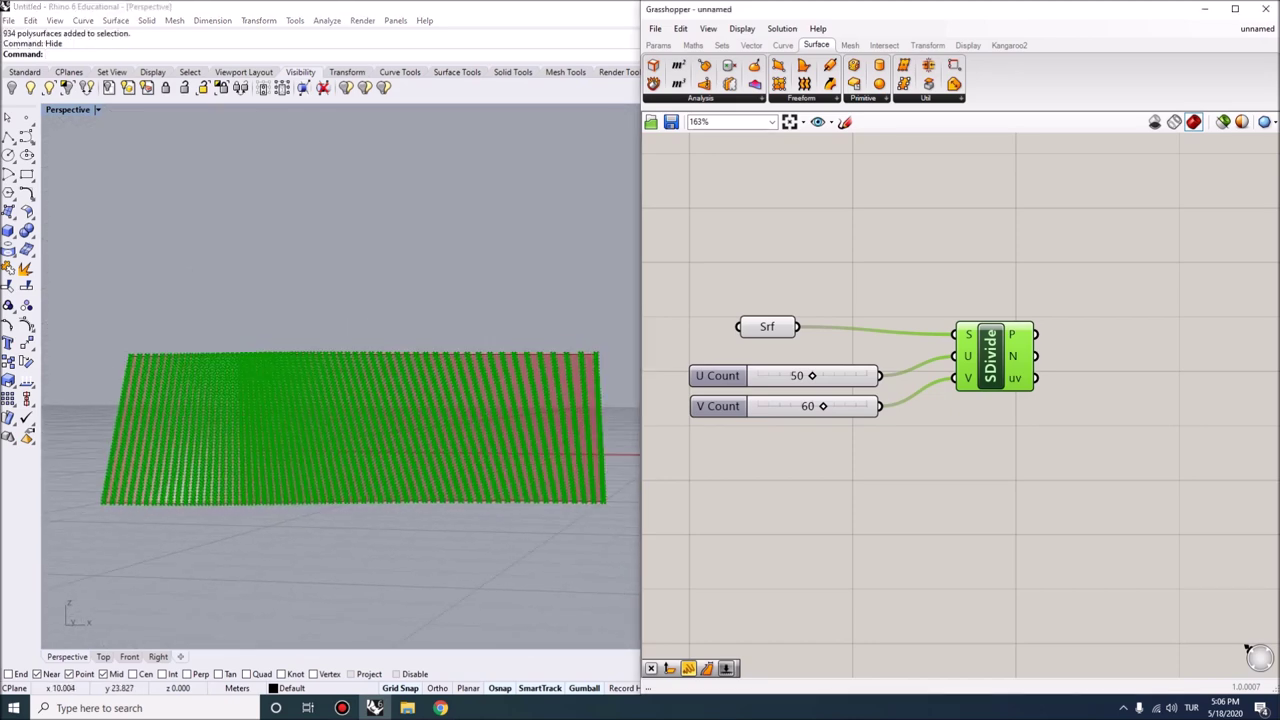
scroll(784, 333, "up", 3)
left_click_drag(829, 401, 777, 401)
scroll(590, 390, "up", 2)
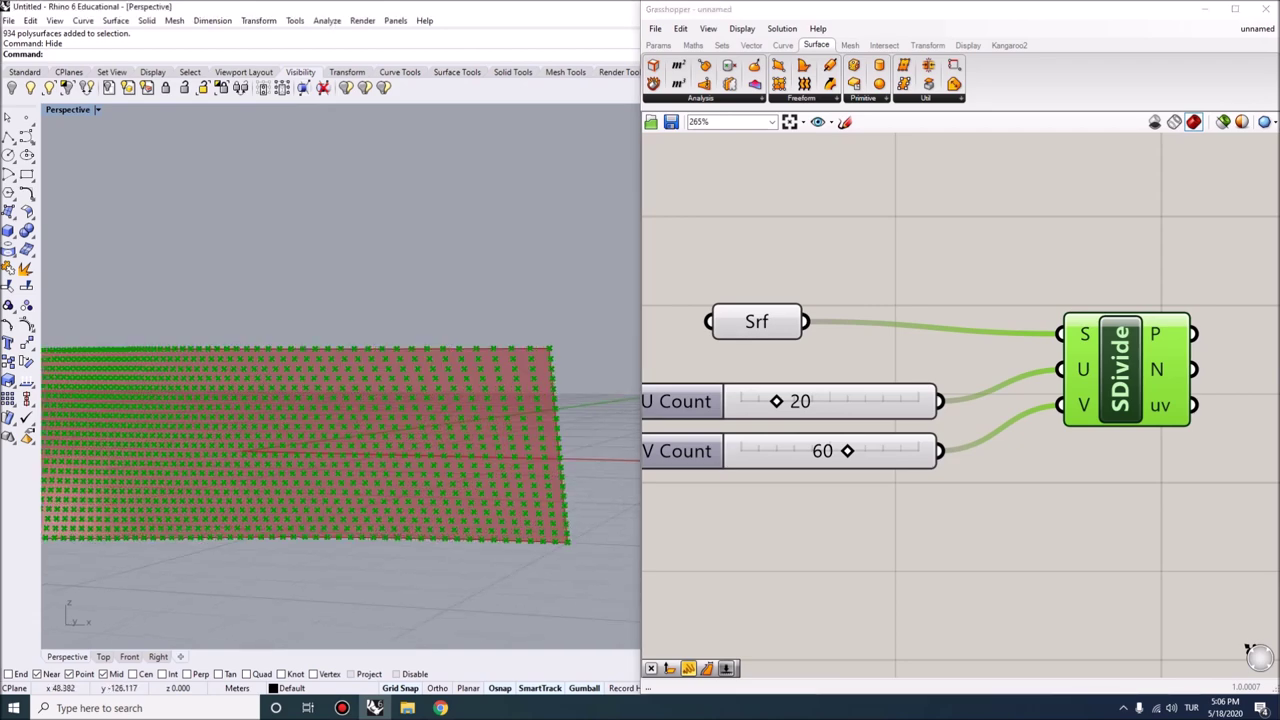
right_click_drag(450, 420, 420, 460)
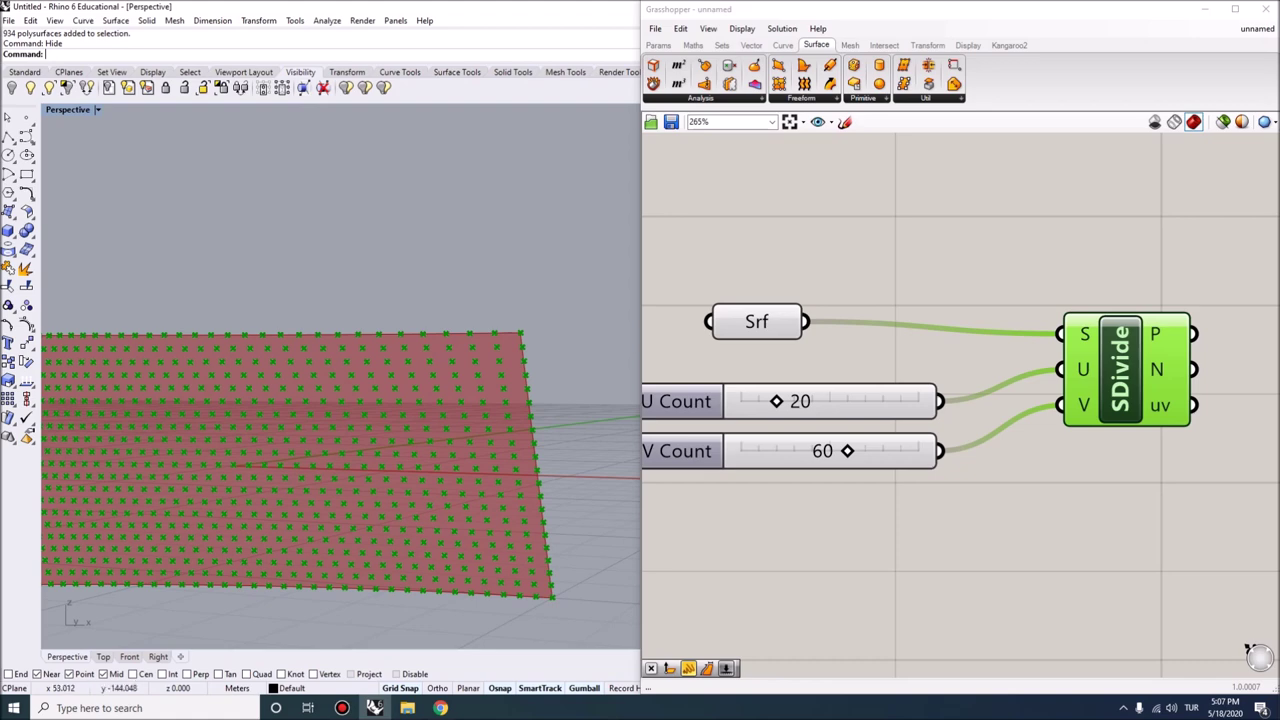
mouse_move(777, 401)
left_mouse_down()
mouse_move(810, 401)
mouse_move(794, 401)
left_mouse_up()
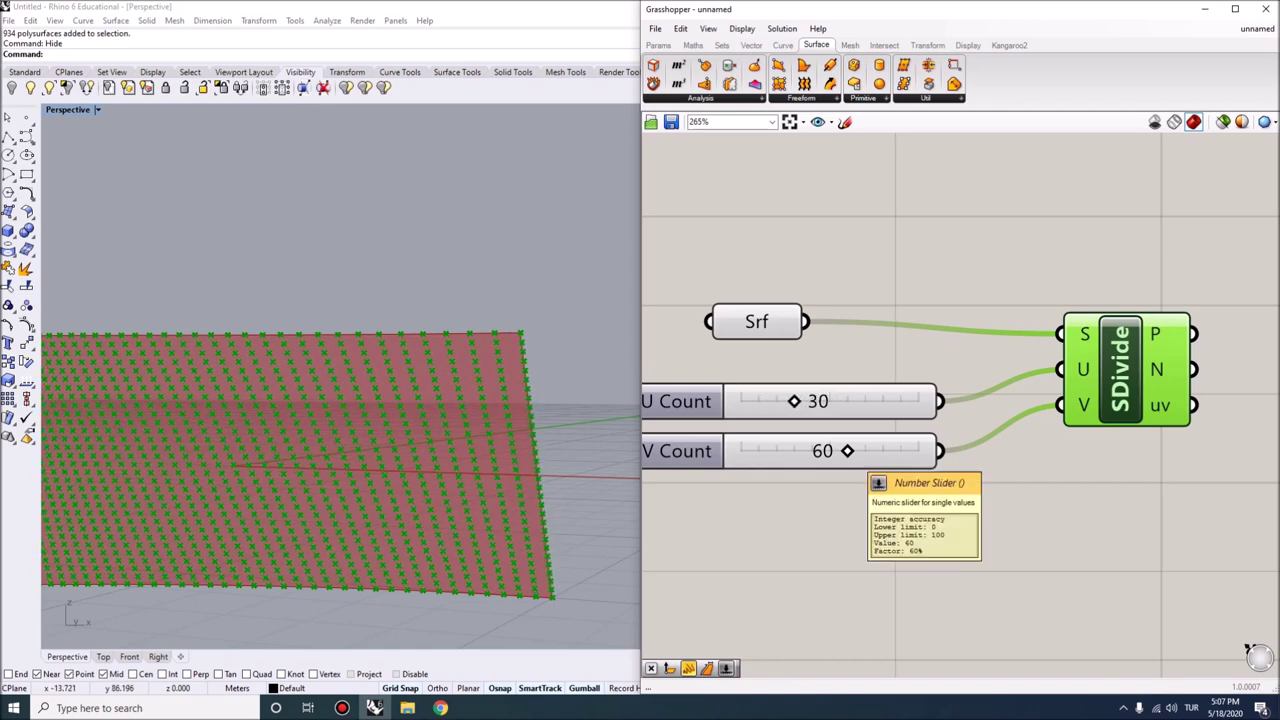
- Lower the V Count slider to 40 to thin the point grid
left_click_drag(847, 451, 847, 451)
scroll(340, 450, "down", 5)
scroll(455, 445, "up", 10)
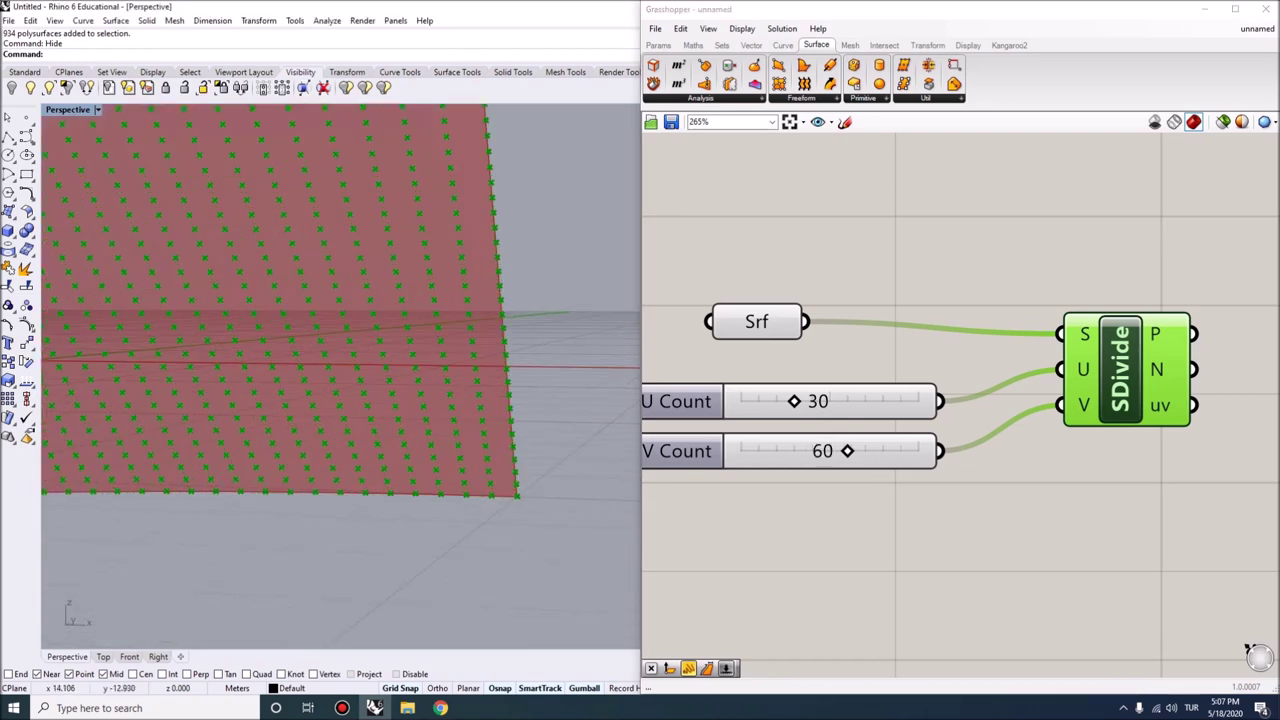
left_click_drag(847, 451, 812, 451)
scroll(340, 380, "down", 5)
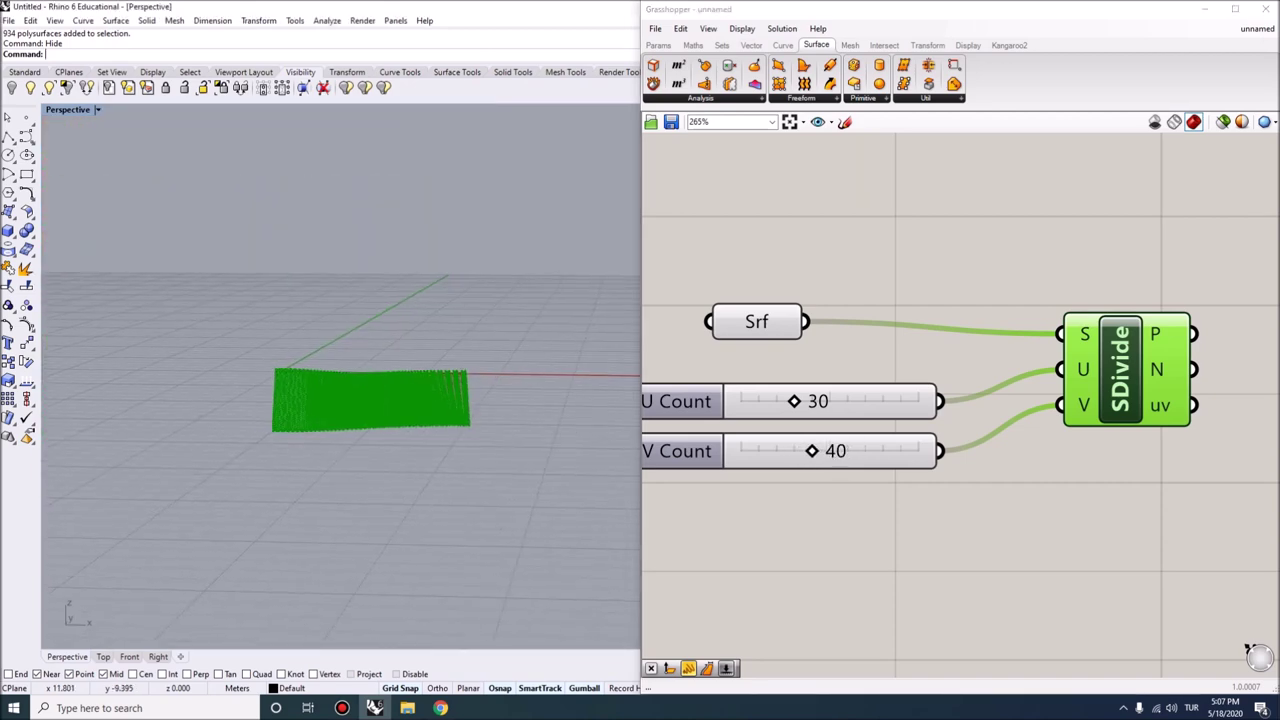
scroll(340, 380, "up", 5)
scroll(340, 380, "down", 4)
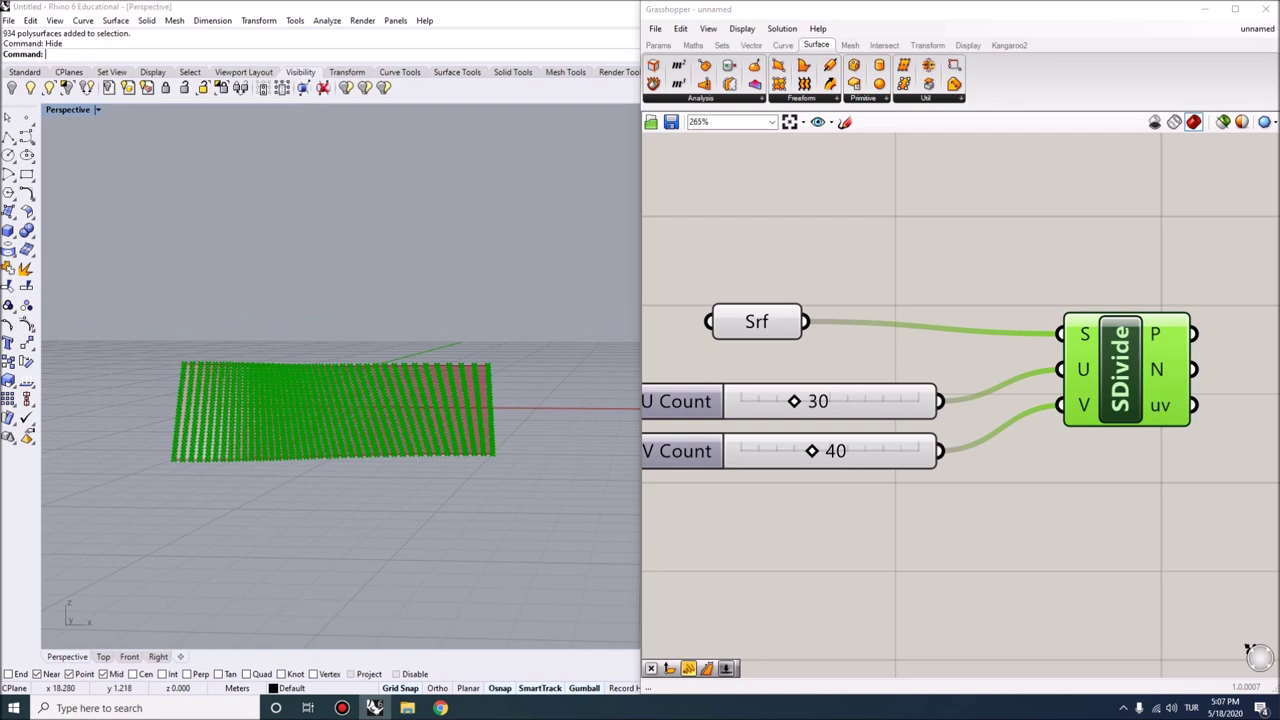
scroll(700, 330, "down", 2)
scroll(1257, 357, "up", 2)
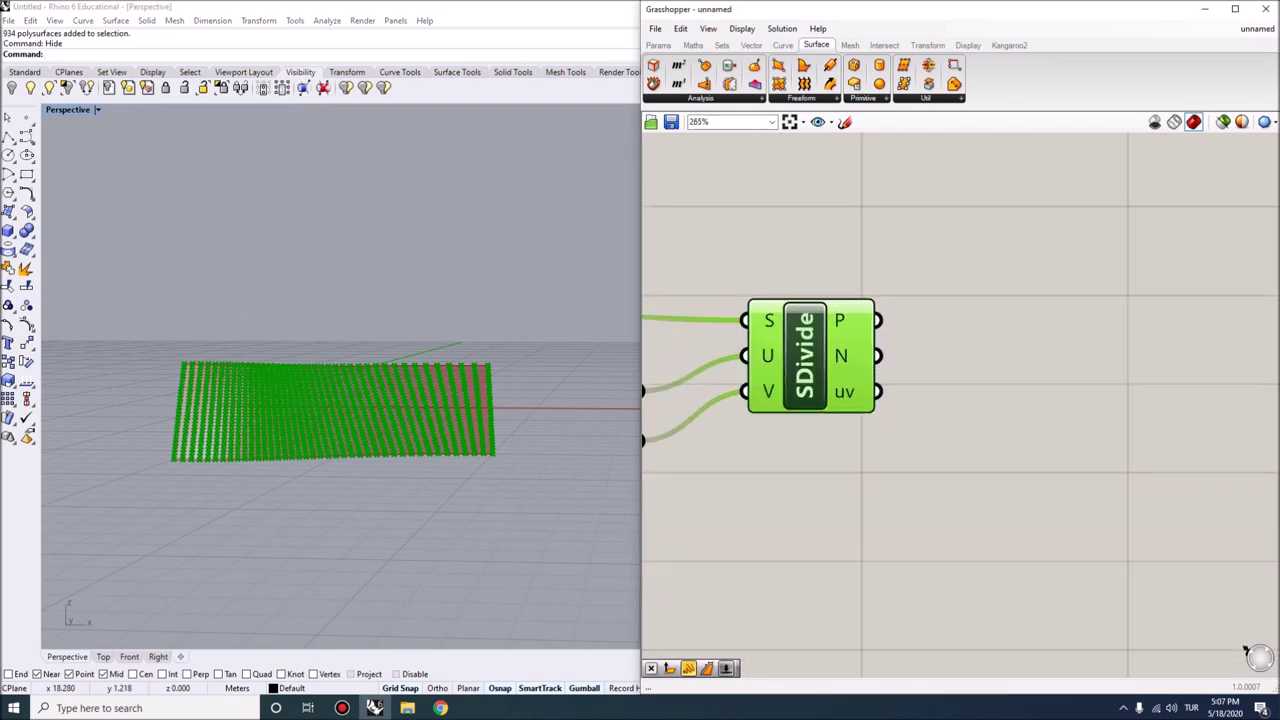
double_click(959, 318)
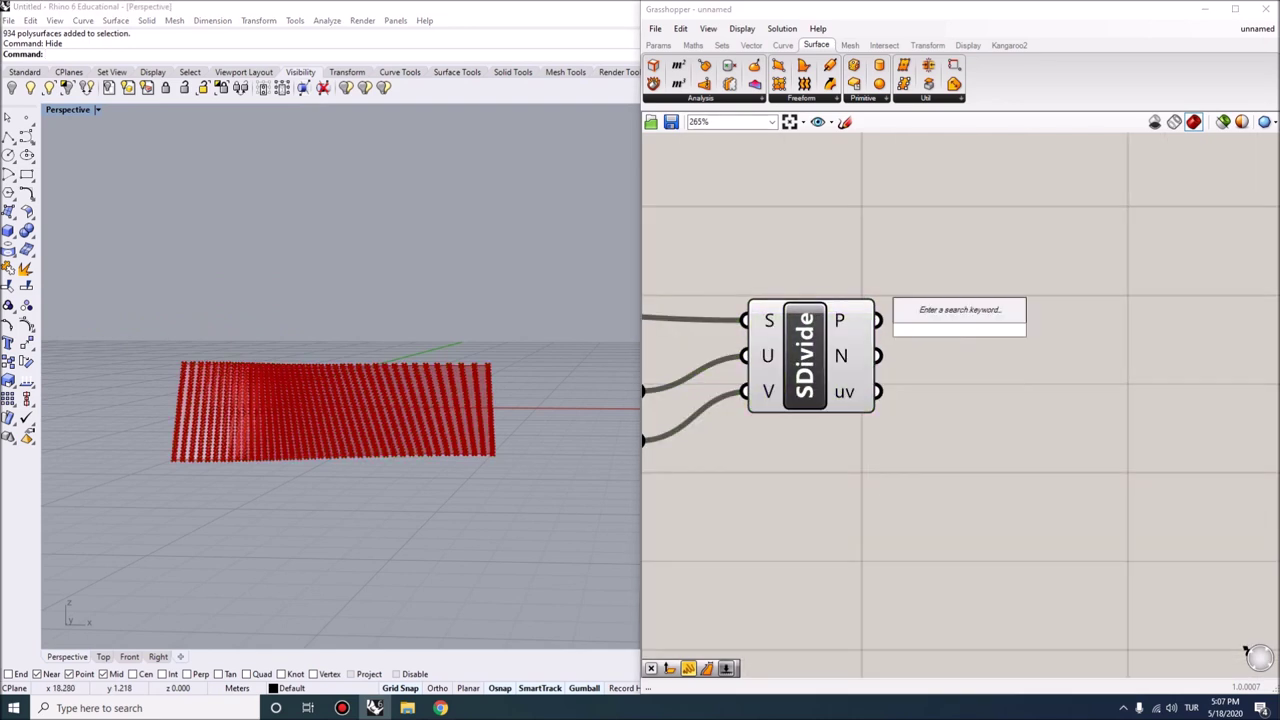
- Add an Interpolate Curve (IntCrv) component fed by the SDivide points
type("inter")
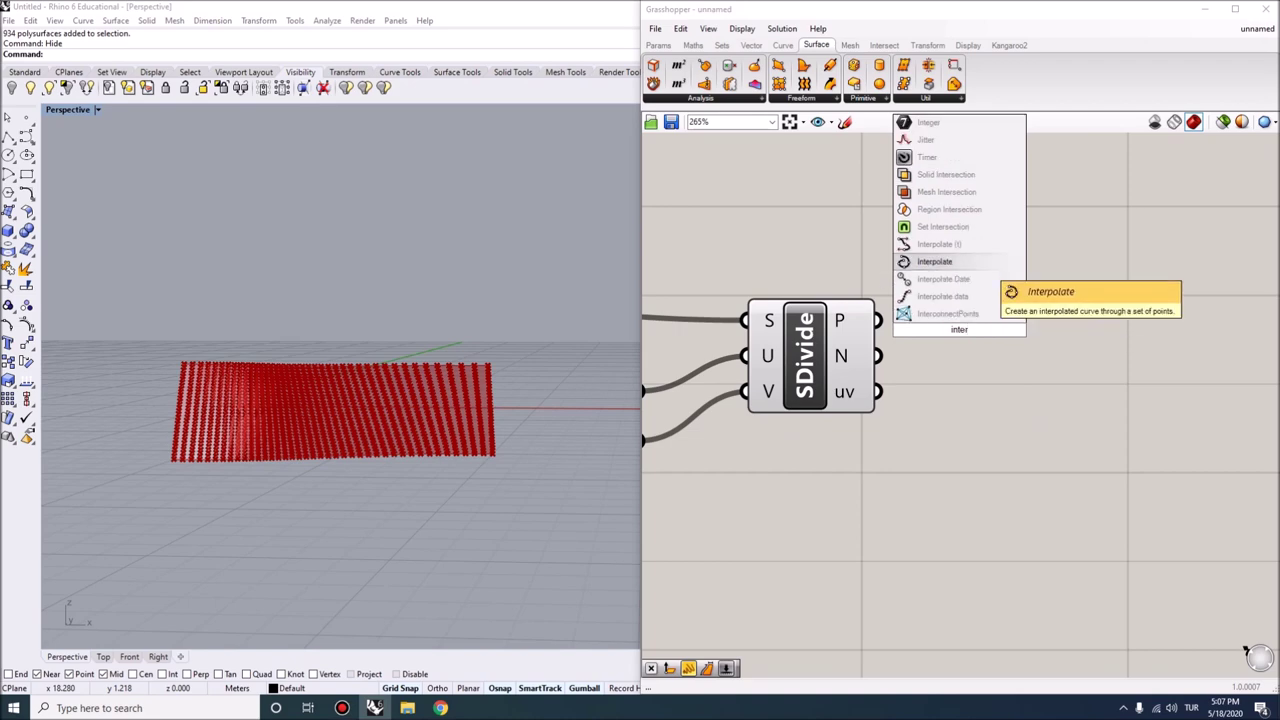
key("Return")
left_click_drag(898, 311, 896, 277)
left_click_drag(956, 340, 1023, 362)
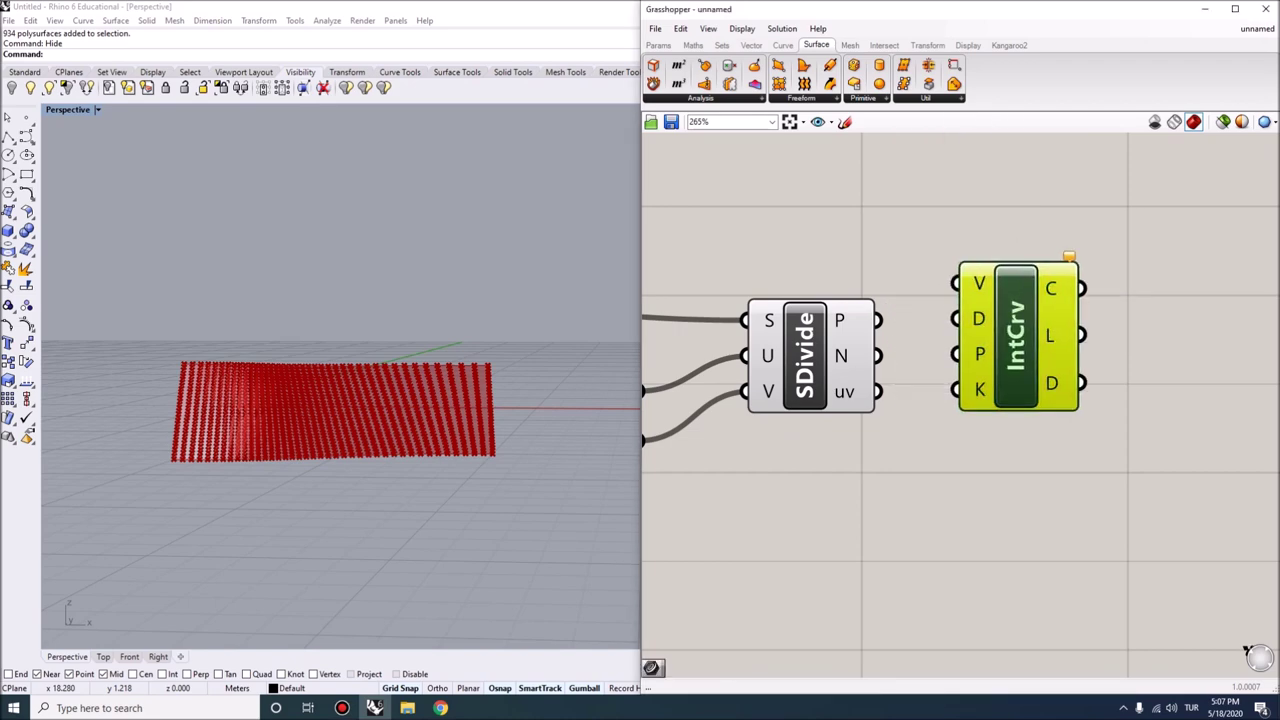
scroll(340, 400, "up", 5)
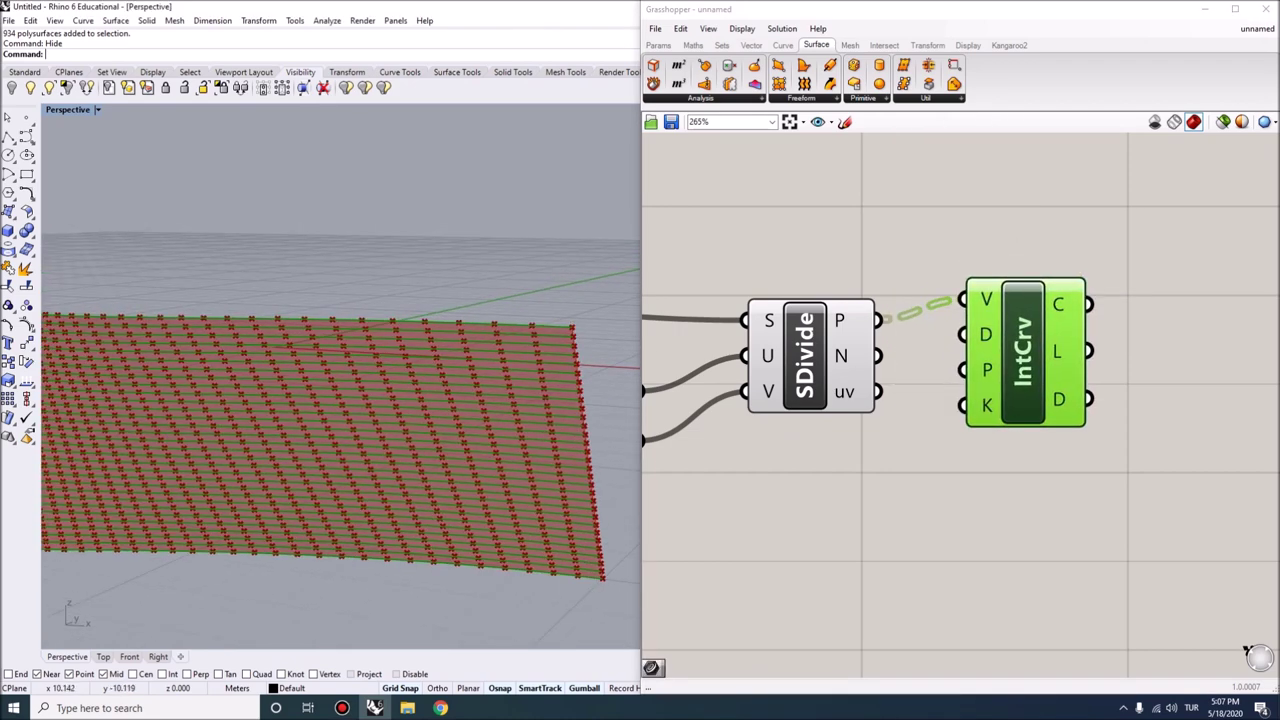
scroll(340, 400, "down", 5)
scroll(350, 420, "up", 1)
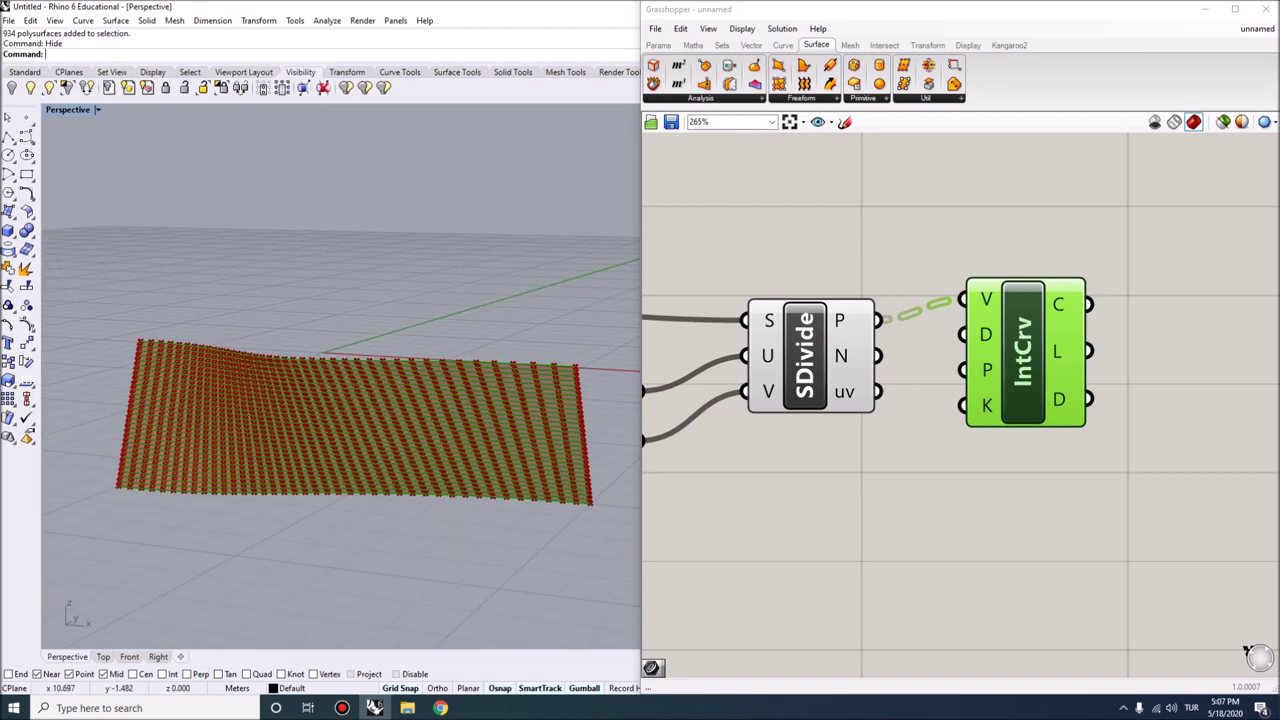
right_click_drag(350, 420, 310, 400)
- Turn off the SDivide component's preview so the grid points are hidden
left_click(810, 350)
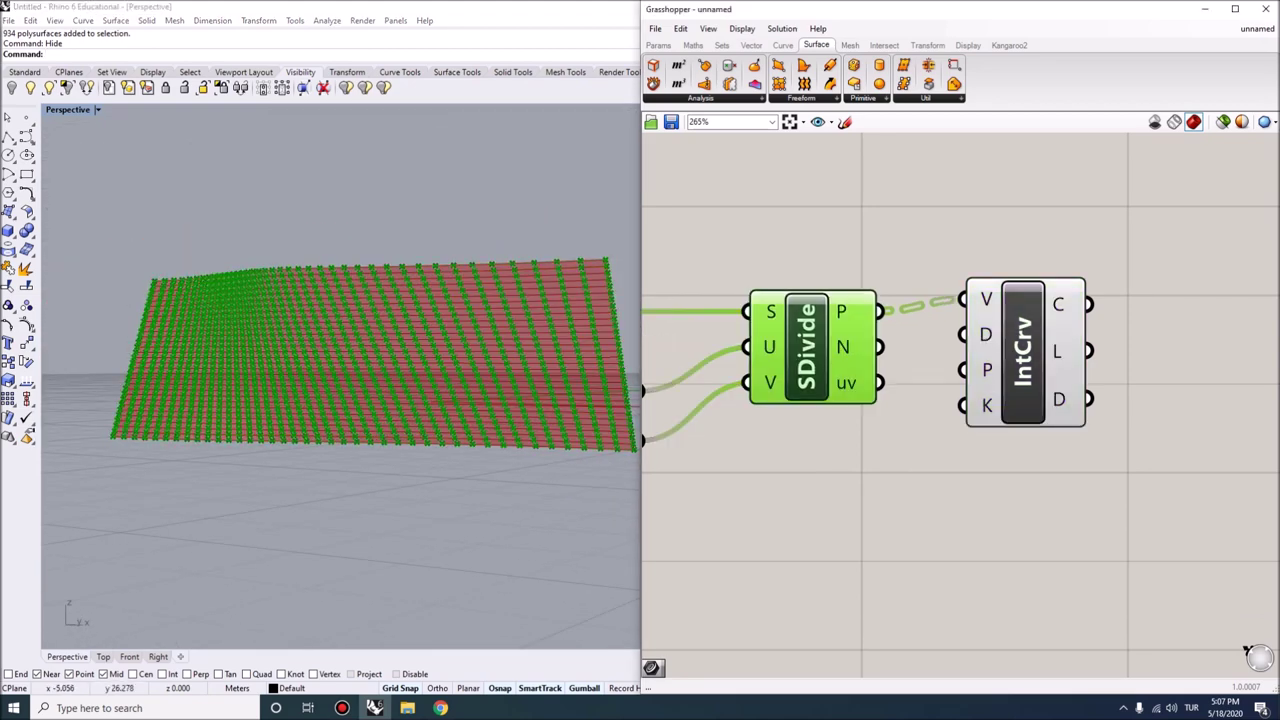
right_click(818, 355)
left_click(855, 393)
right_click(822, 345)
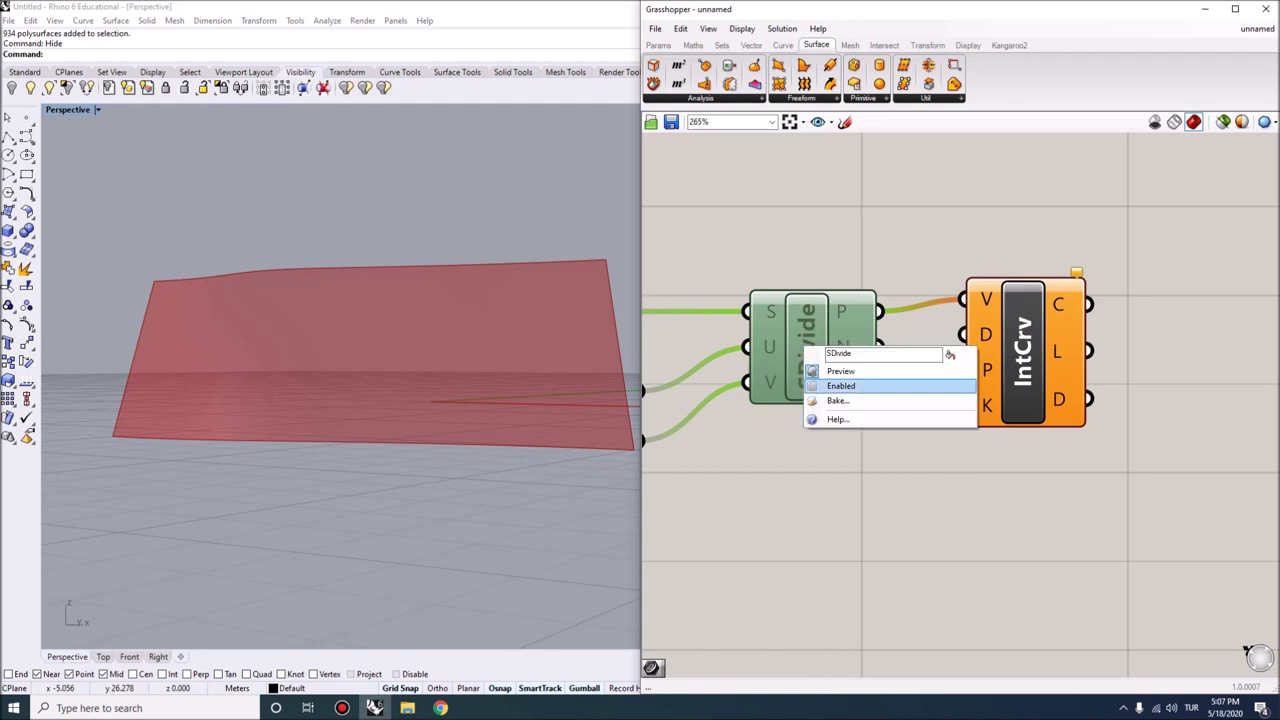
left_click(852, 381)
right_click(815, 343)
left_click(850, 366)
- Inspect the parallel interpolated curves from a frontal view of the surface
right_click_drag(320, 400, 125, 400)
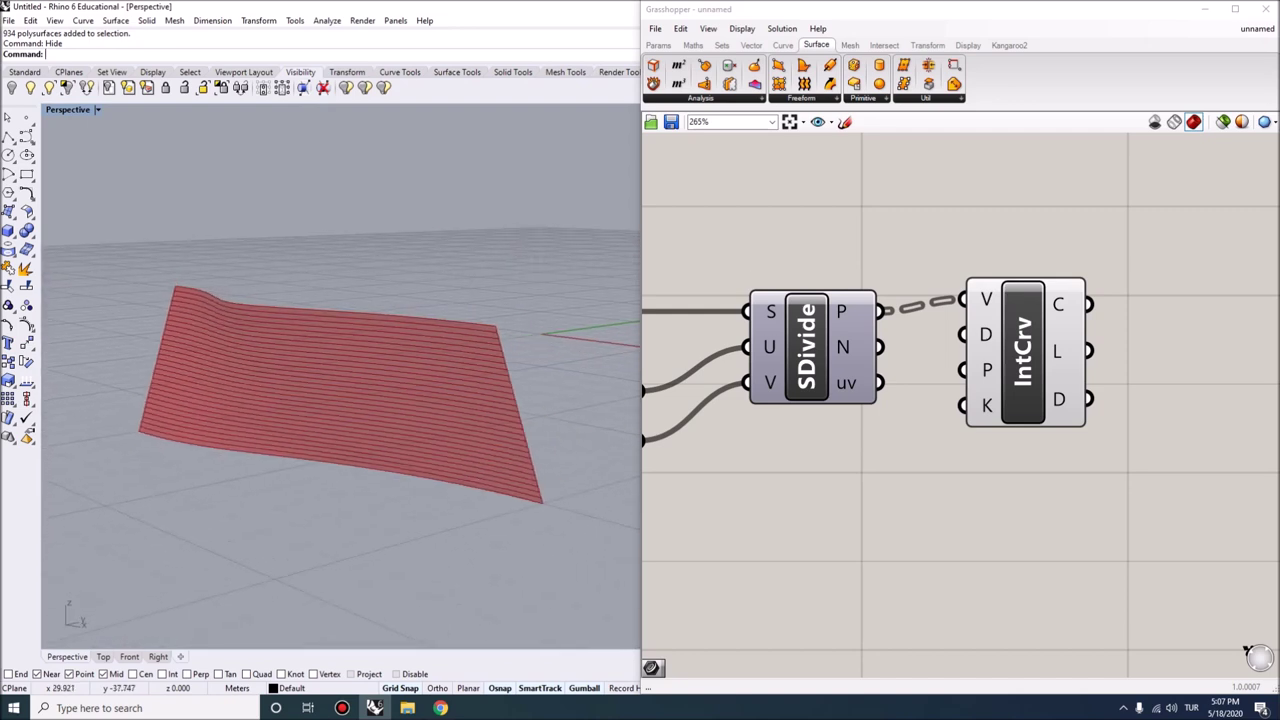
left_click_drag(1025, 350, 1031, 373)
right_click_drag(300, 400, 200, 400)
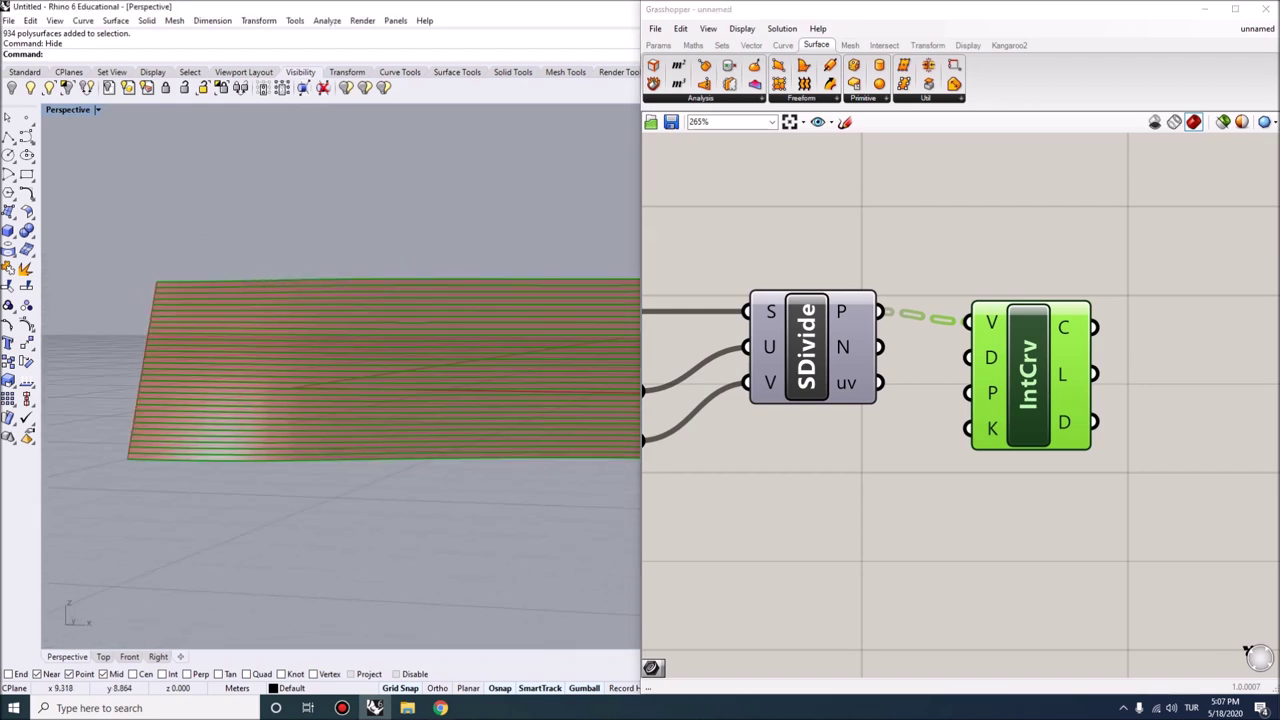
right_click_drag(1150, 450, 900, 440)
left_click(1000, 345)
double_click(1000, 345)
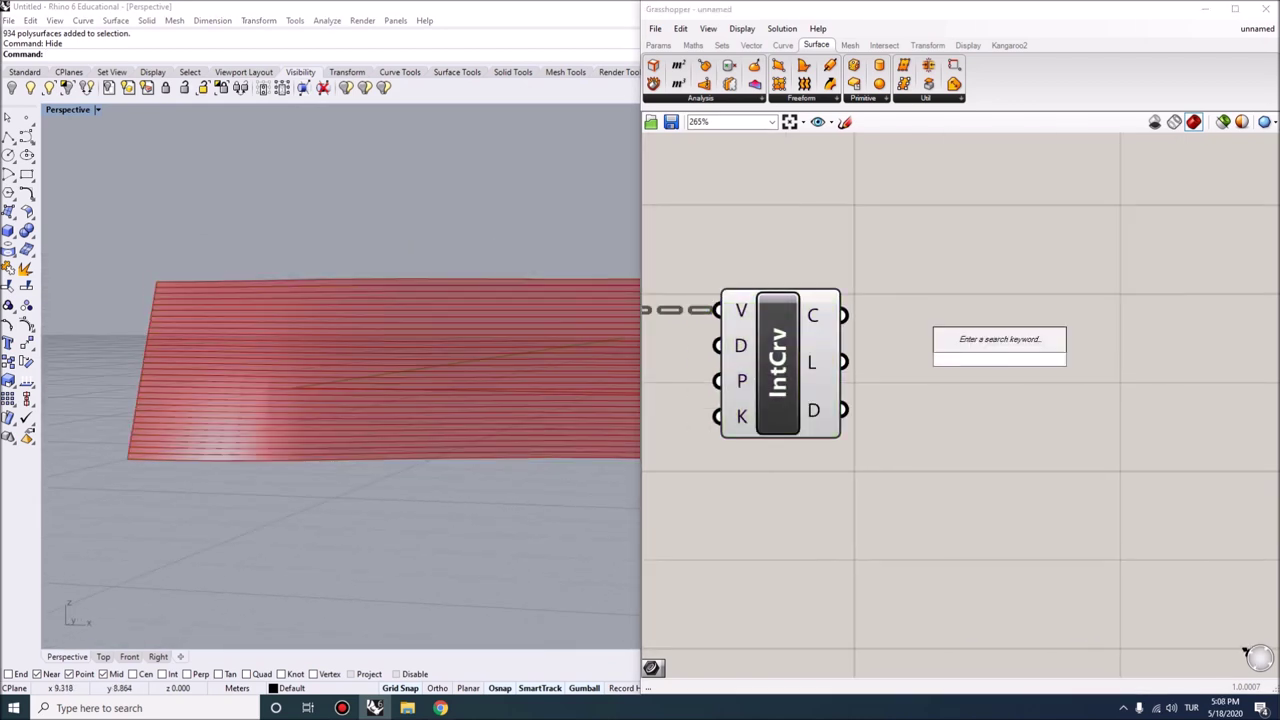
- Add a Curve parameter after IntCrv and flatten the curves into one list
type("crv")
key("Return")
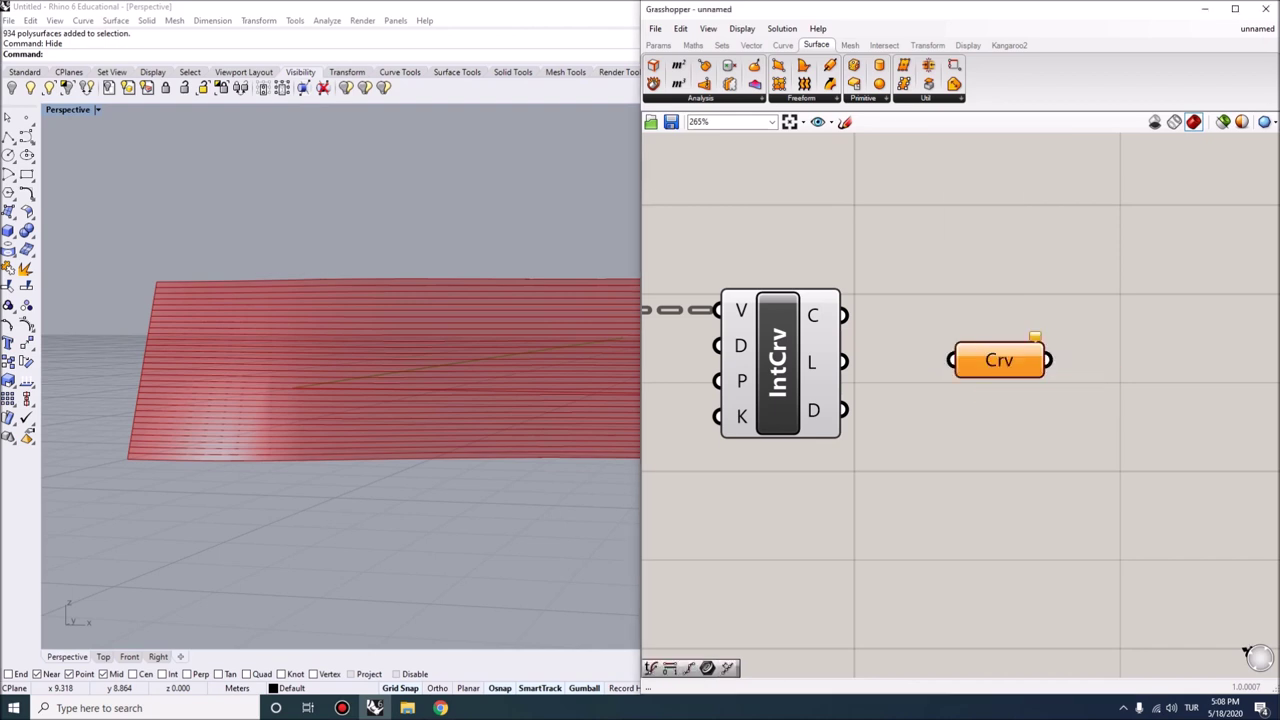
left_click_drag(843, 315, 951, 360)
scroll(1130, 315, "down", 2)
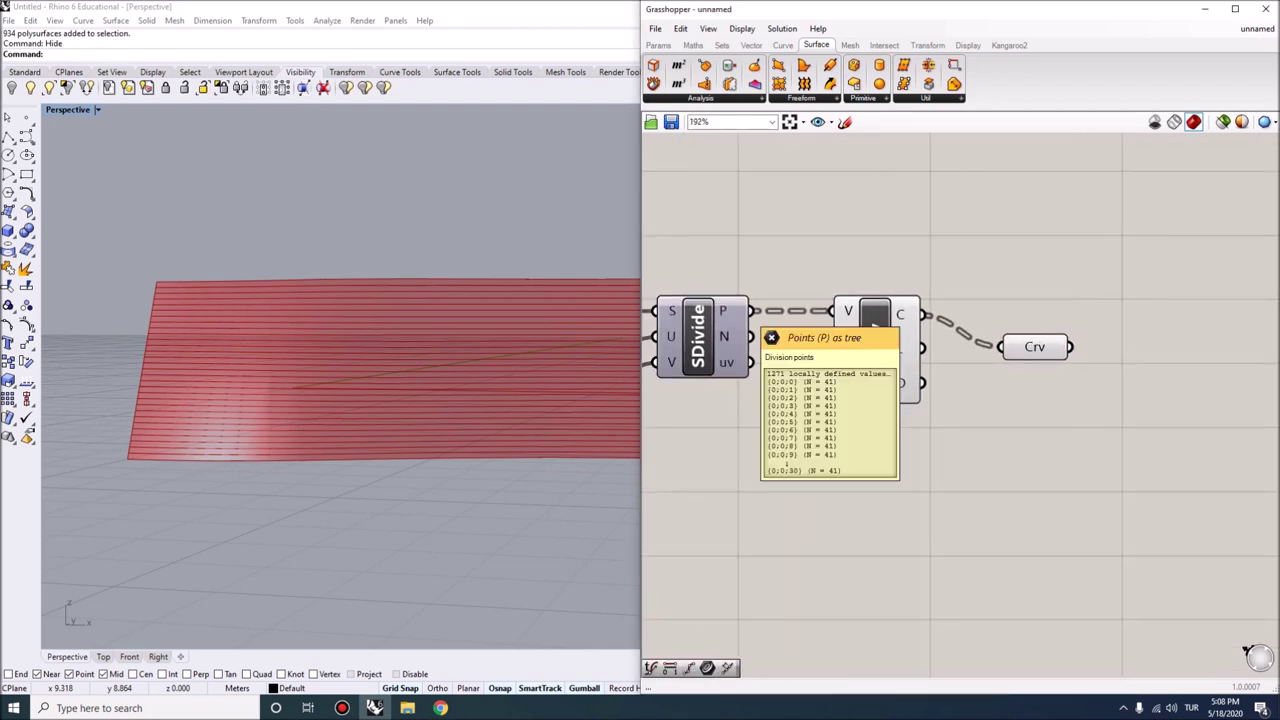
left_click_drag(1035, 347, 1030, 309)
right_click(1022, 306)
left_click(1070, 422)
- Add a Dispatch component fed by the flattened curves
double_click(1164, 332)
type("dispa")
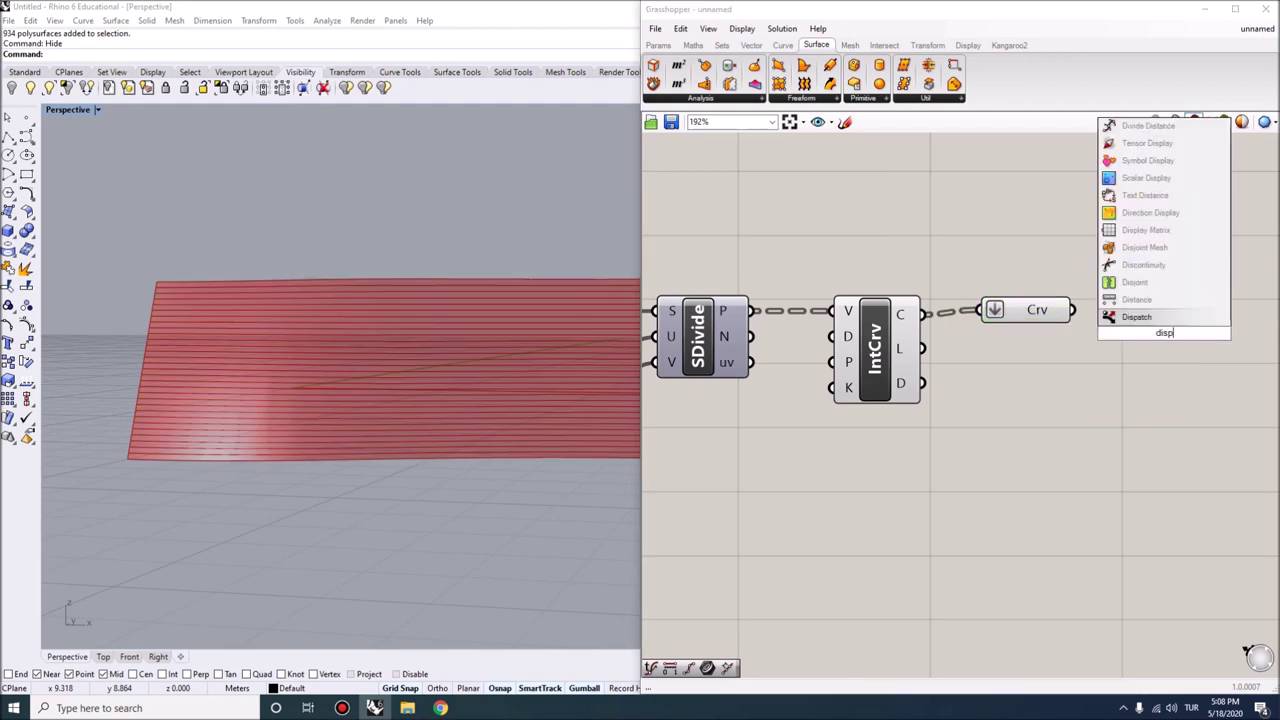
key("Return")
key("Delete")
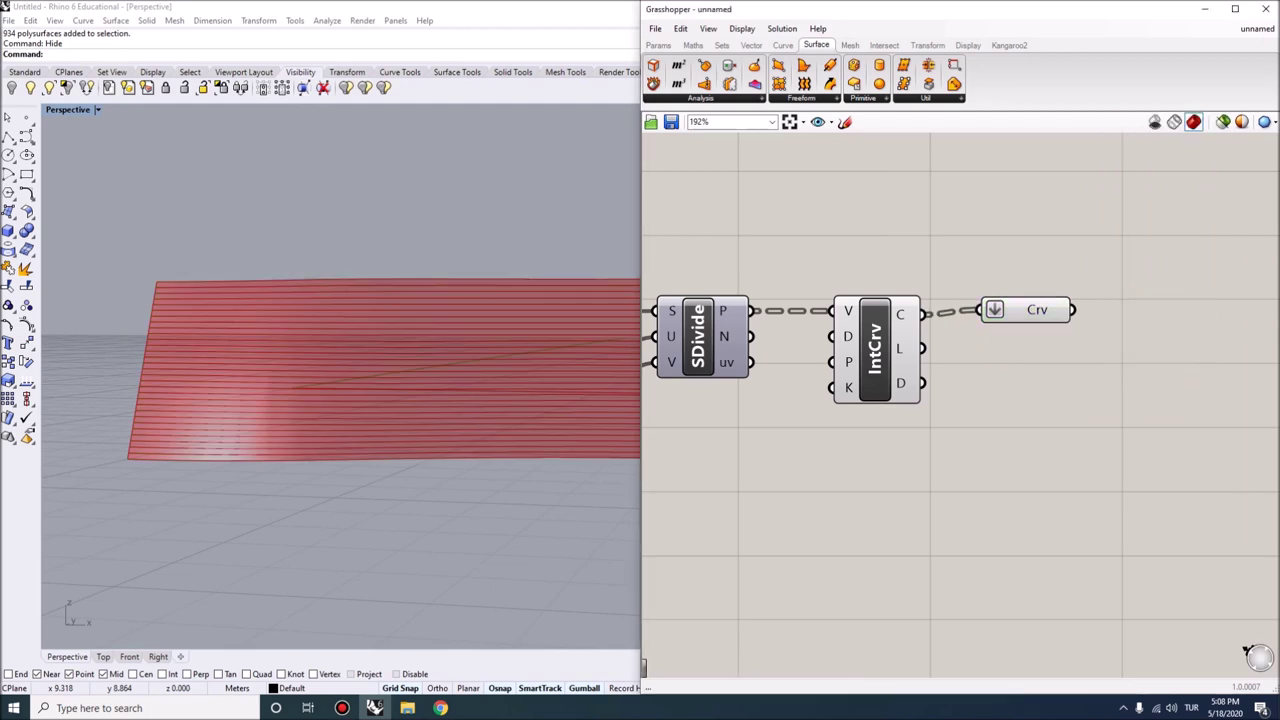
double_click(1162, 334)
type("disp")
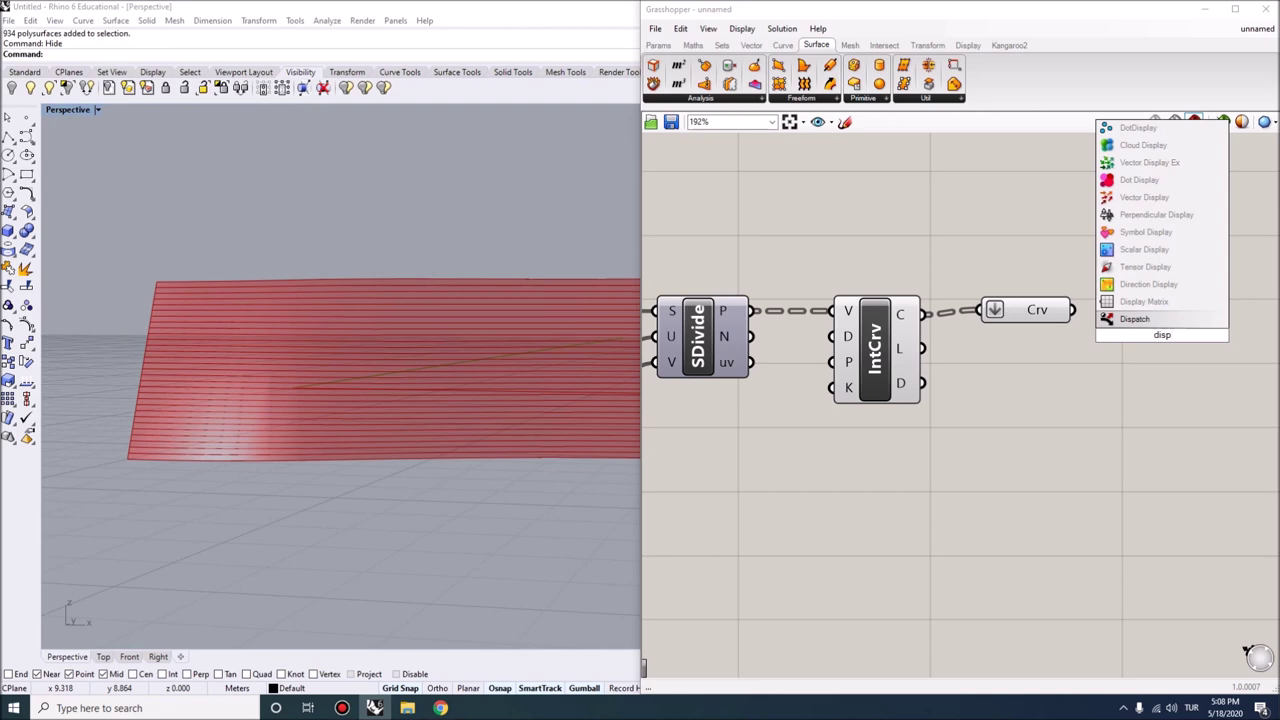
key("Return")
left_click(1100, 380)
mouse_move(1118, 356)
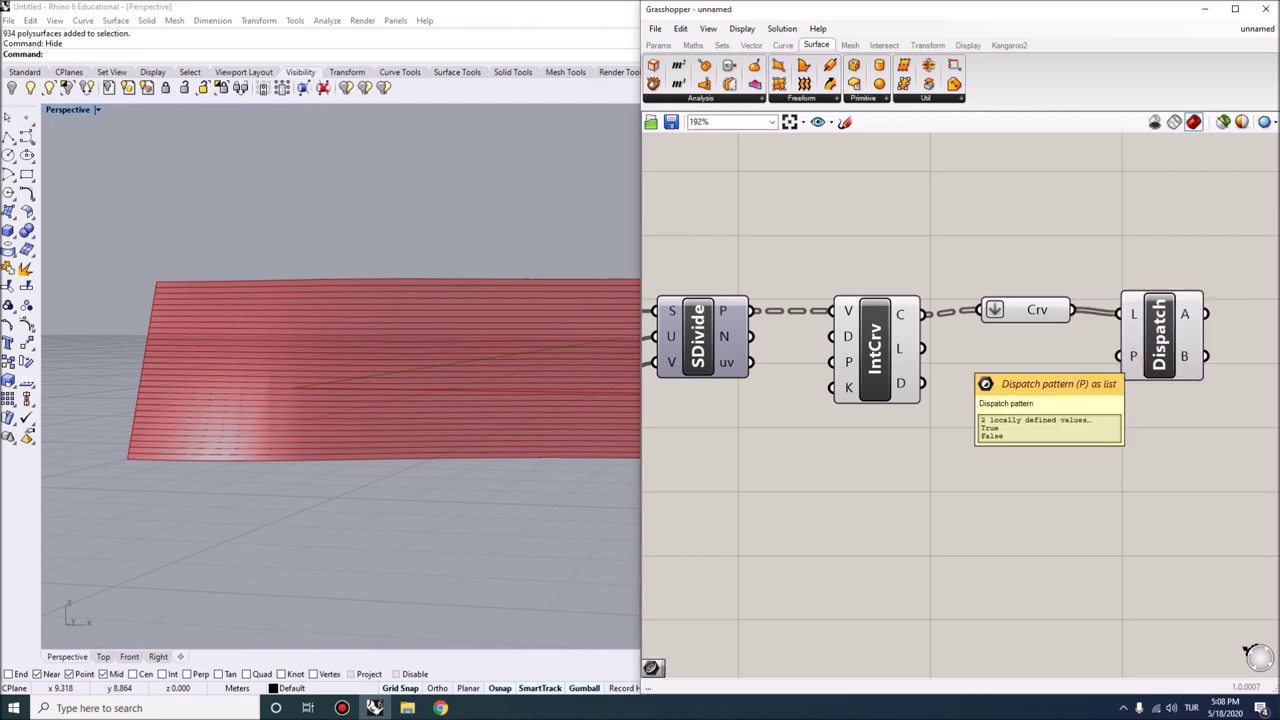
right_click_drag(1118, 356, 960, 356)
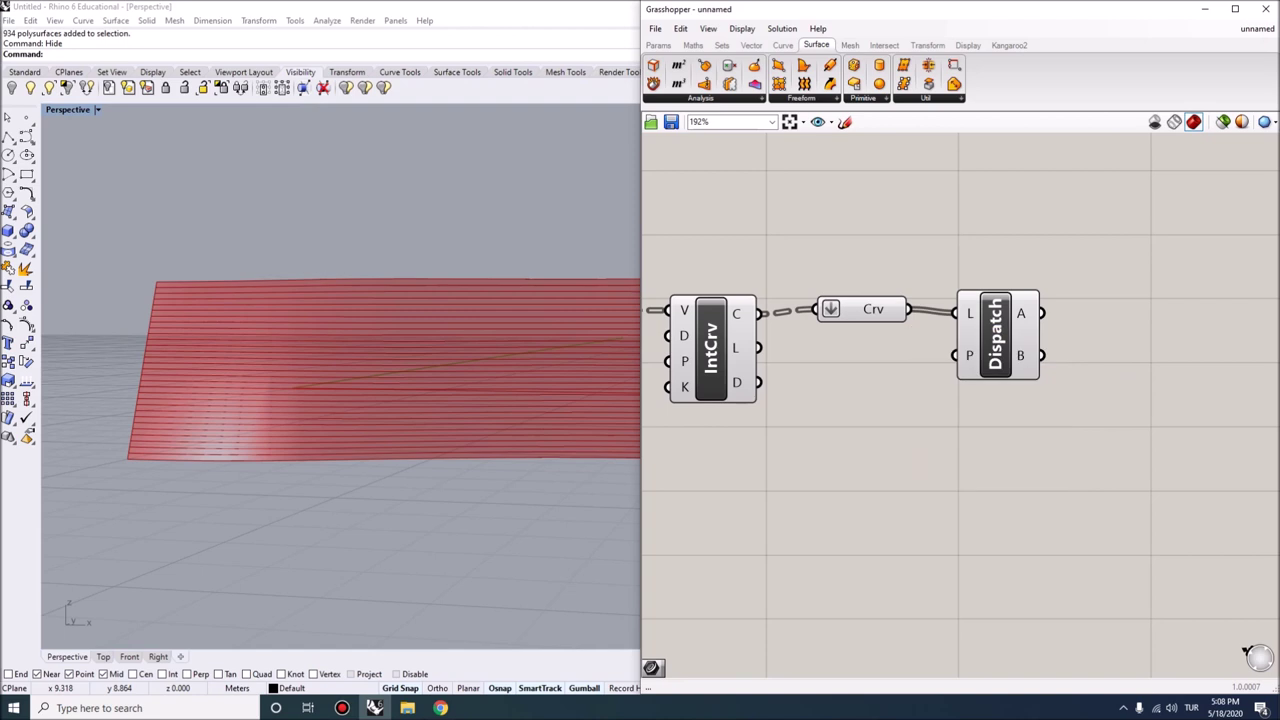
left_click_drag(996, 335, 988, 331)
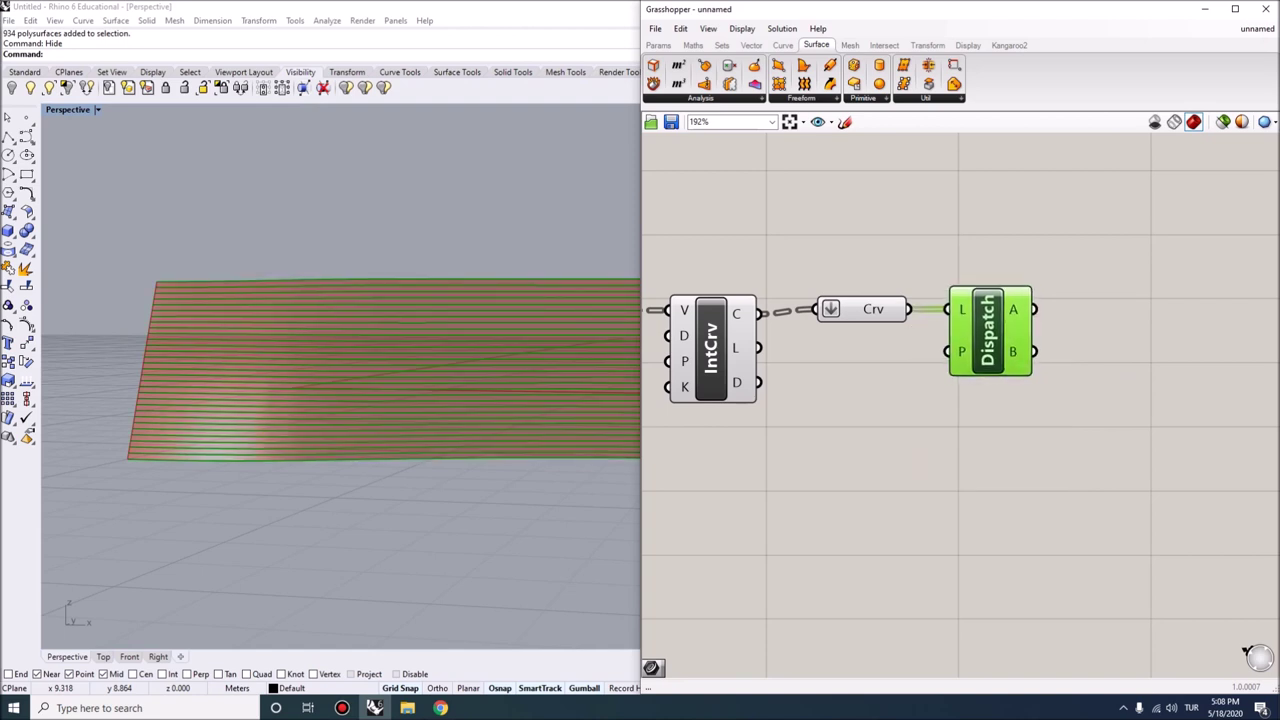
right_click_drag(1100, 400, 957, 389)
- Add a Curve parameter after Dispatch, trying output B before settling on output A
left_click(960, 98)
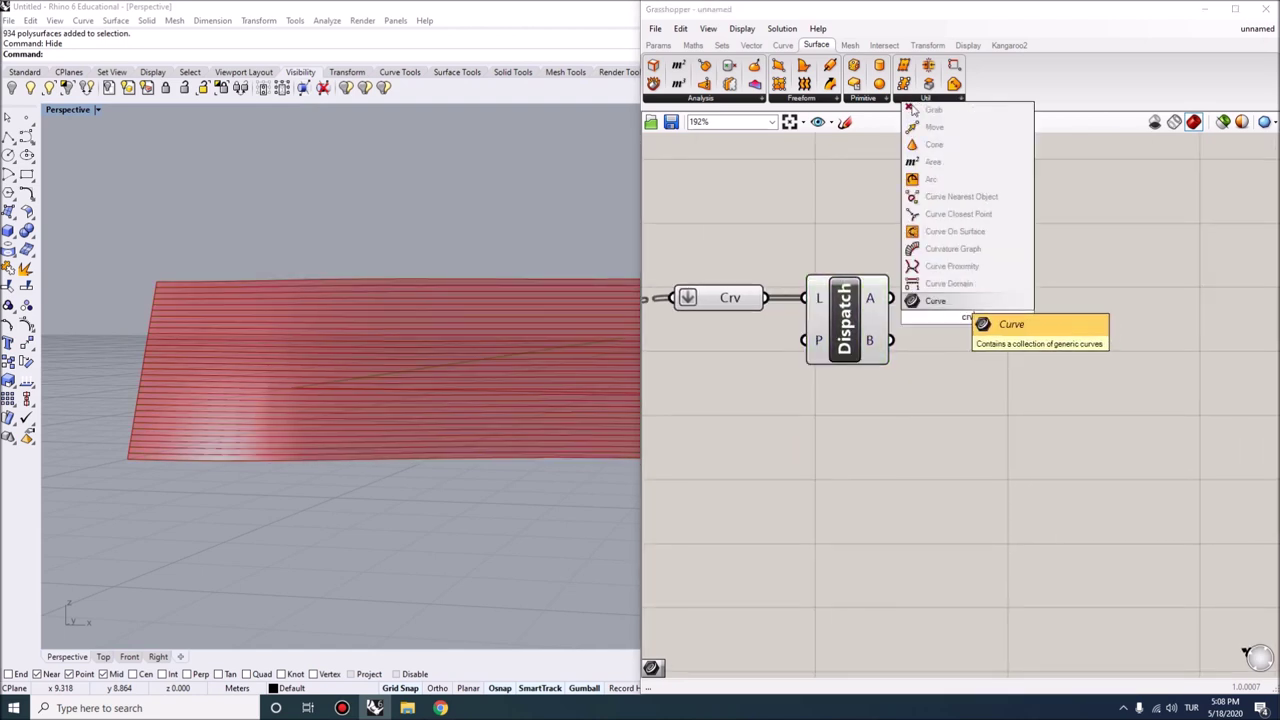
left_click_drag(1010, 326, 967, 317)
left_click_drag(890, 298, 932, 317)
left_click_drag(967, 317, 980, 289)
right_click_drag(300, 400, 460, 365)
scroll(340, 390, "up", 2)
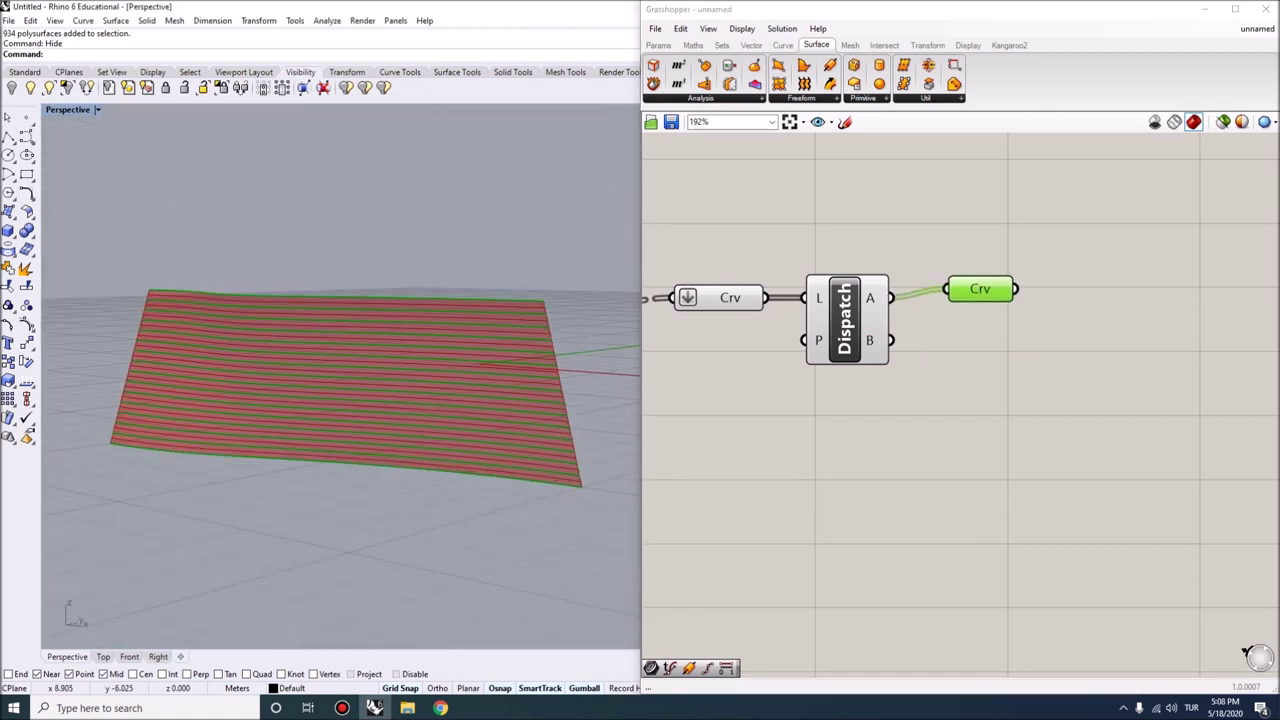
left_click_drag(890, 340, 990, 288)
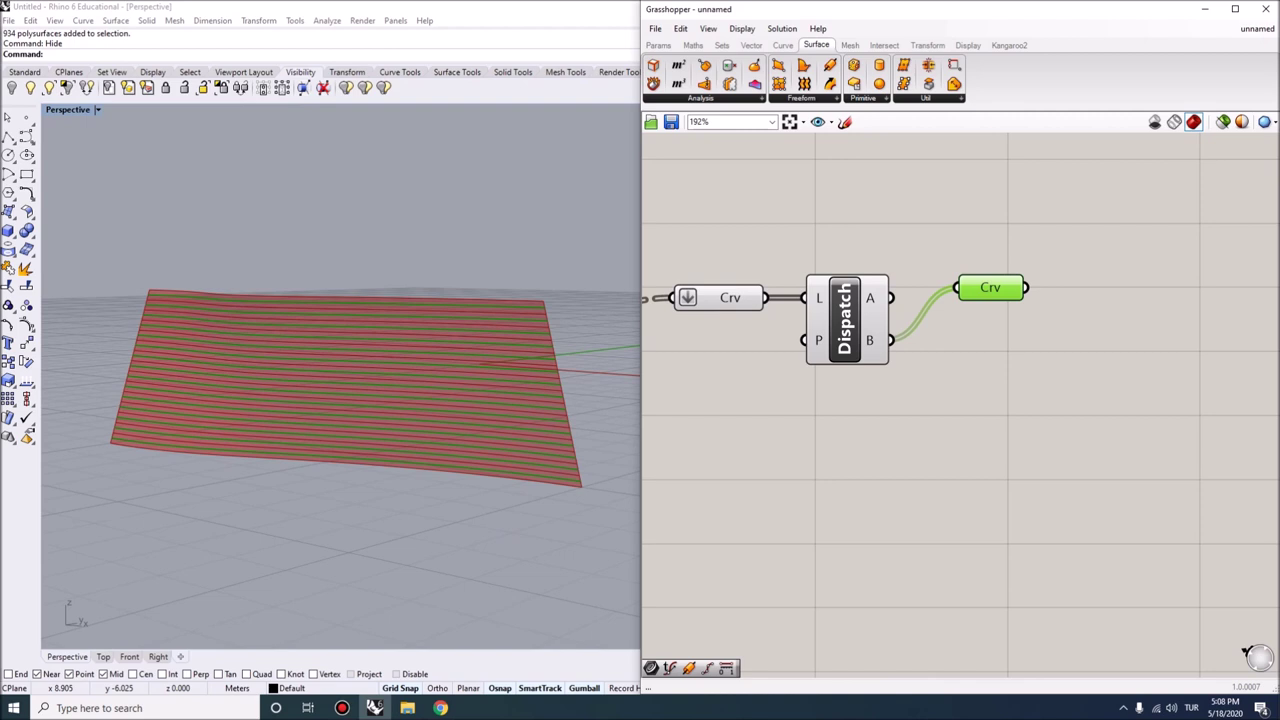
left_click_drag(890, 298, 1003, 268)
right_click_drag(340, 420, 340, 390)
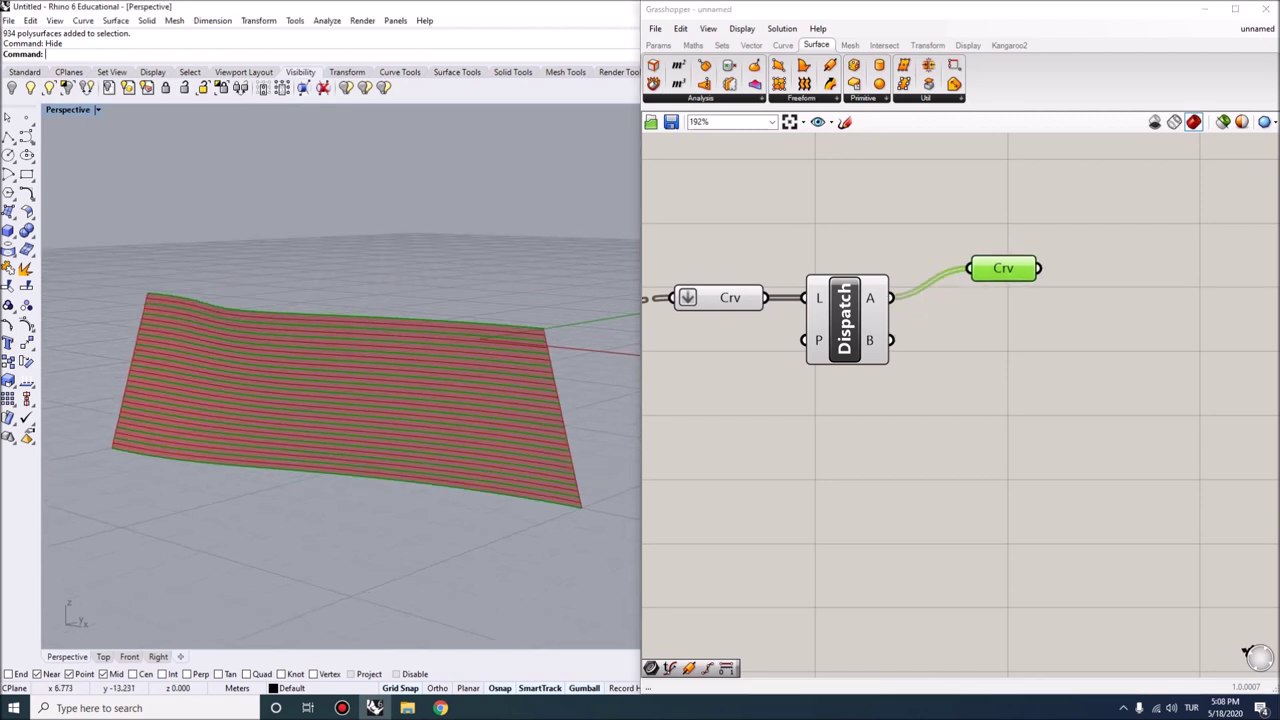
right_click_drag(1120, 290, 943, 315)
double_click(943, 315)
- Add a Divide Length component on the dispatched curves with a 0.3 Length slider
type("divide")
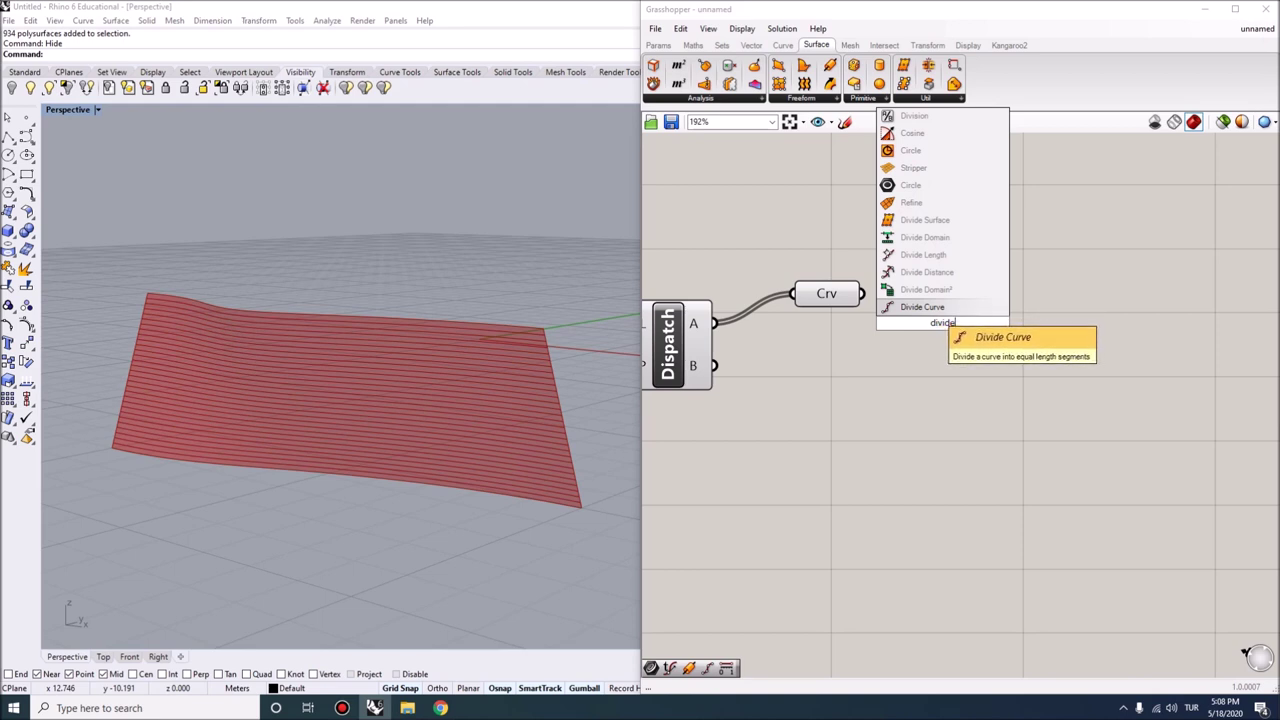
key("Up")
key("Up")
key("Up")
key("Return")
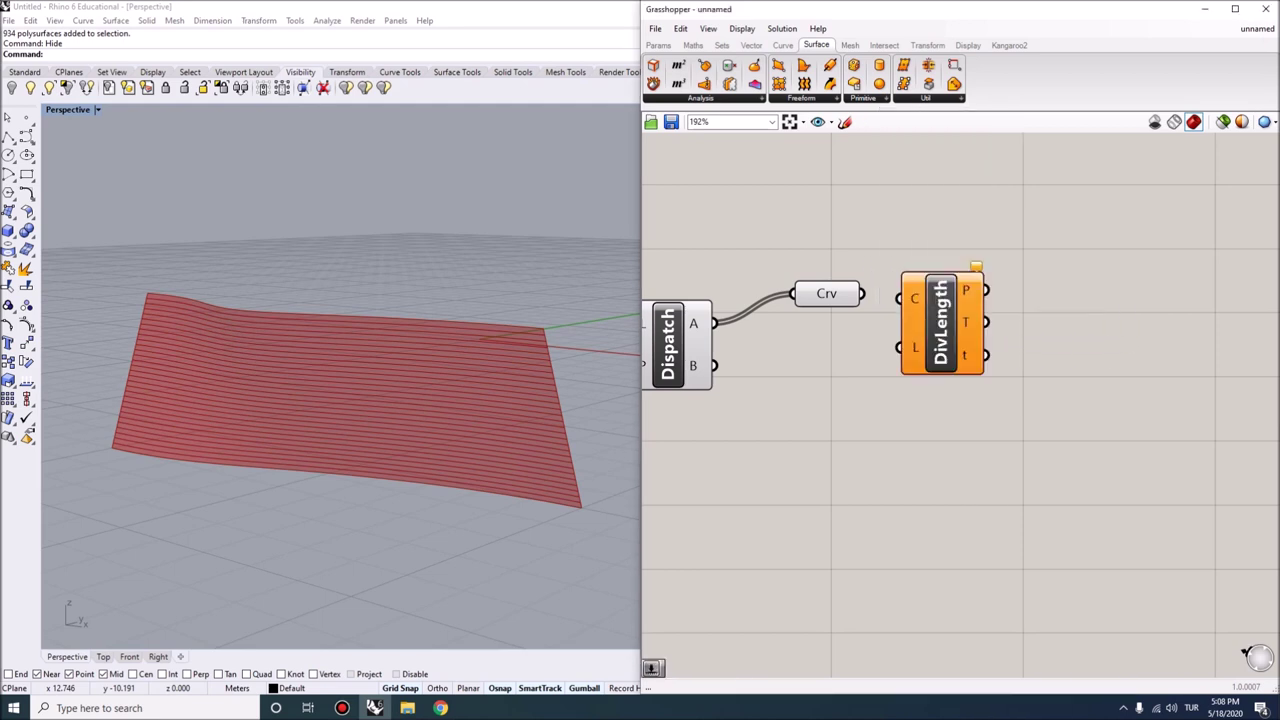
left_click_drag(965, 315, 870, 335)
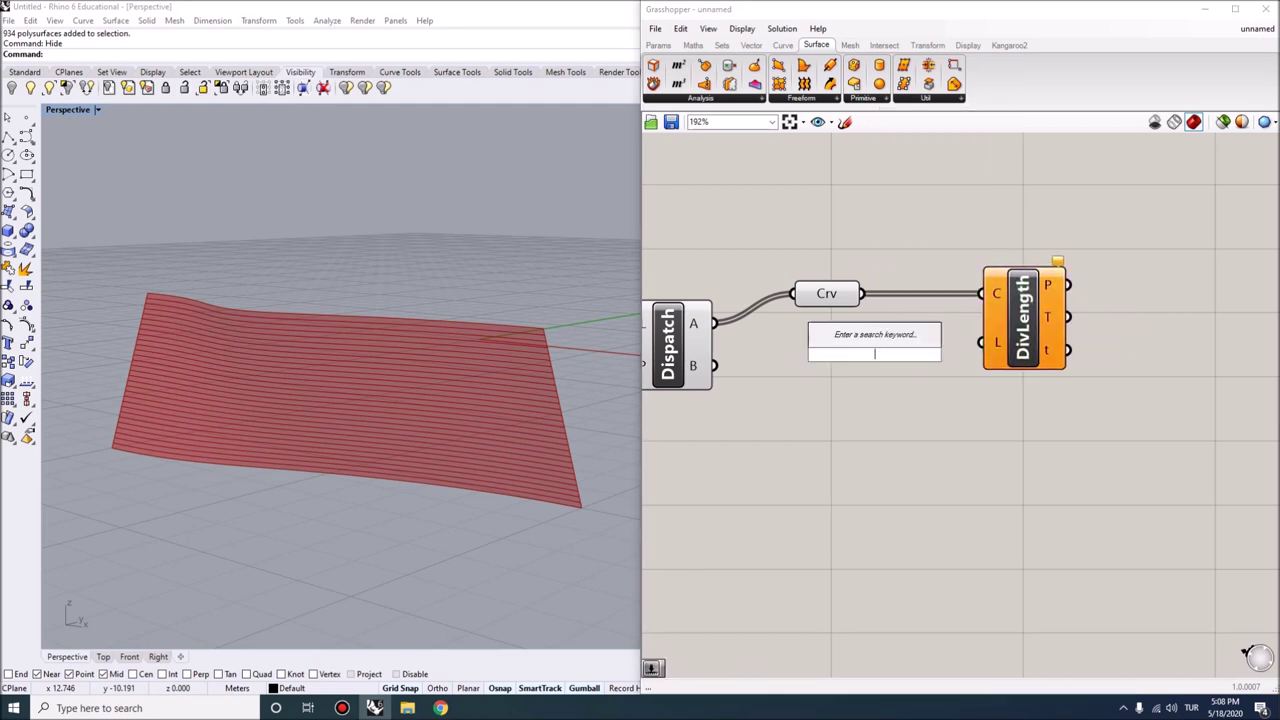
type("0.3")
key("Return")
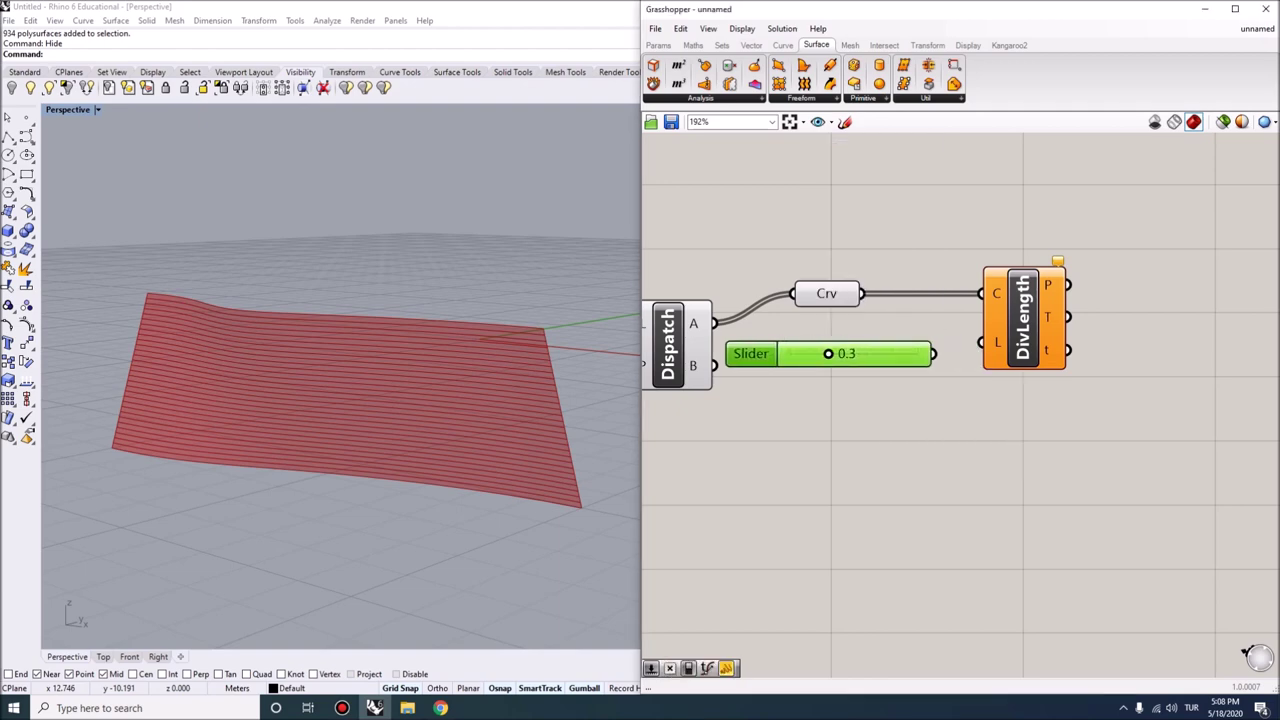
left_click_drag(1022, 330, 1047, 330)
right_click_drag(350, 560, 310, 536)
scroll(340, 380, "up", 3)
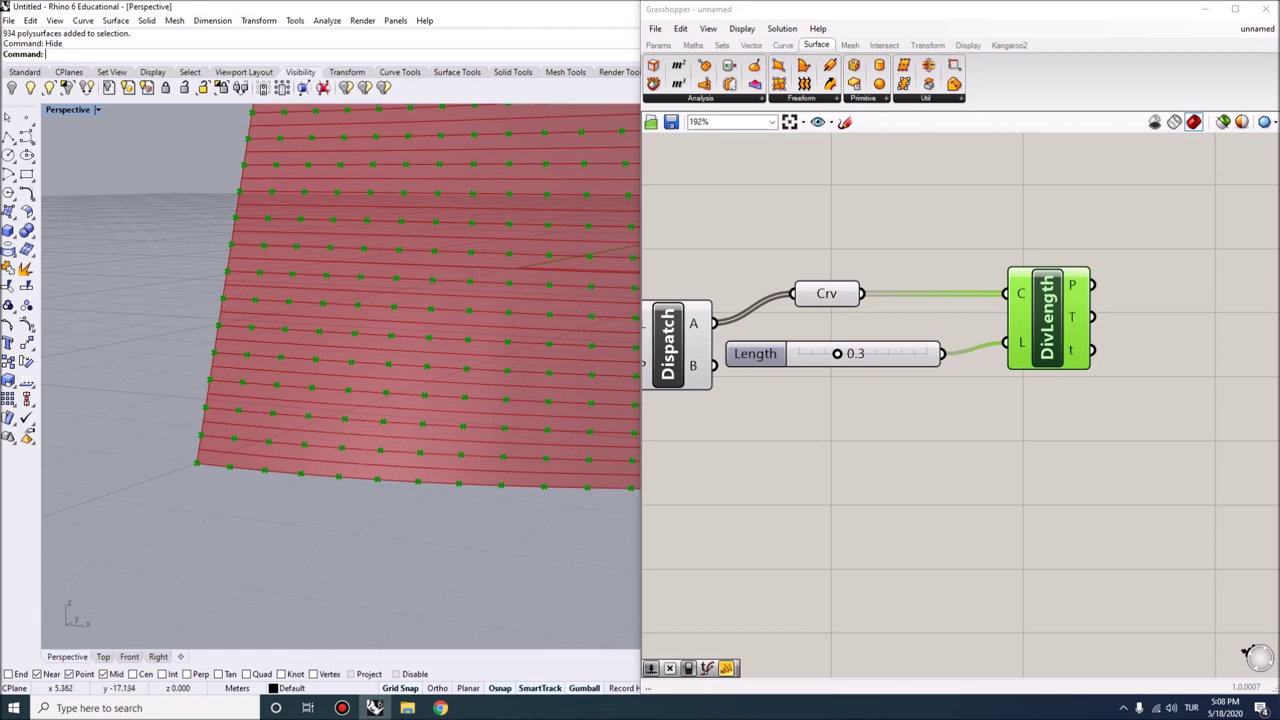
right_click_drag(310, 536, 290, 524)
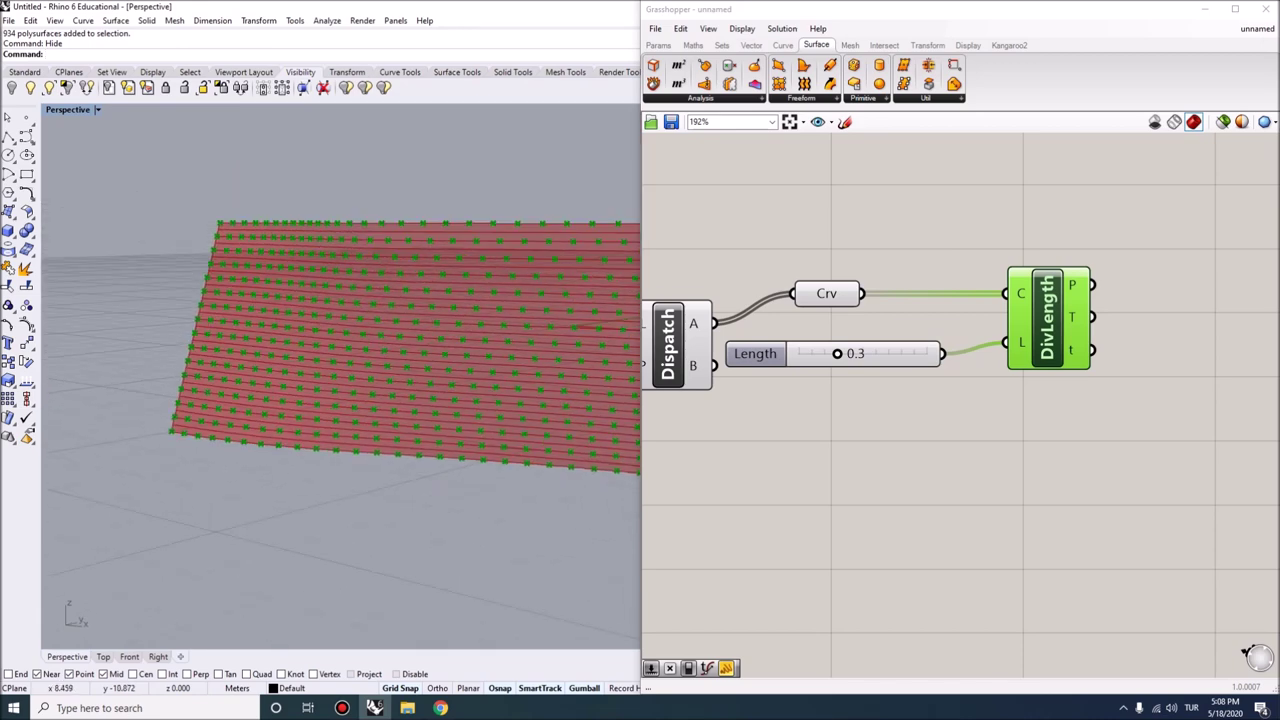
right_click_drag(1105, 314, 951, 314)
- Add an XY Plane at the division points with its preview turned off
double_click(1081, 285)
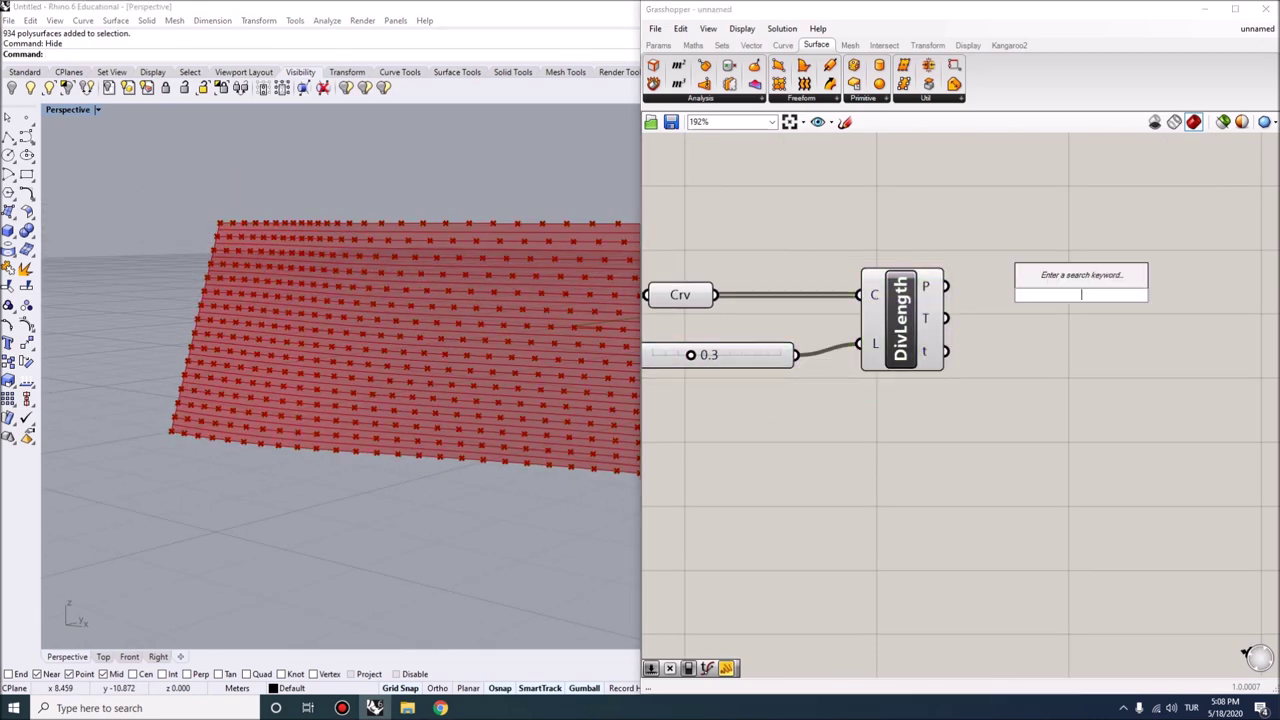
type("xy")
left_click(1060, 308)
left_click_drag(945, 286, 1035, 287)
mouse_move(340, 400)
right_mouse_down()
mouse_move(330, 380)
mouse_move(340, 420)
mouse_move(350, 390)
right_mouse_up()
right_click(1032, 289)
left_click(1050, 311)
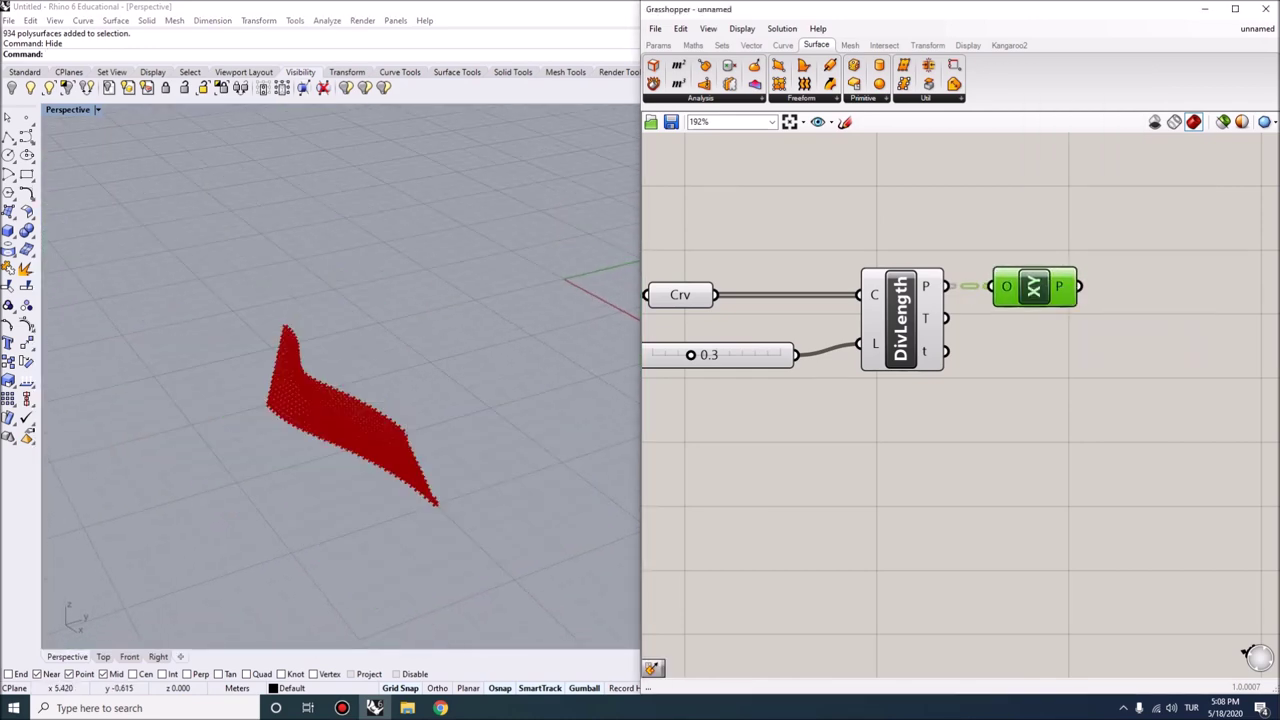
right_click_drag(1060, 430, 949, 430)
- Add Align Plane using the XY planes and the curve tangents as direction, preview off
double_click(1043, 280)
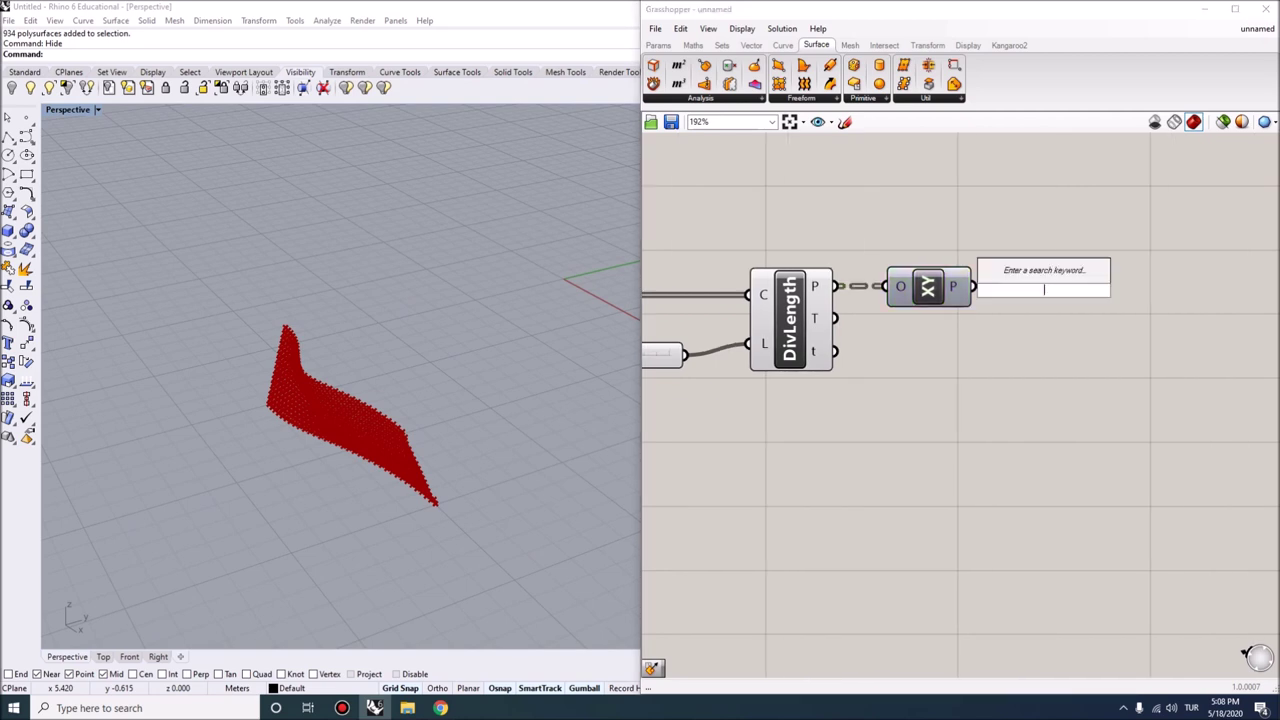
type("alig")
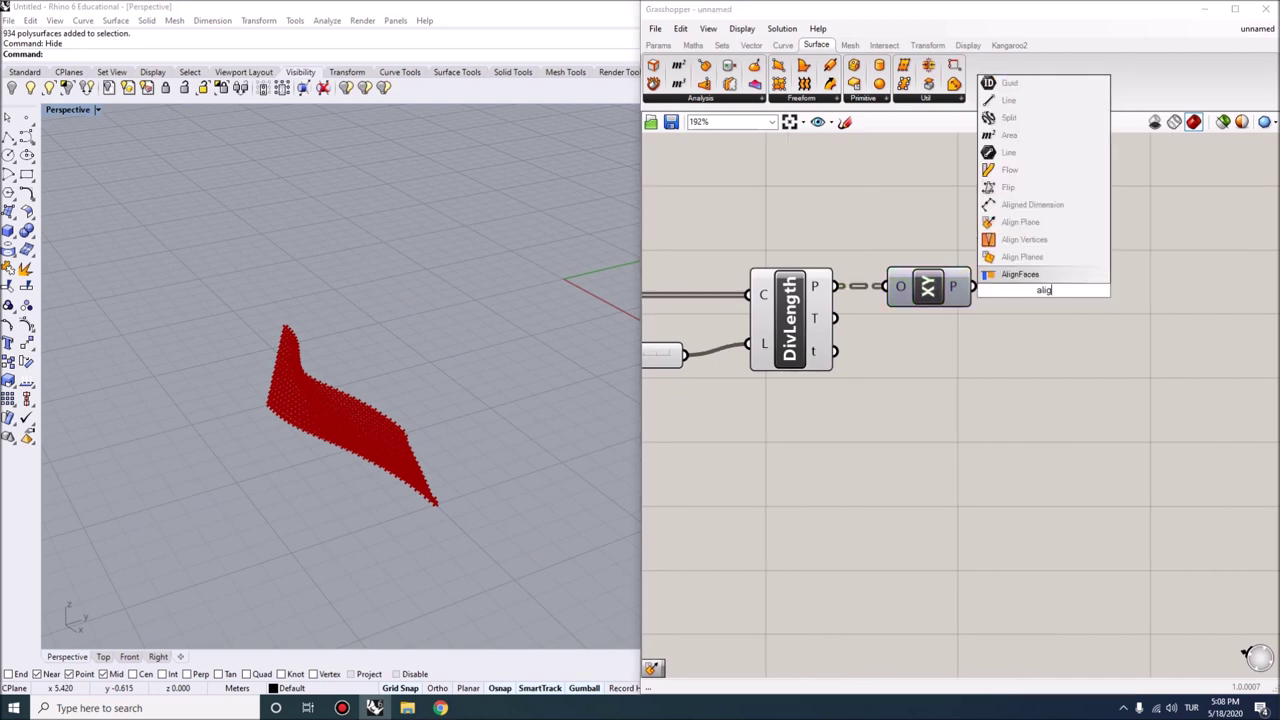
type("n")
key("Return")
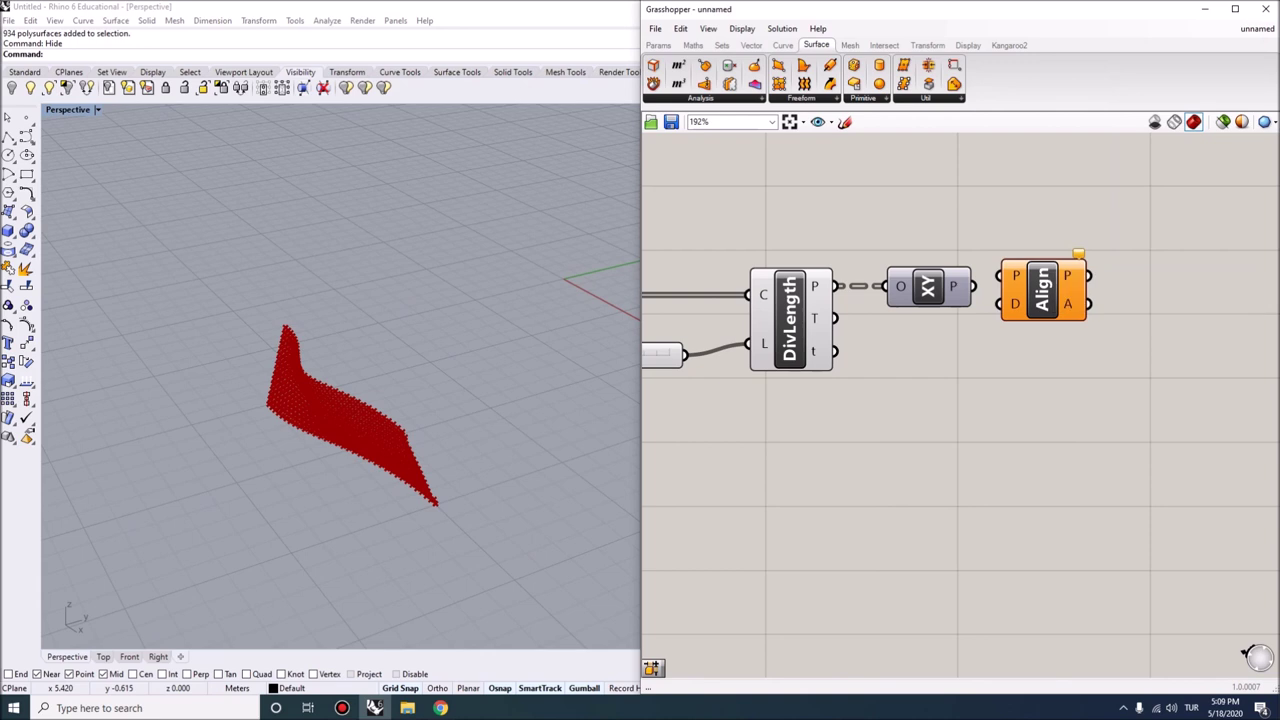
left_click_drag(1043, 290, 1074, 300)
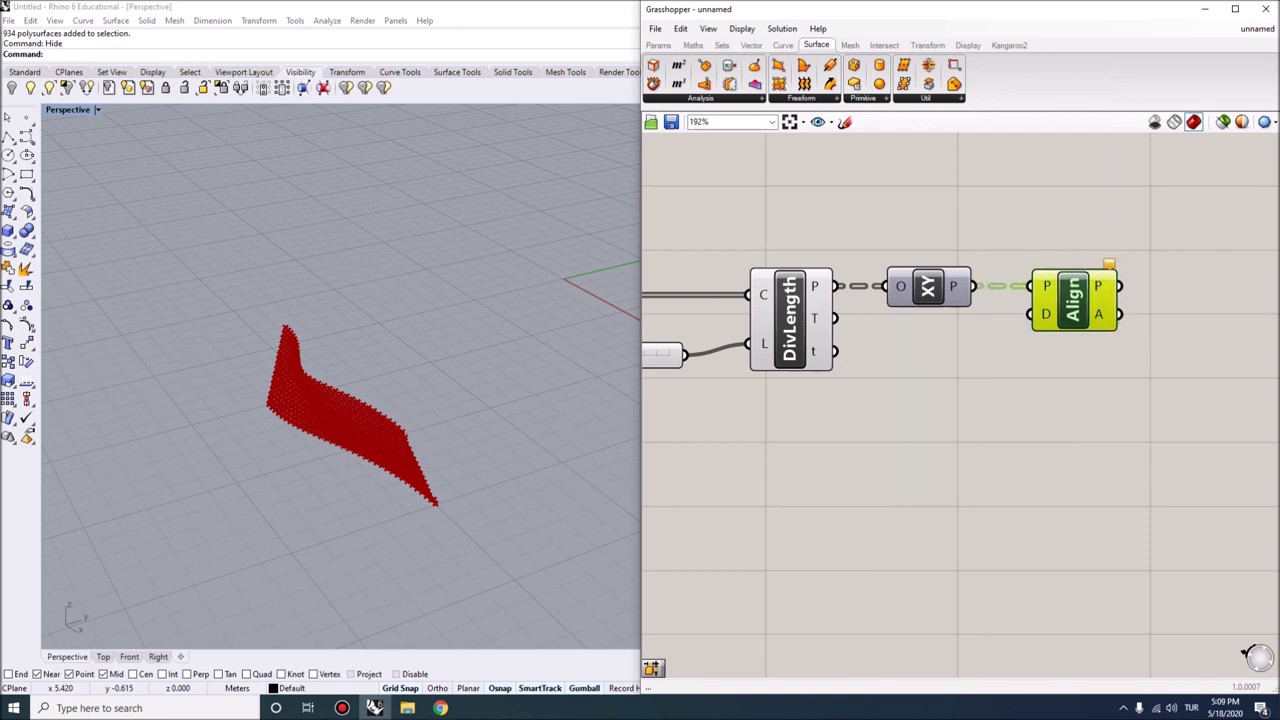
left_click_drag(834, 318, 1035, 314)
left_click(950, 450)
right_click_drag(400, 450, 341, 368)
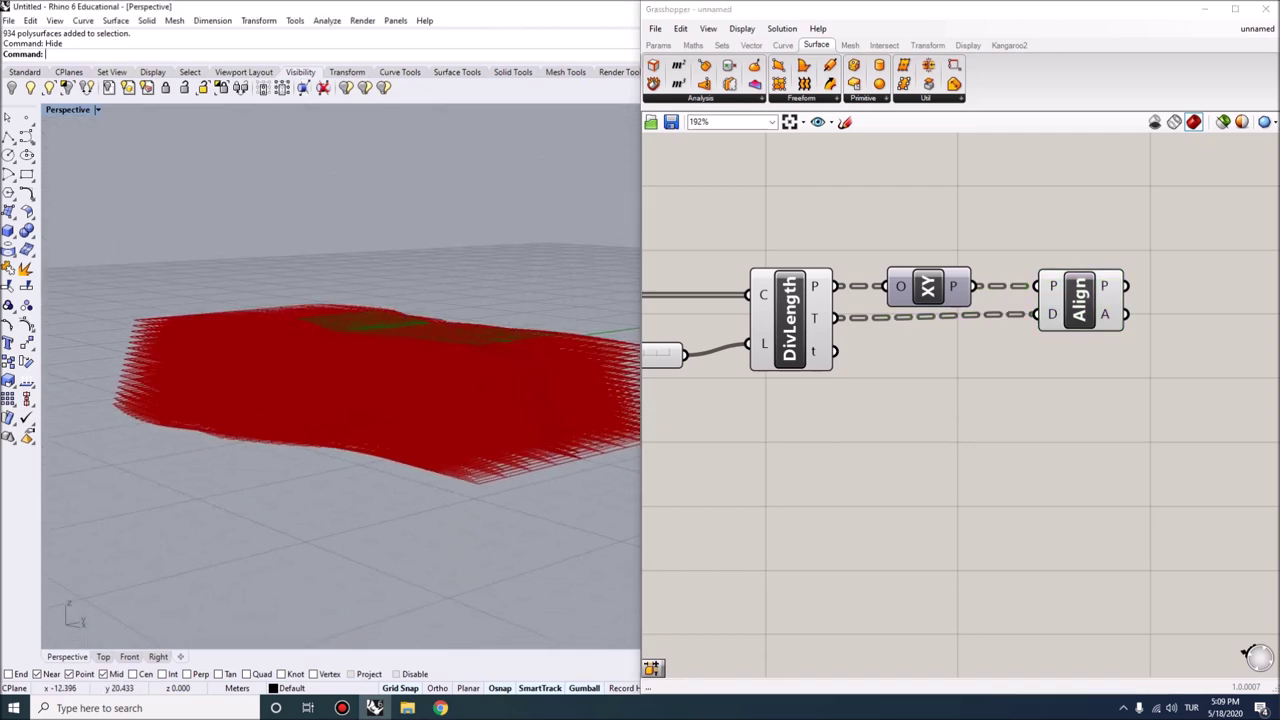
left_click(1080, 302)
right_click(1086, 303)
left_click(1120, 326)
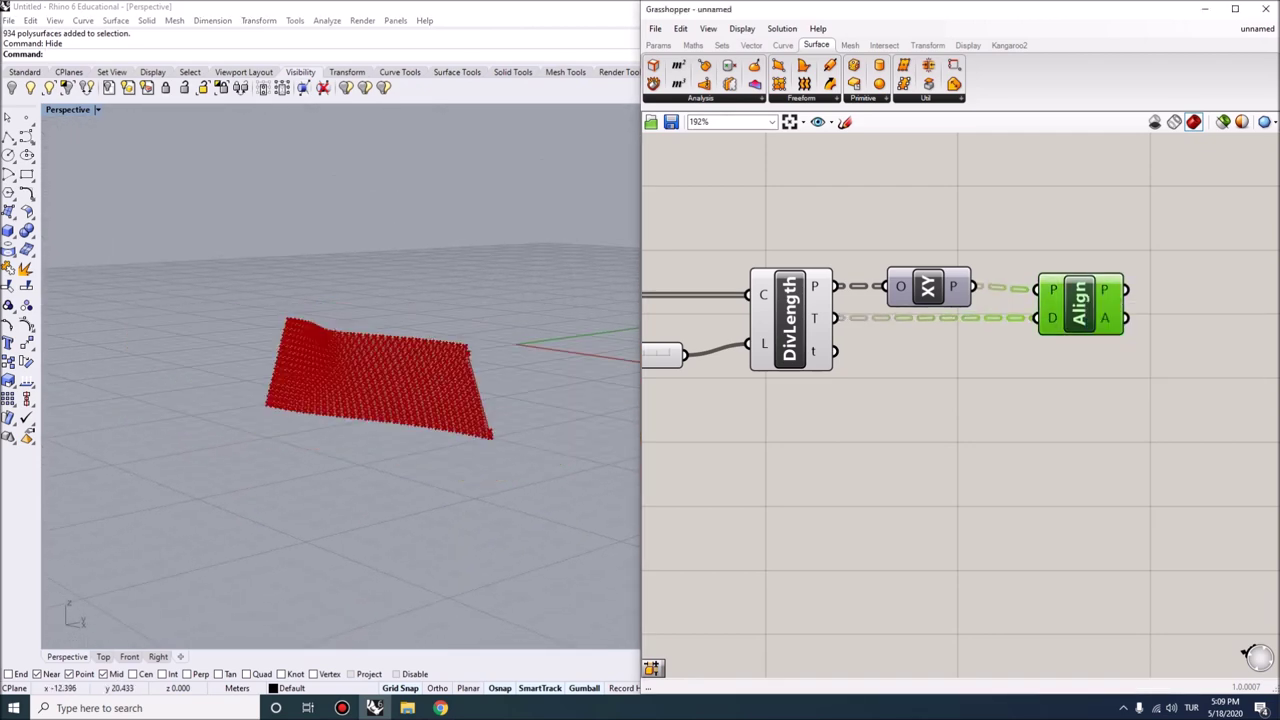
scroll(430, 390, "up", 5)
scroll(430, 400, "up", 4)
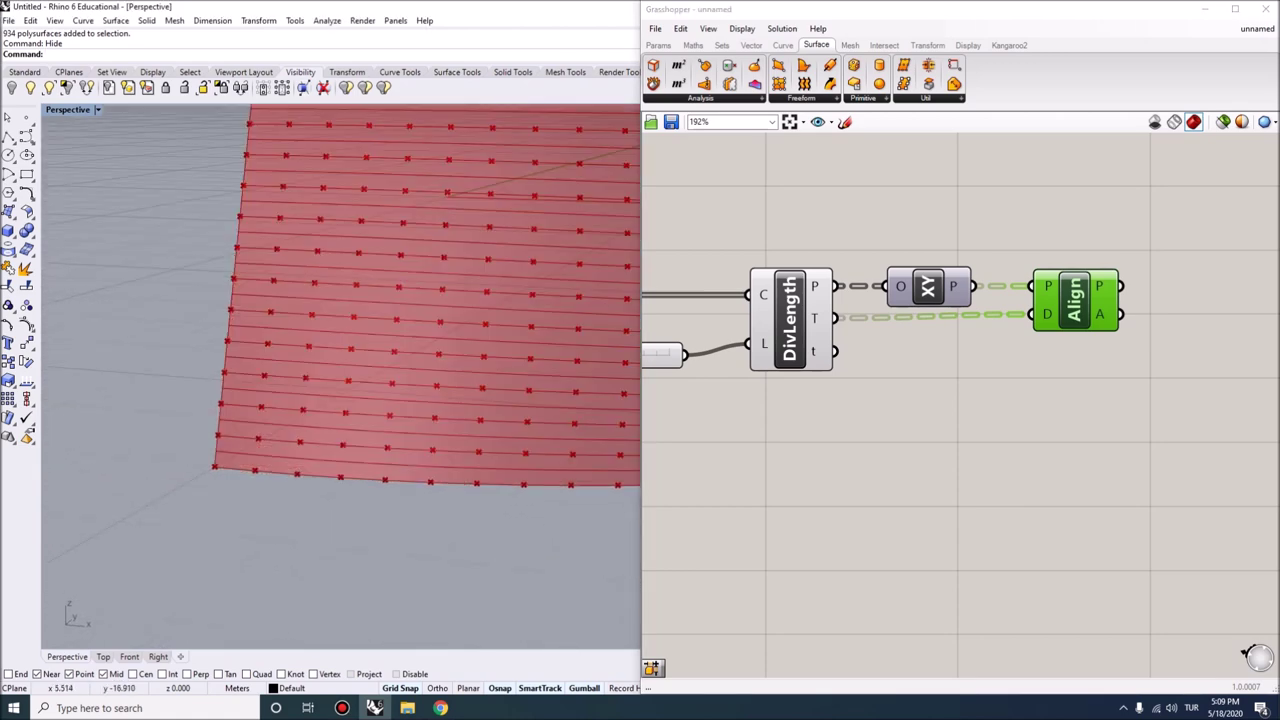
scroll(340, 380, "down", 5)
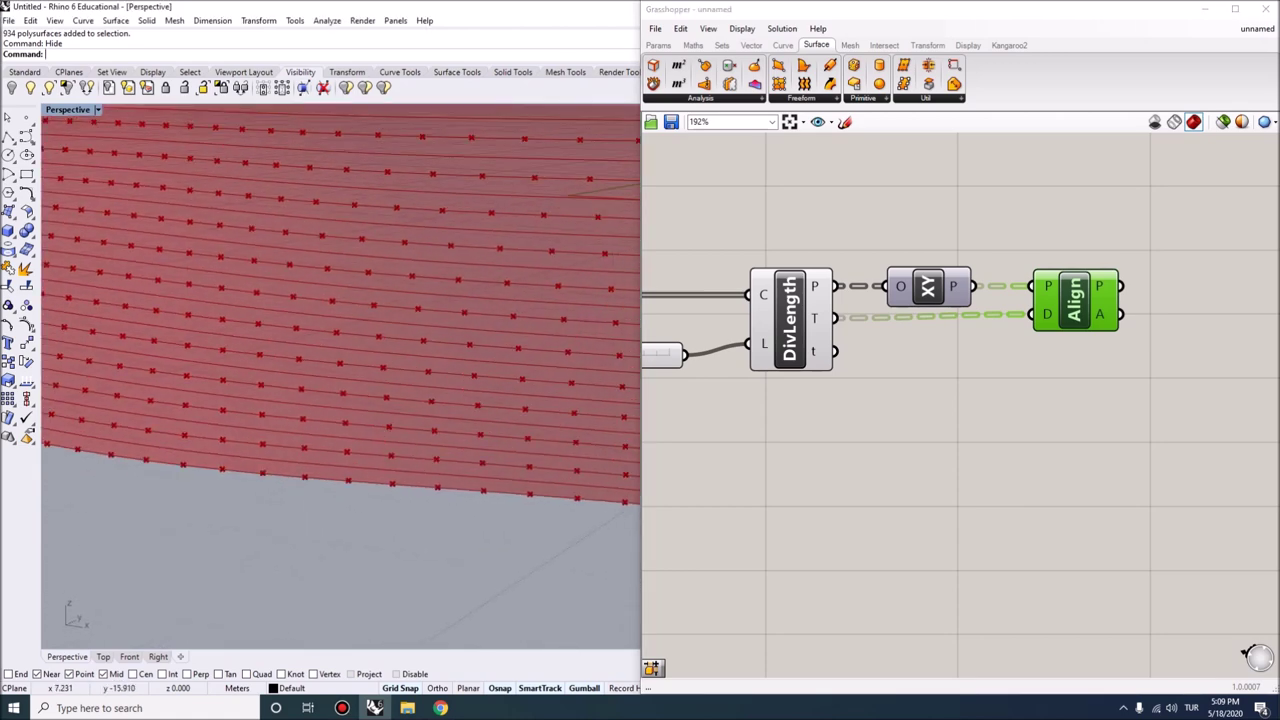
scroll(1253, 398, "down", 3)
- Add a new Curve parameter fed by Dispatch output B
scroll(748, 376, "up", 1)
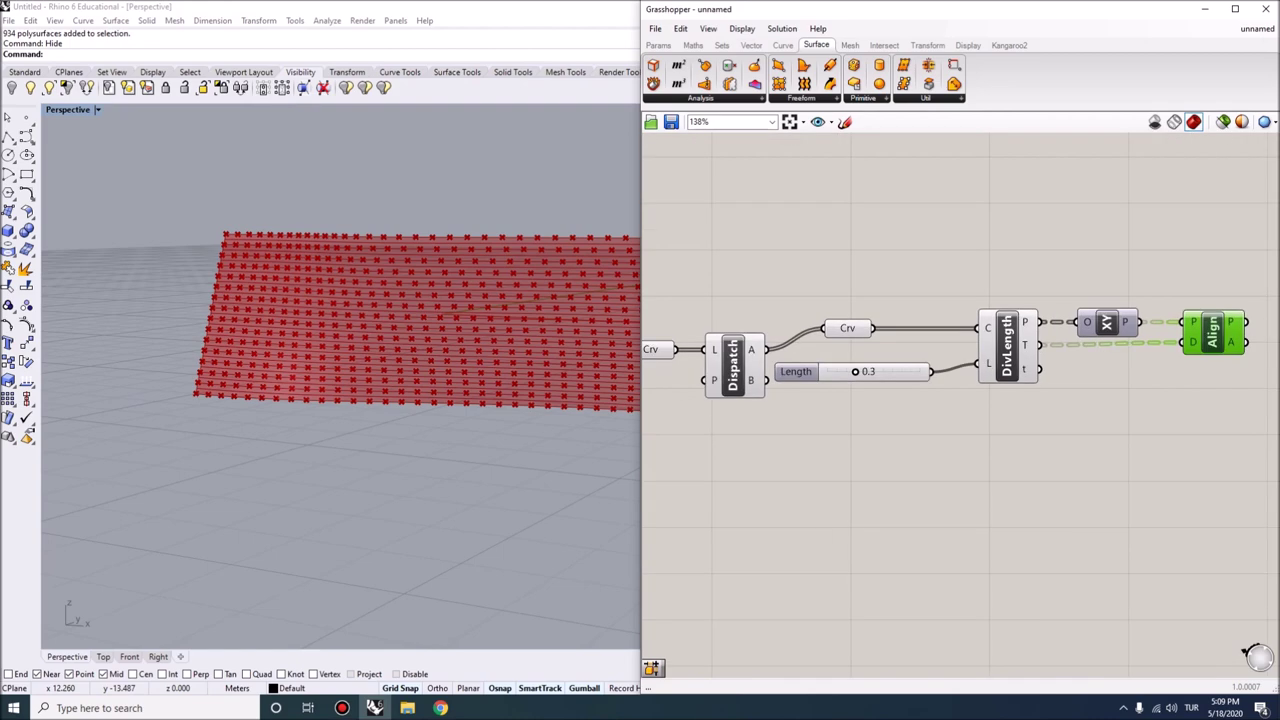
left_click(832, 335)
double_click(819, 255)
type("curve")
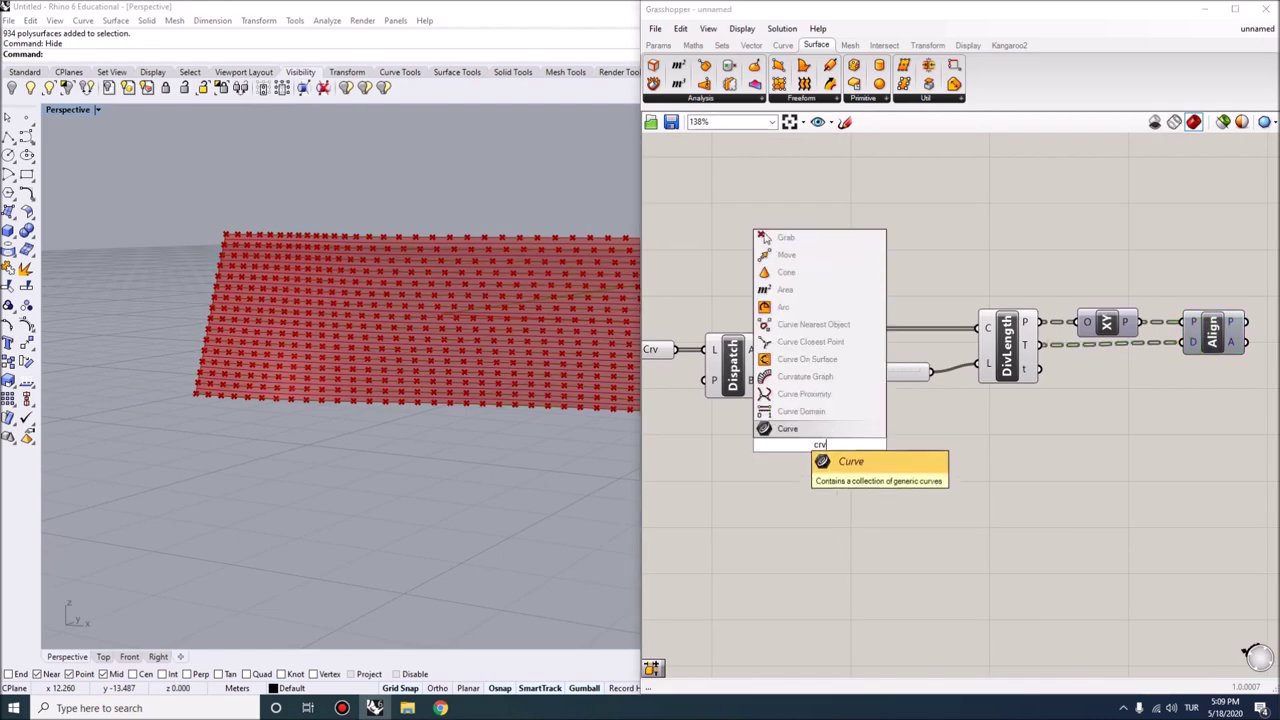
left_click(829, 457)
left_click_drag(766, 380, 822, 443)
scroll(172, 374, "up", 5)
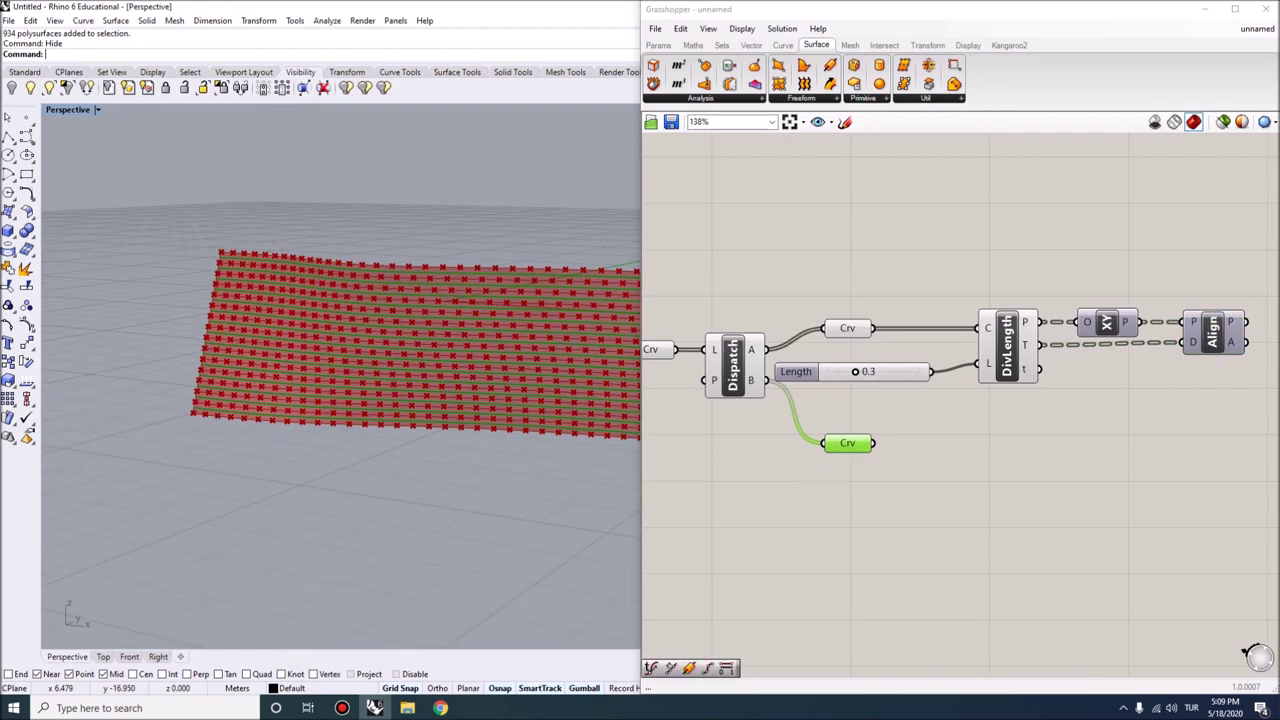
scroll(383, 460, "up", 3)
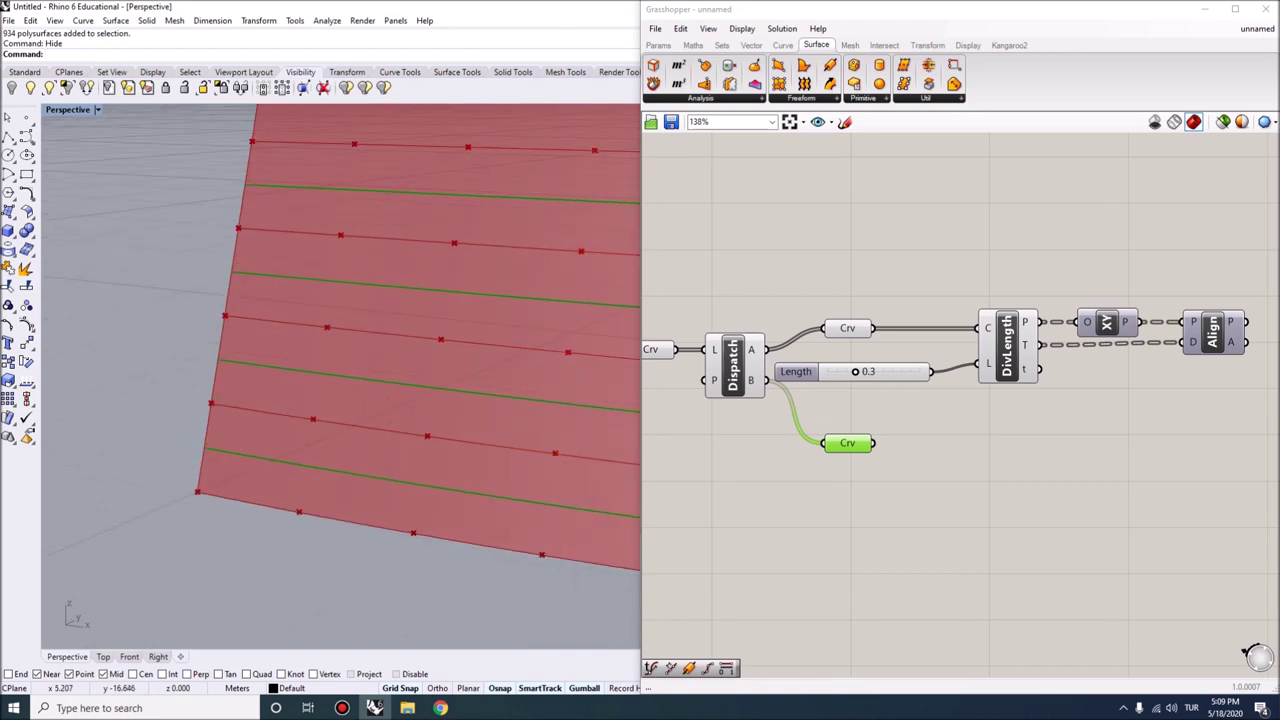
right_click_drag(383, 460, 433, 397, "shift")
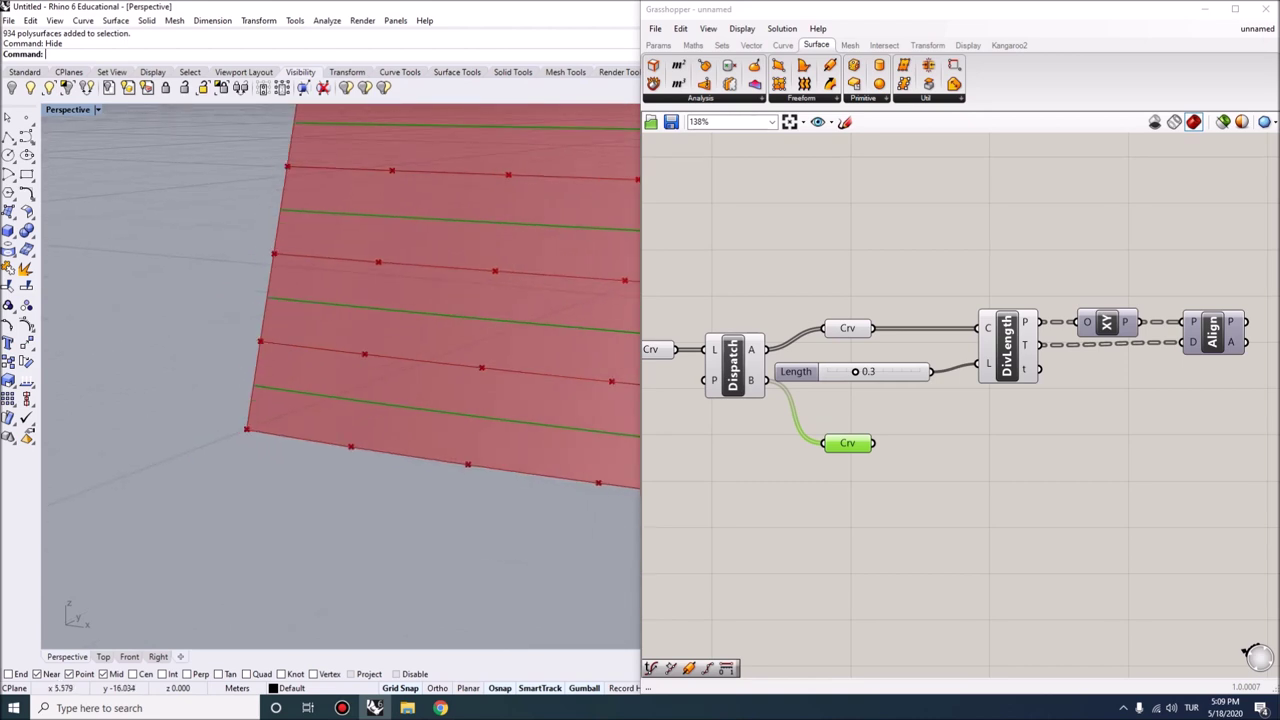
- Copy the 0.3 Length slider and Divide Length below, feeding the copy the new curves
right_click_drag(1000, 480, 902, 479)
left_click_drag(945, 336, 730, 507)
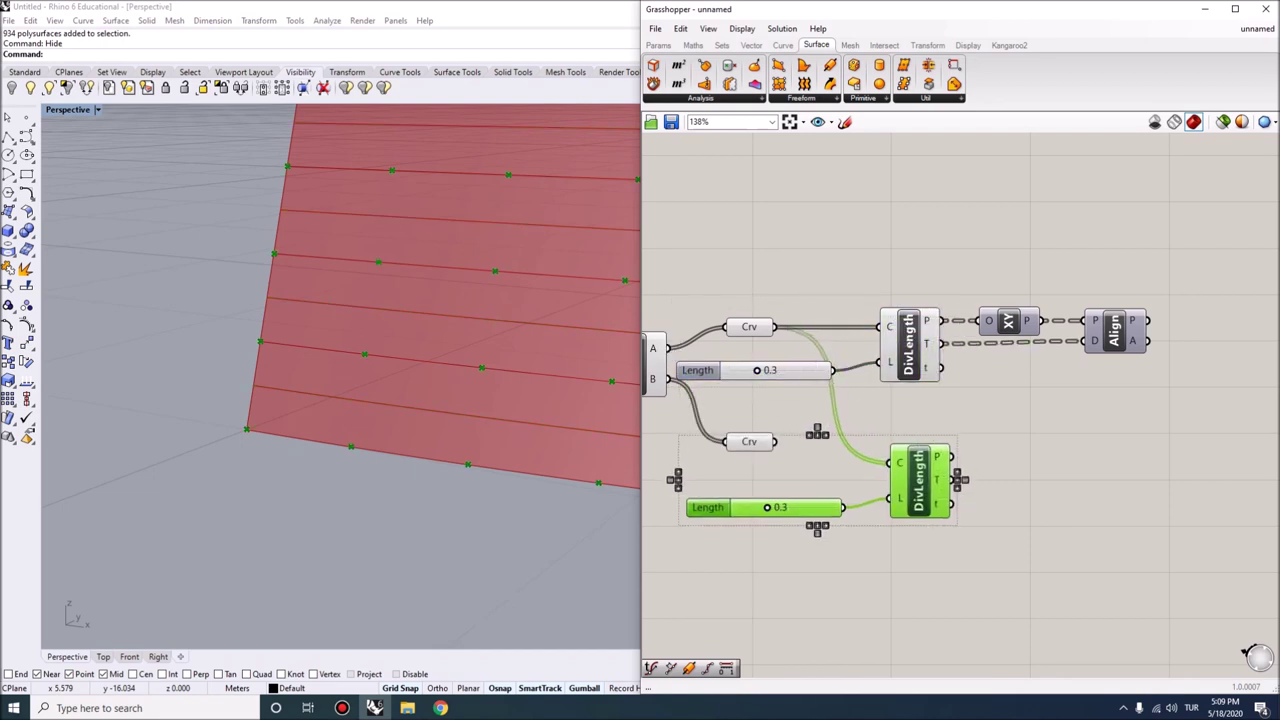
left_click(800, 580)
left_click_drag(775, 441, 888, 462)
left_click(918, 482)
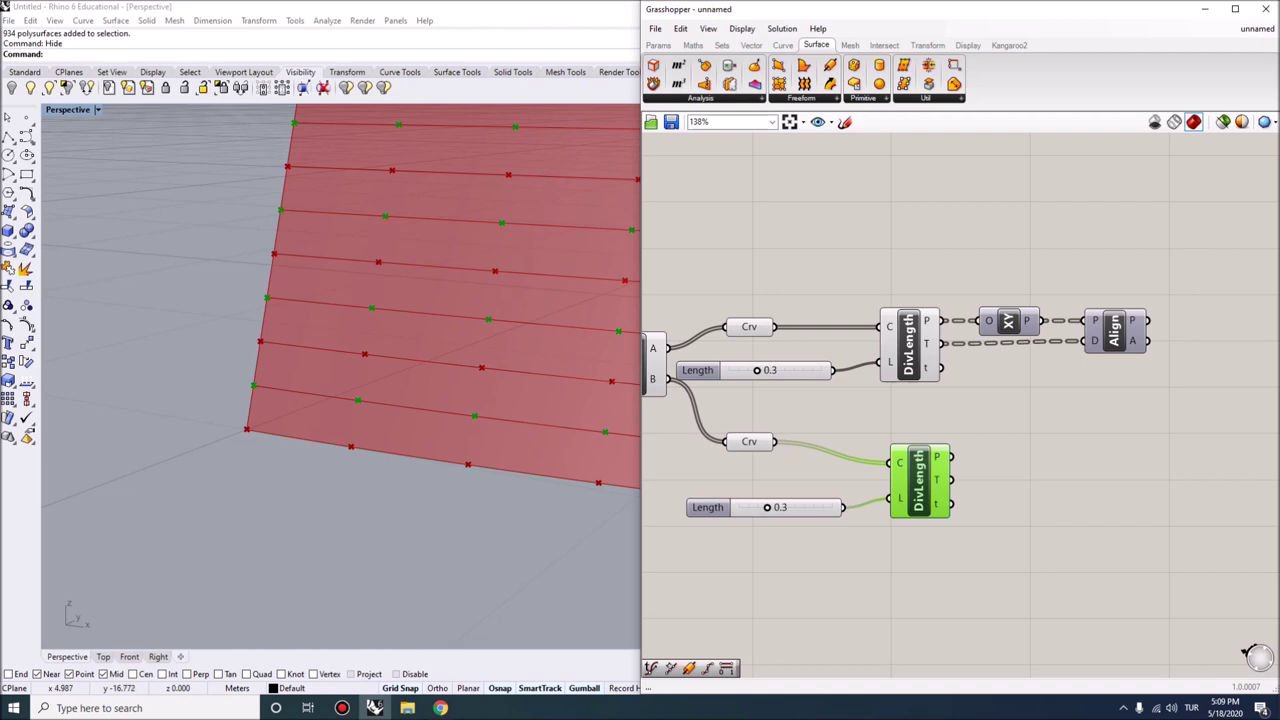
key("Delete")
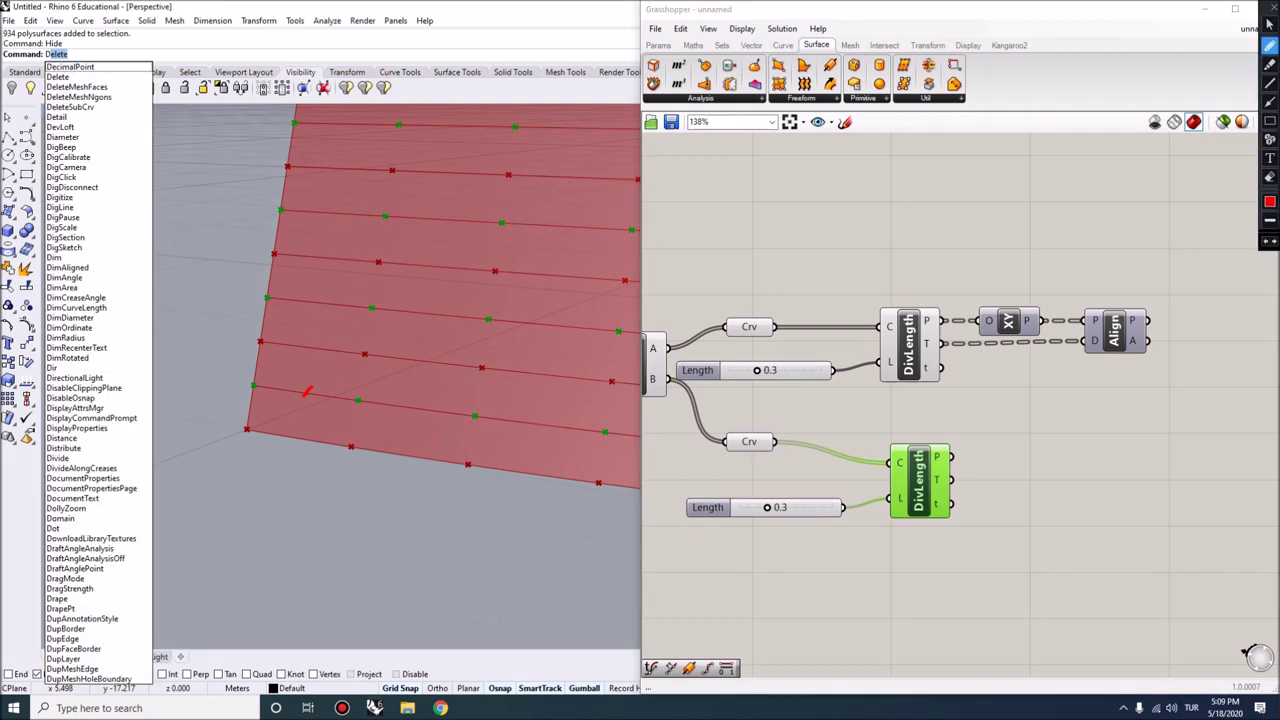
key("Escape")
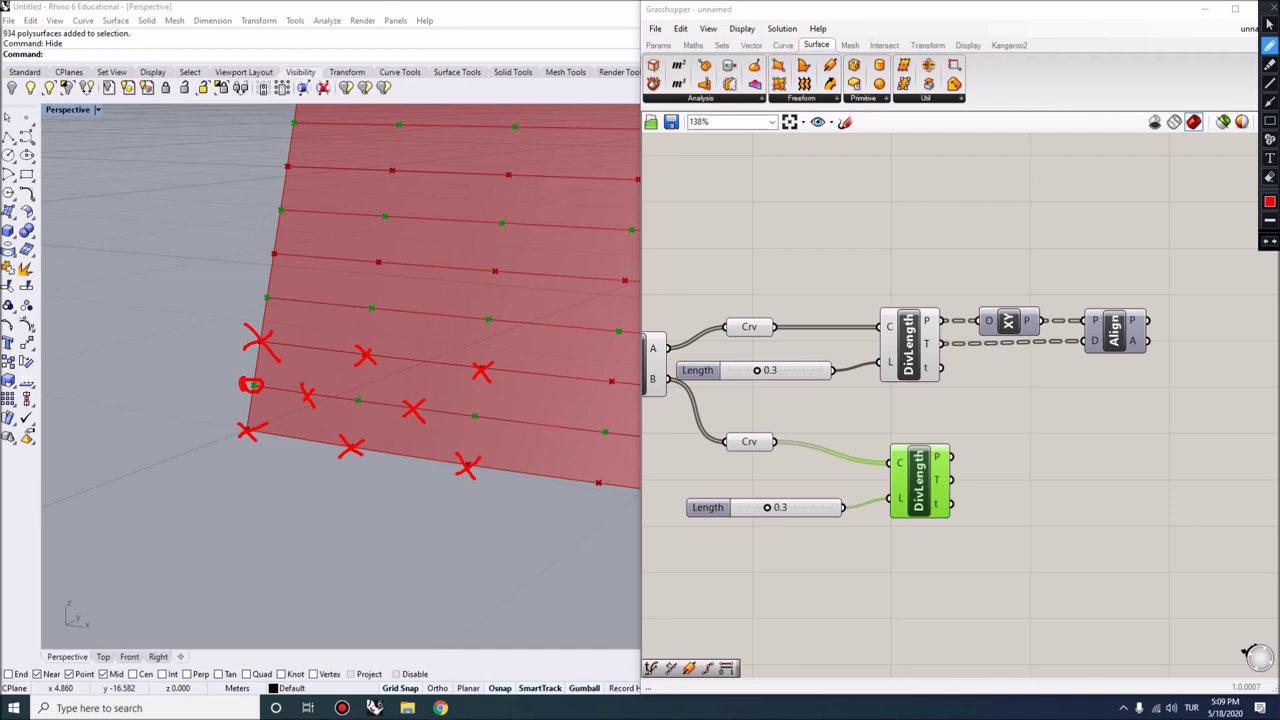
left_click_drag(358, 393, 357, 406)
left_click(375, 707)
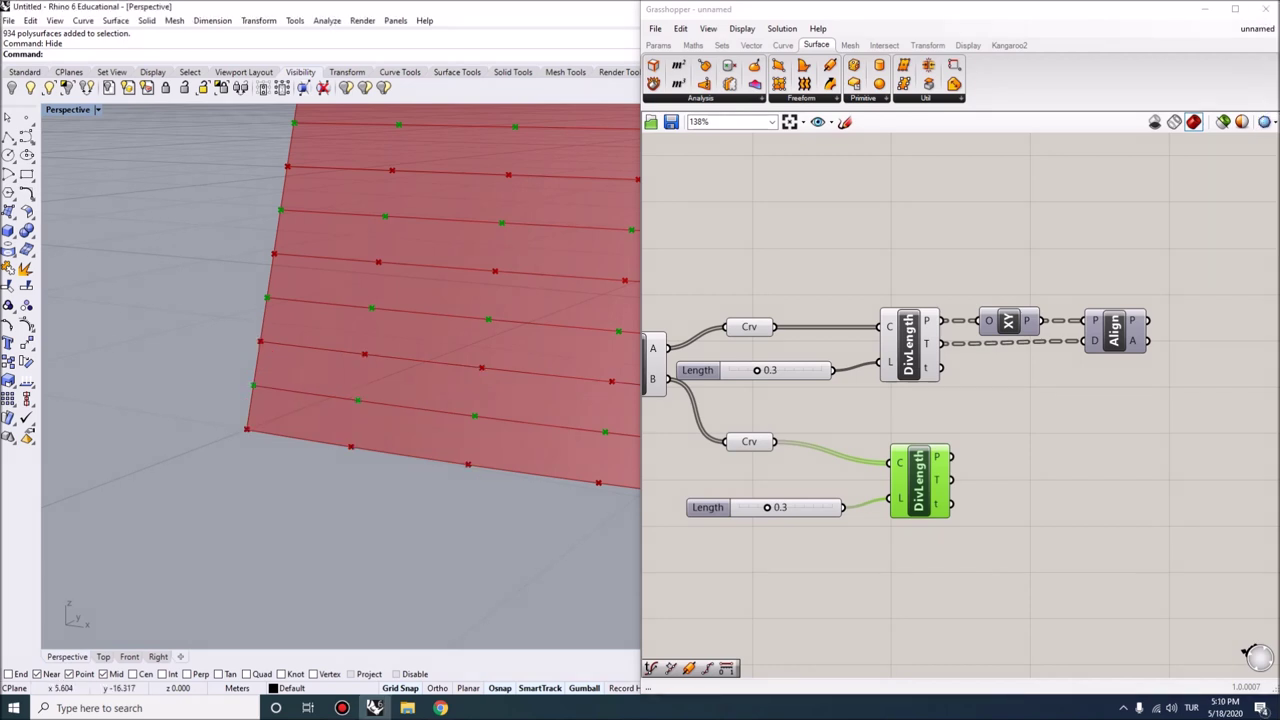
- Add a Panel listing the lower divider's parameter values, enlarged to show 0 to 14
scroll(1062, 504, "up", 3)
right_click_drag(889, 509, 905, 425)
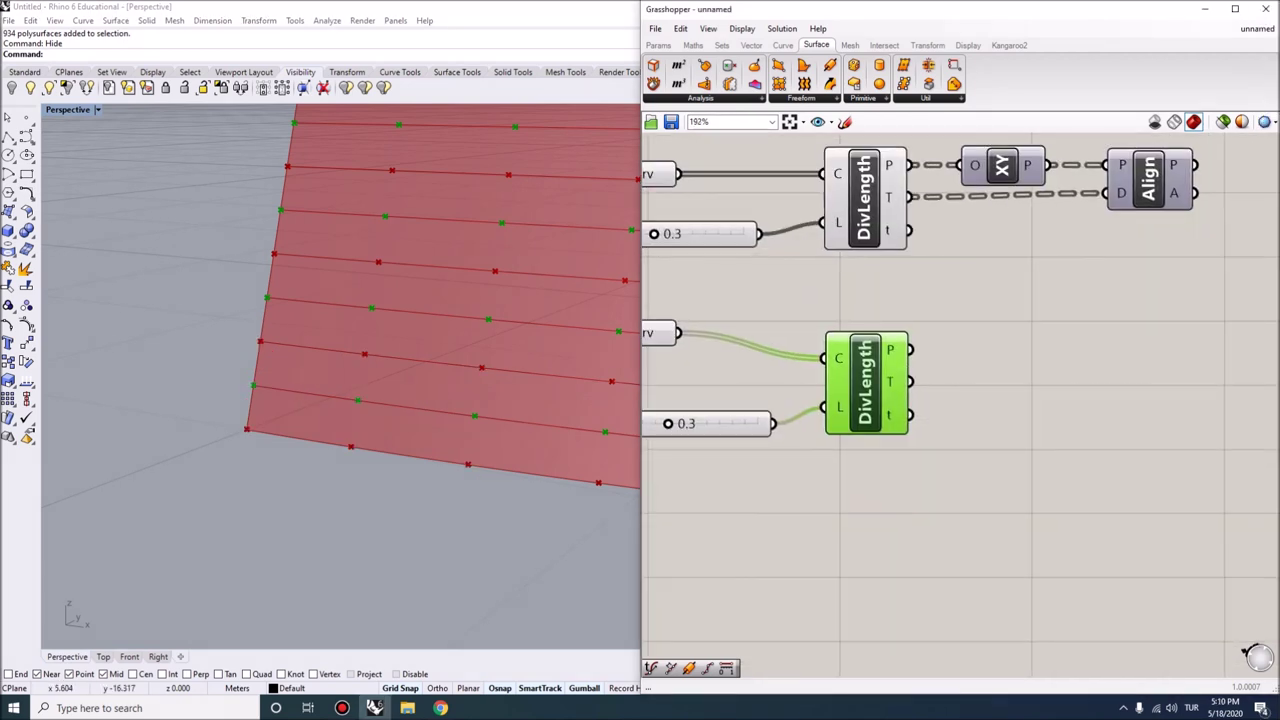
mouse_move(908, 415)
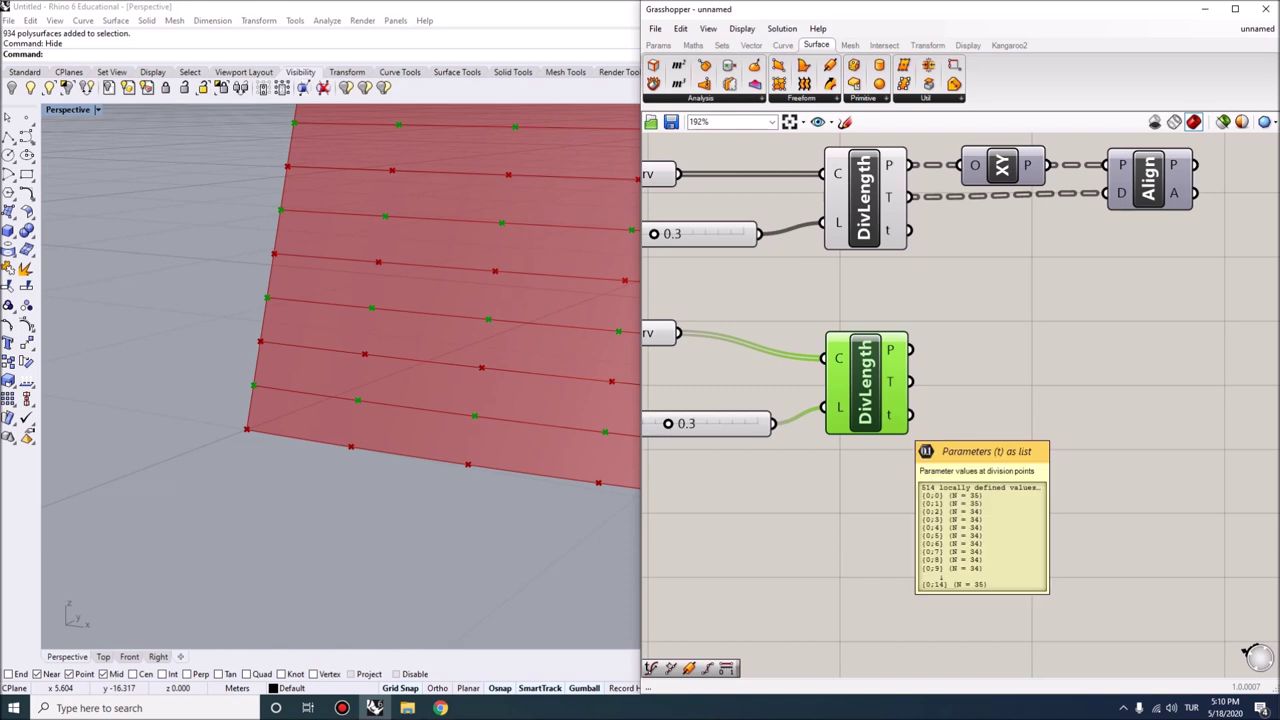
right_click_drag(960, 430, 968, 401)
double_click(970, 400)
type("panel")
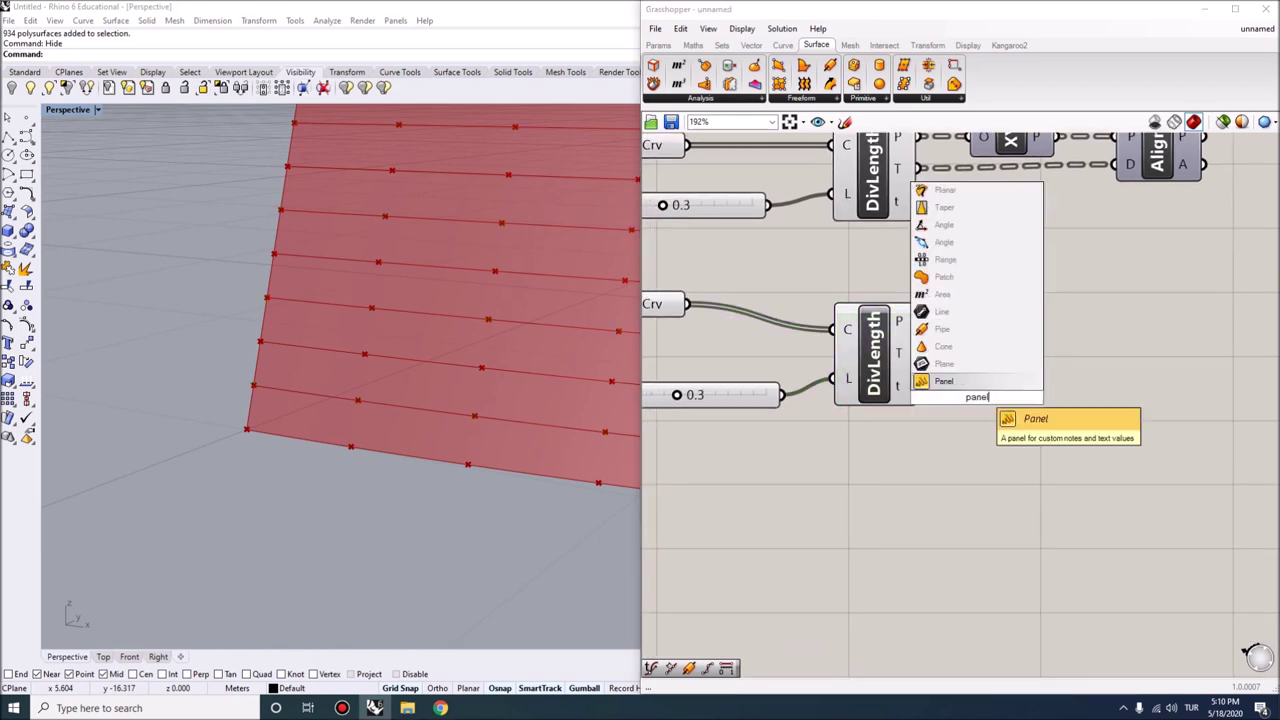
key("Return")
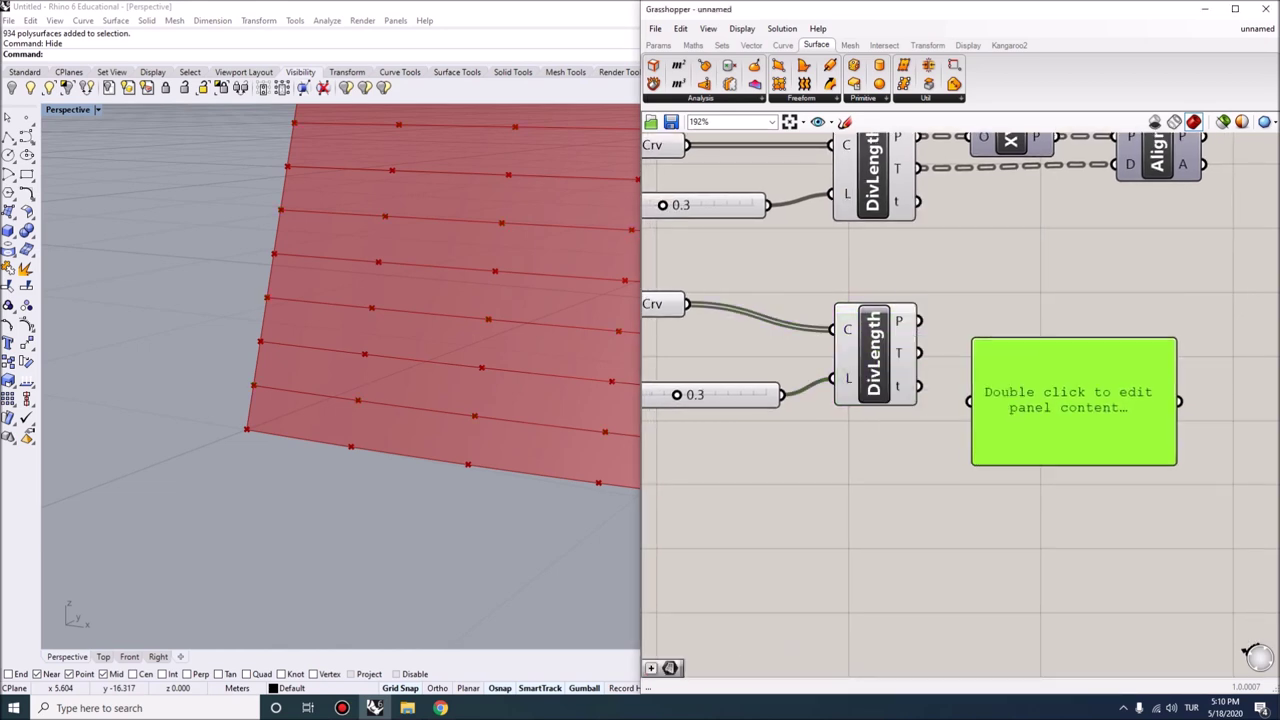
left_click_drag(910, 385, 967, 399)
scroll(968, 398, "down", 2)
right_click_drag(968, 398, 966, 361)
left_click_drag(1040, 405, 1040, 560)
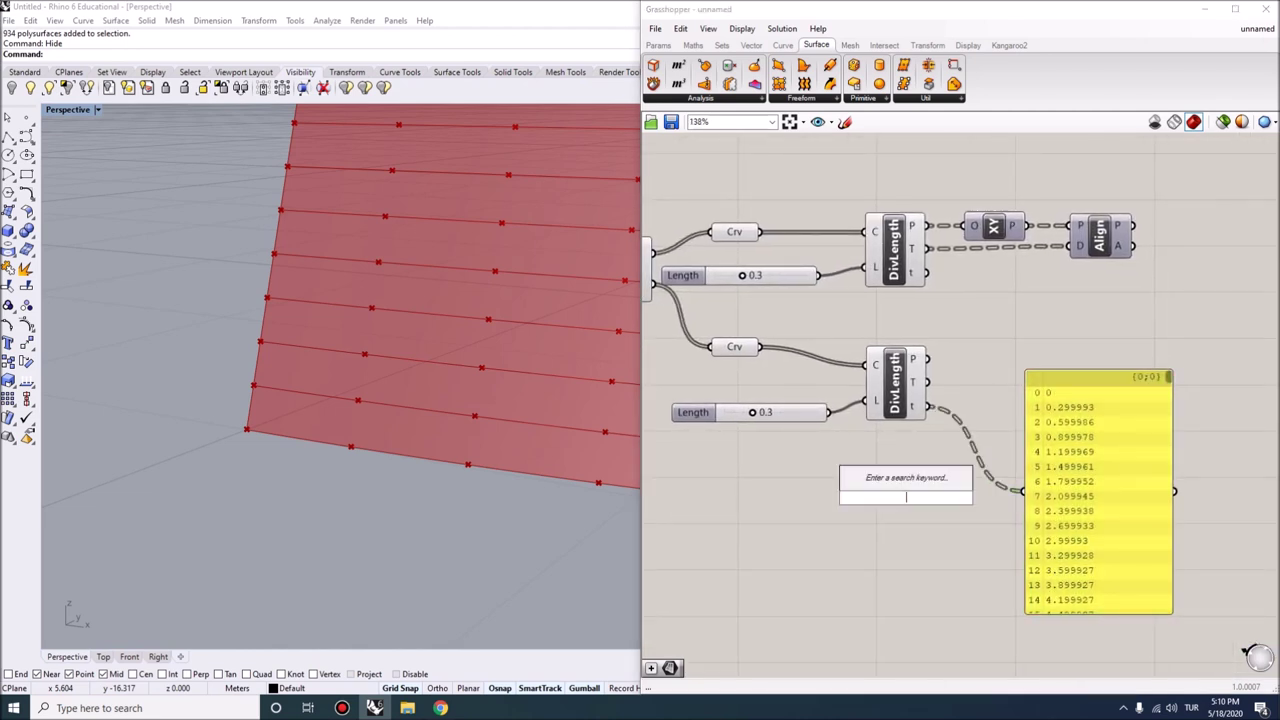
- Insert an Addition before the Panel, with a 0.15 slider on input B
type("add")
key("Return")
left_click_drag(900, 495, 988, 443)
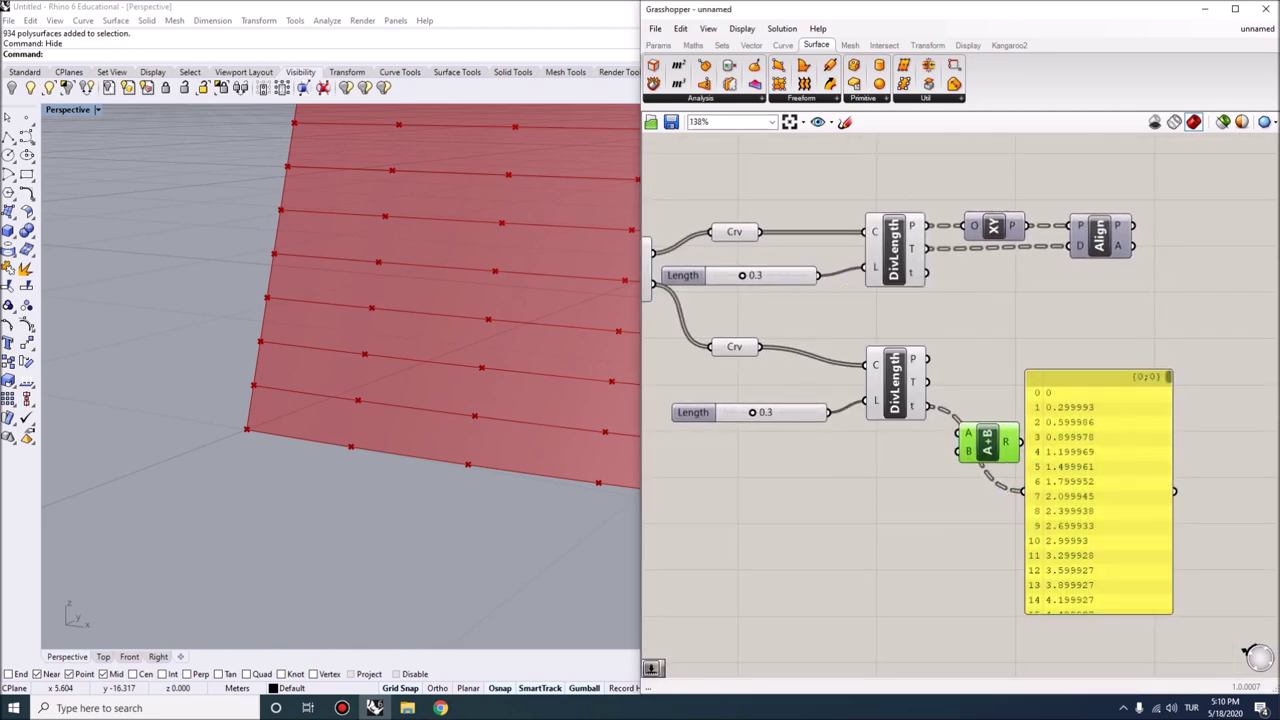
double_click(855, 475)
type("0.15")
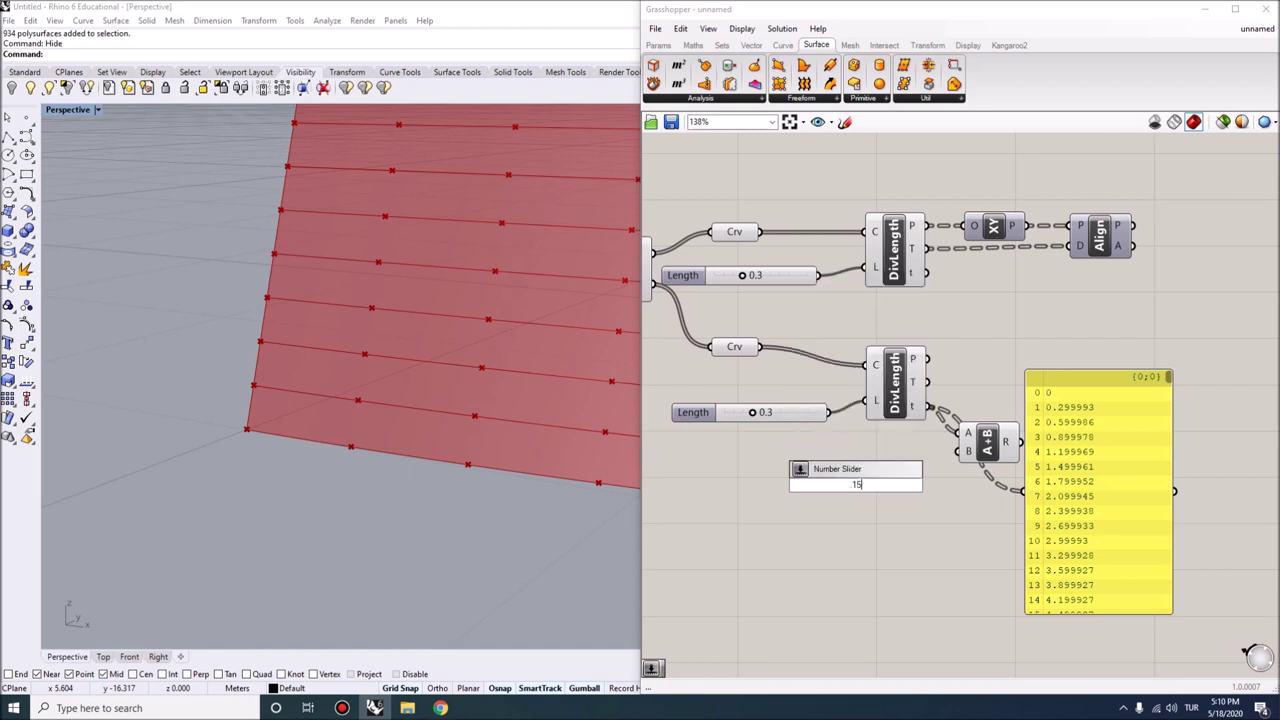
key("Return")
left_click_drag(932, 484, 960, 450)
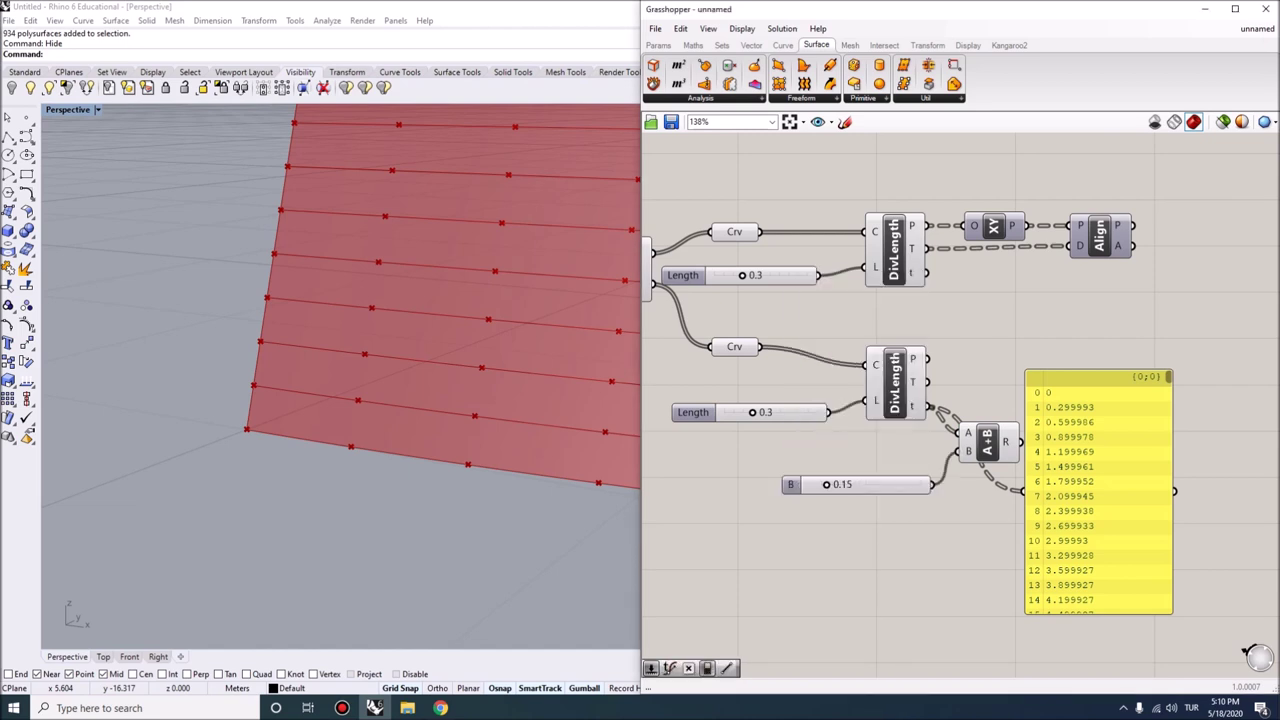
right_click_drag(960, 450, 892, 443)
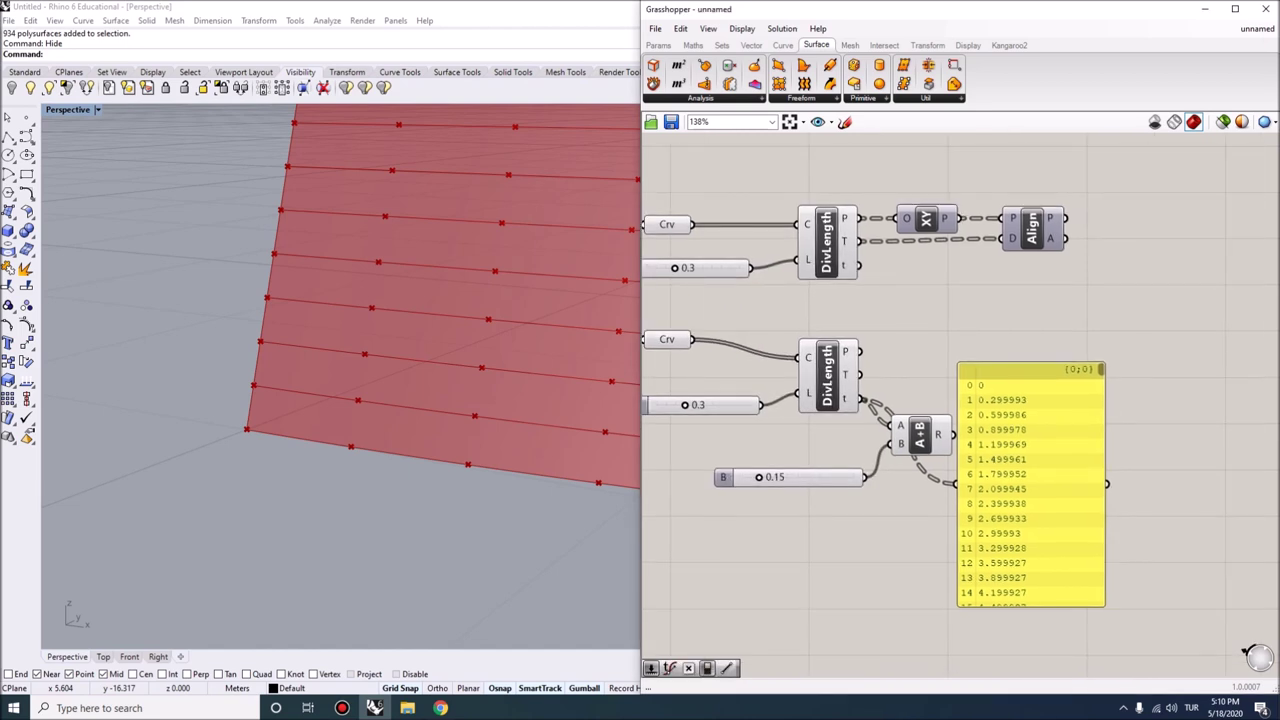
- Delete the yellow value panel and reposition the addition component
left_click_drag(1030, 370, 1082, 341)
key("Delete")
left_click_drag(922, 435, 940, 426)
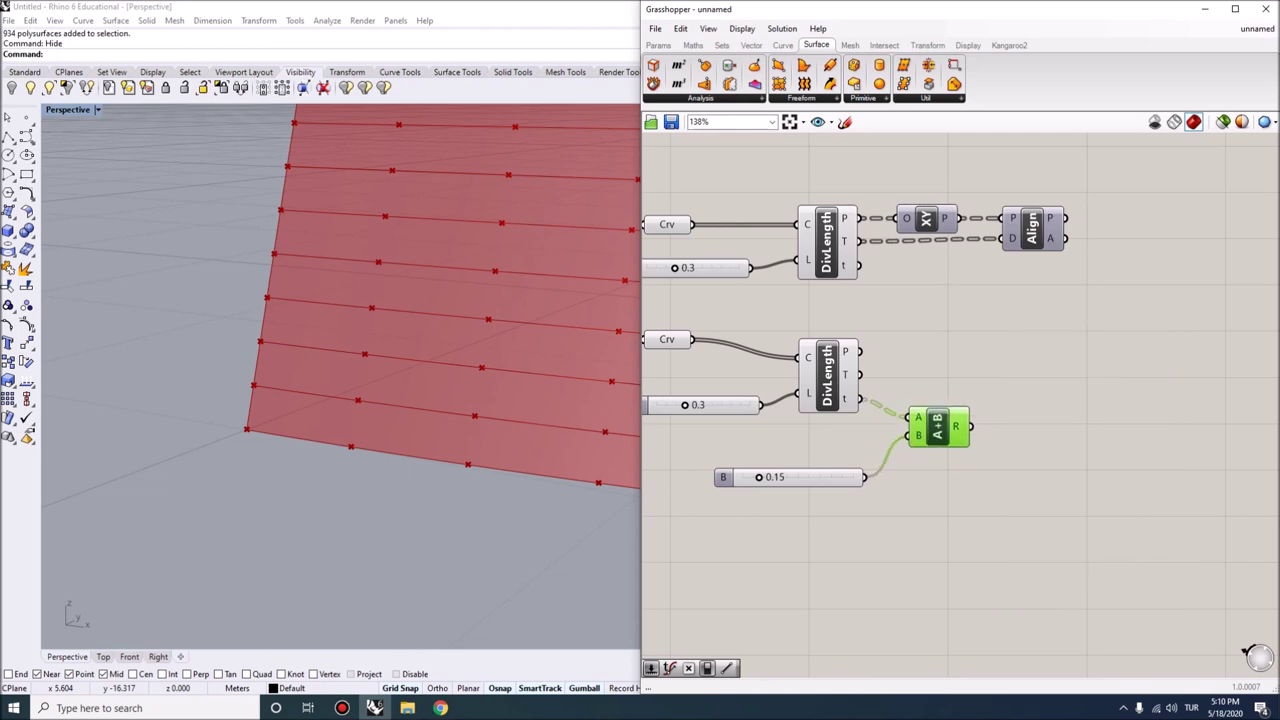
- Add an Evaluate Curve component fed by the lower curves and the shifted A+B parameters
double_click(1003, 362)
type("eval")
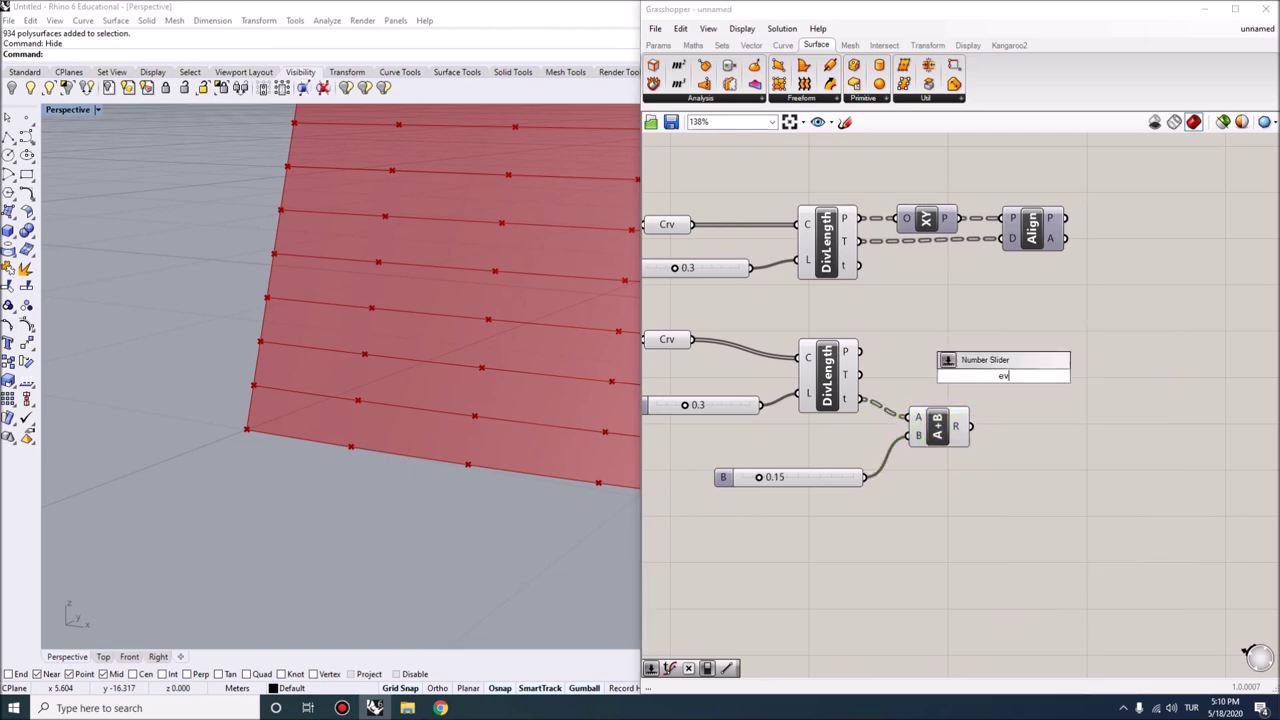
key("Up")
key("Return")
left_click_drag(1012, 366, 1023, 355)
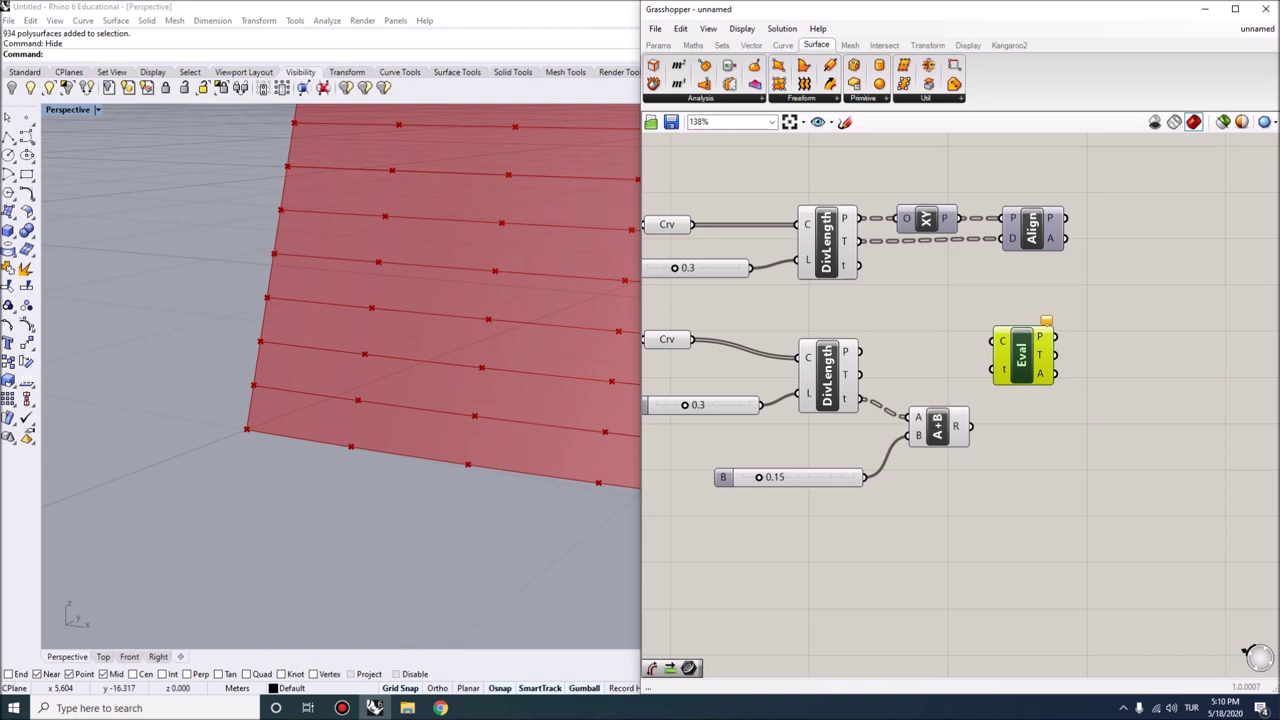
left_click_drag(969, 426, 990, 371)
left_click_drag(697, 339, 1033, 352)
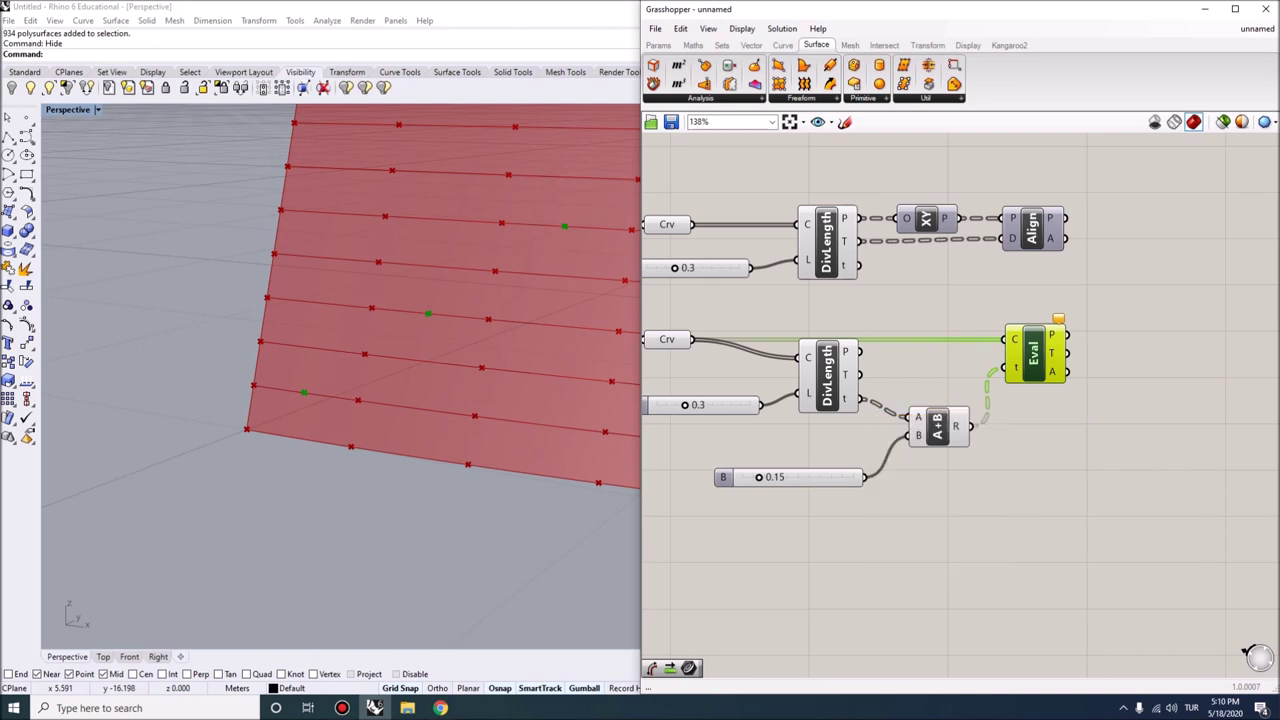
right_click(1012, 340)
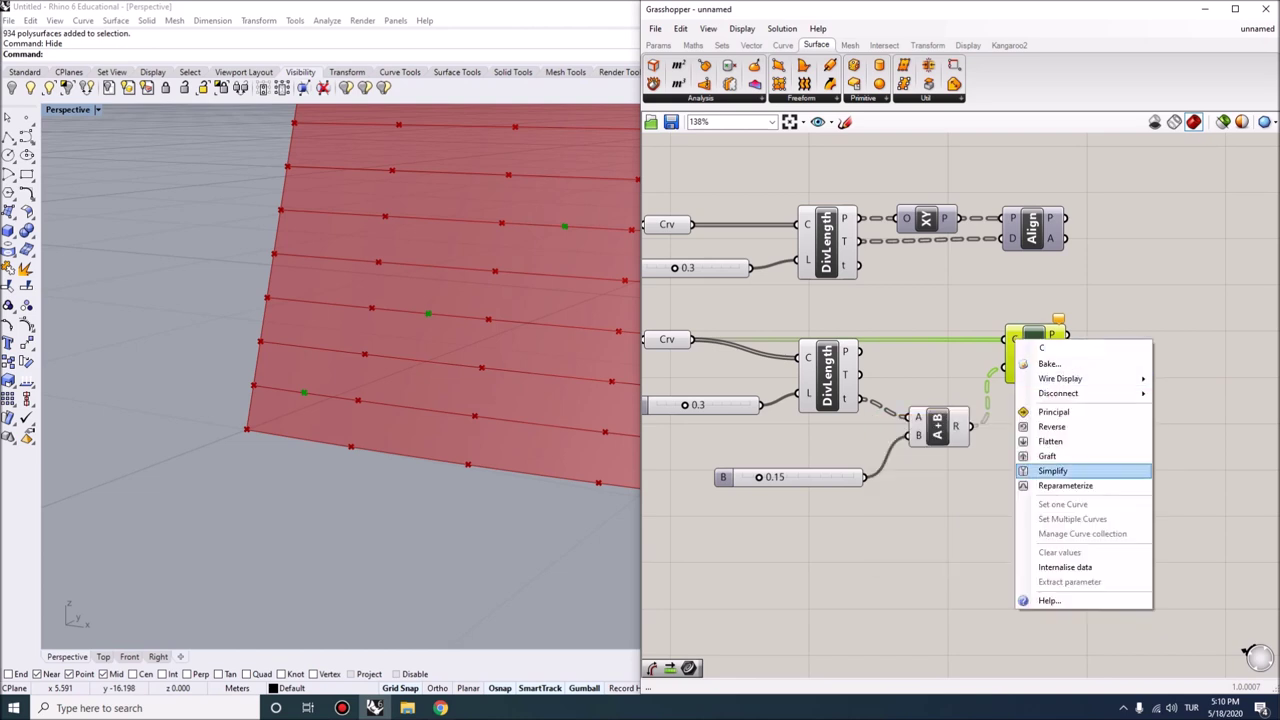
- Graft Evaluate Curve's curve input so every surface row gets its own offset points
left_click(1045, 457)
left_click_drag(1032, 352, 1057, 362)
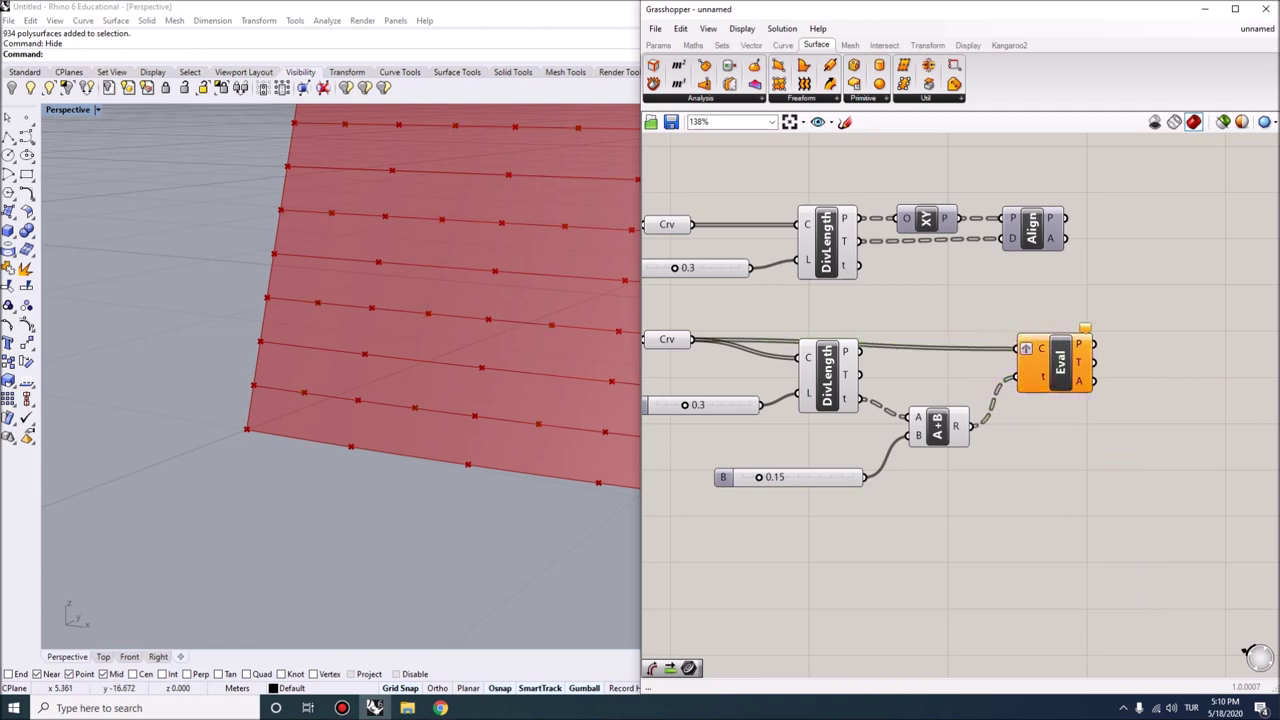
right_click_drag(330, 300, 220, 283)
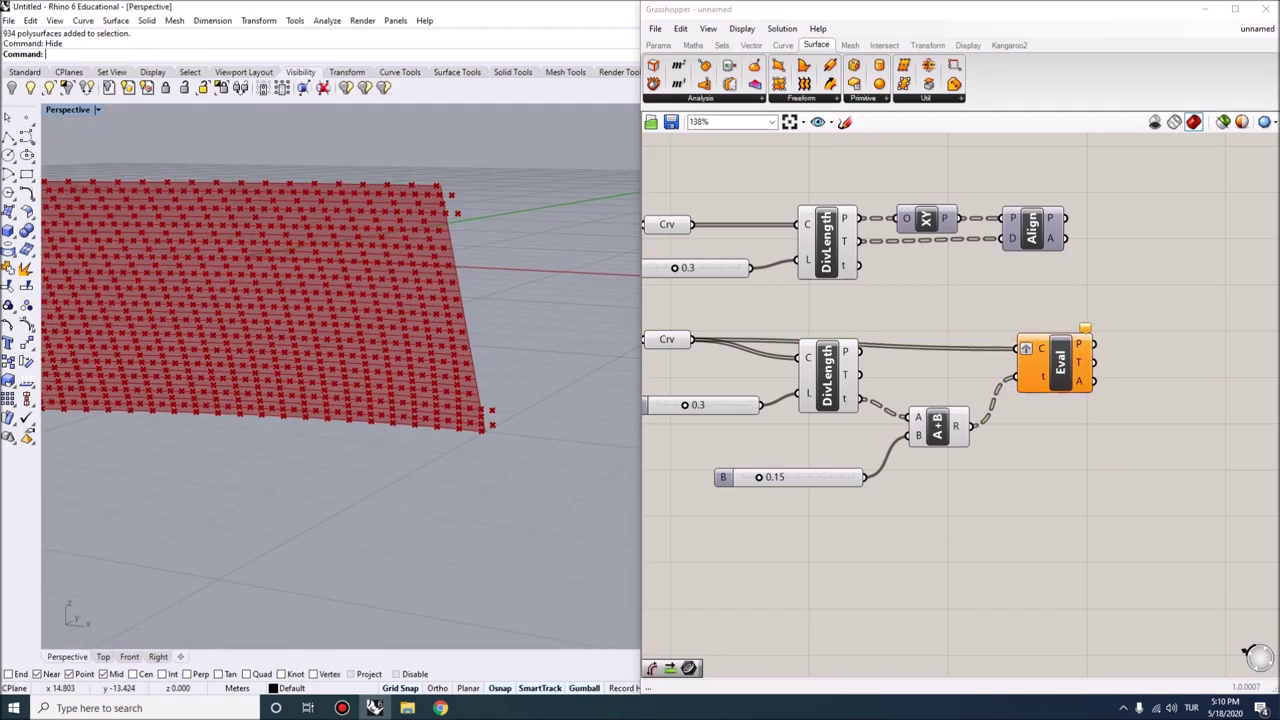
scroll(340, 390, "up", 3)
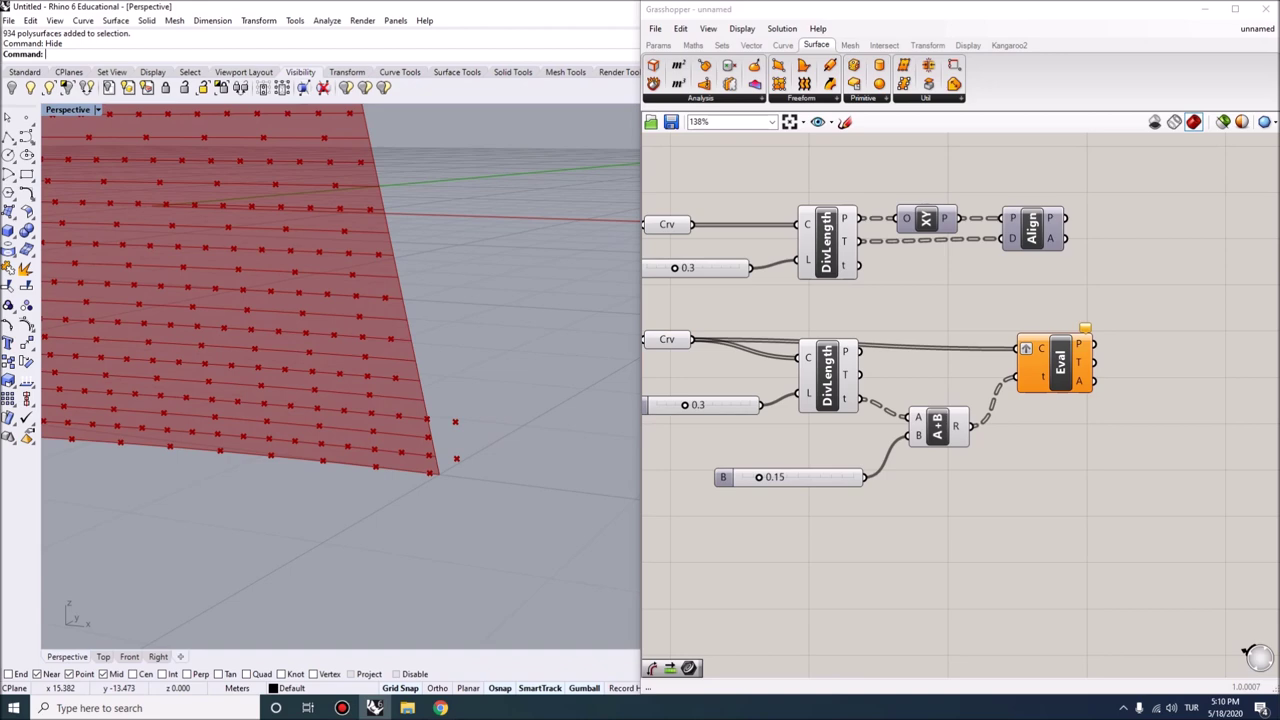
left_click(1058, 362)
scroll(340, 290, "down", 3)
right_click_drag(340, 290, 310, 310)
scroll(340, 380, "up", 4)
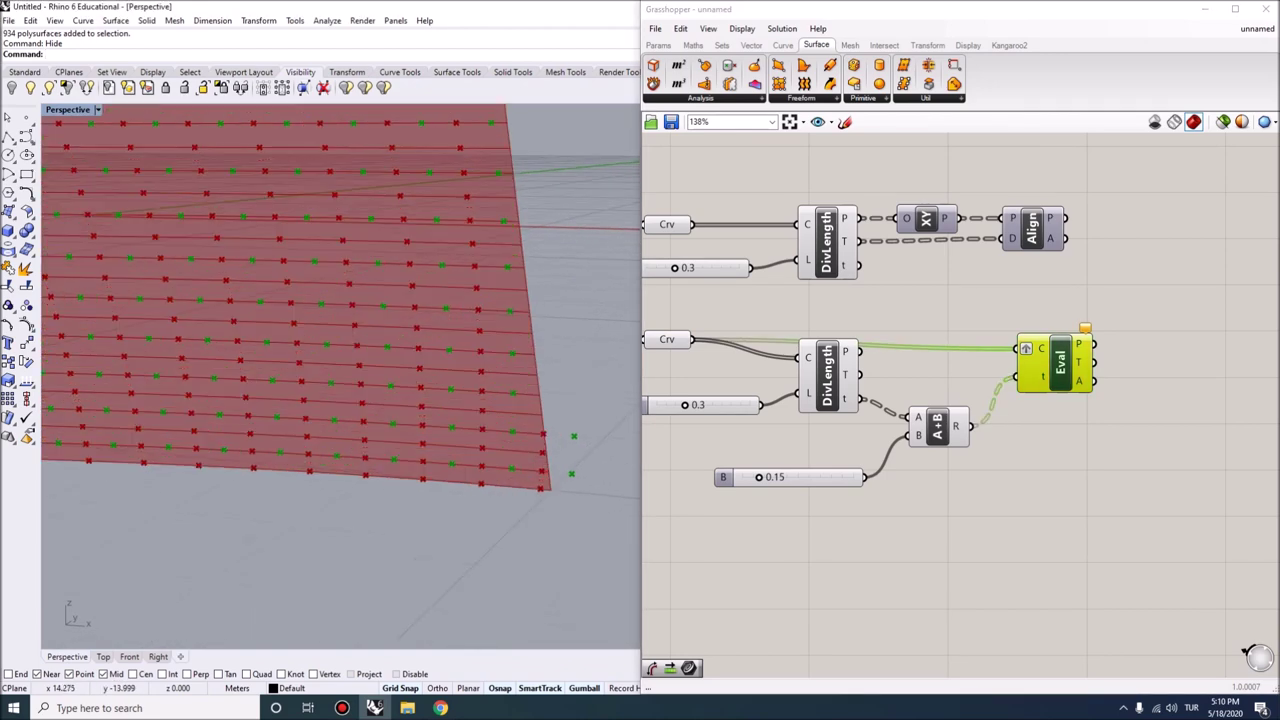
scroll(340, 380, "down", 5)
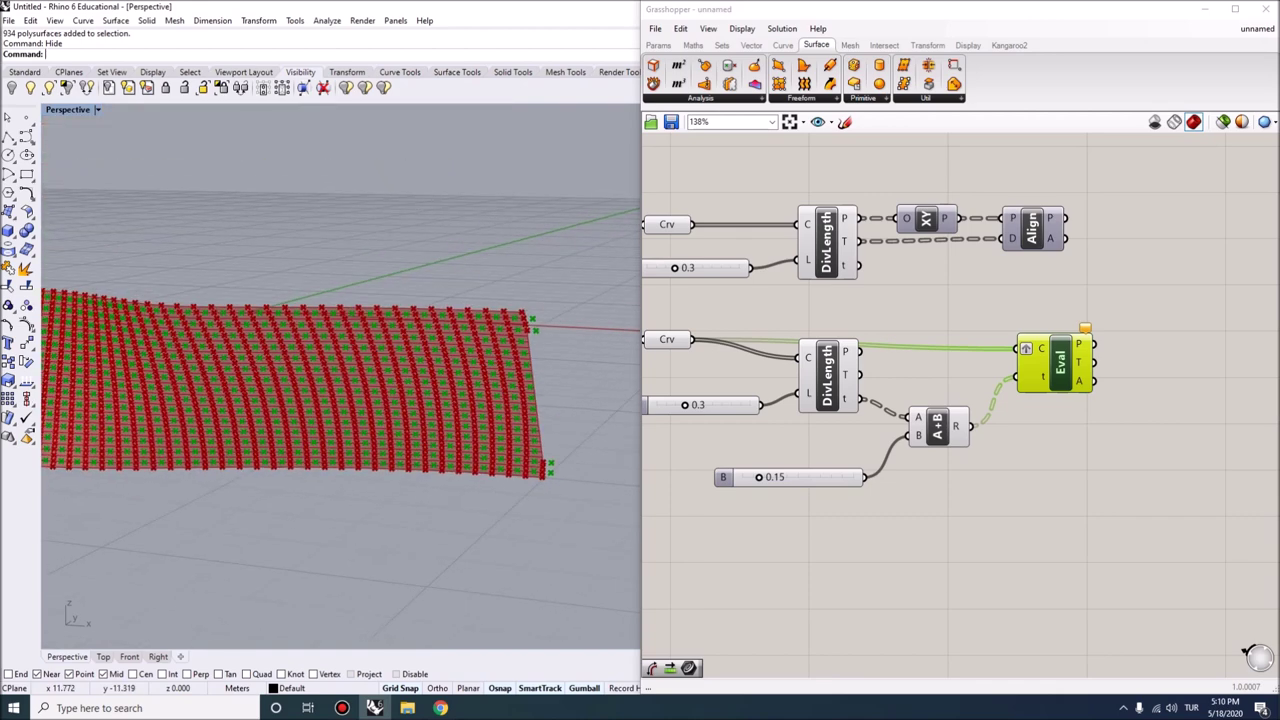
mouse_move(340, 380)
right_mouse_down()
mouse_move(380, 370)
mouse_move(350, 378)
right_mouse_up()
scroll(340, 310, "up", 3)
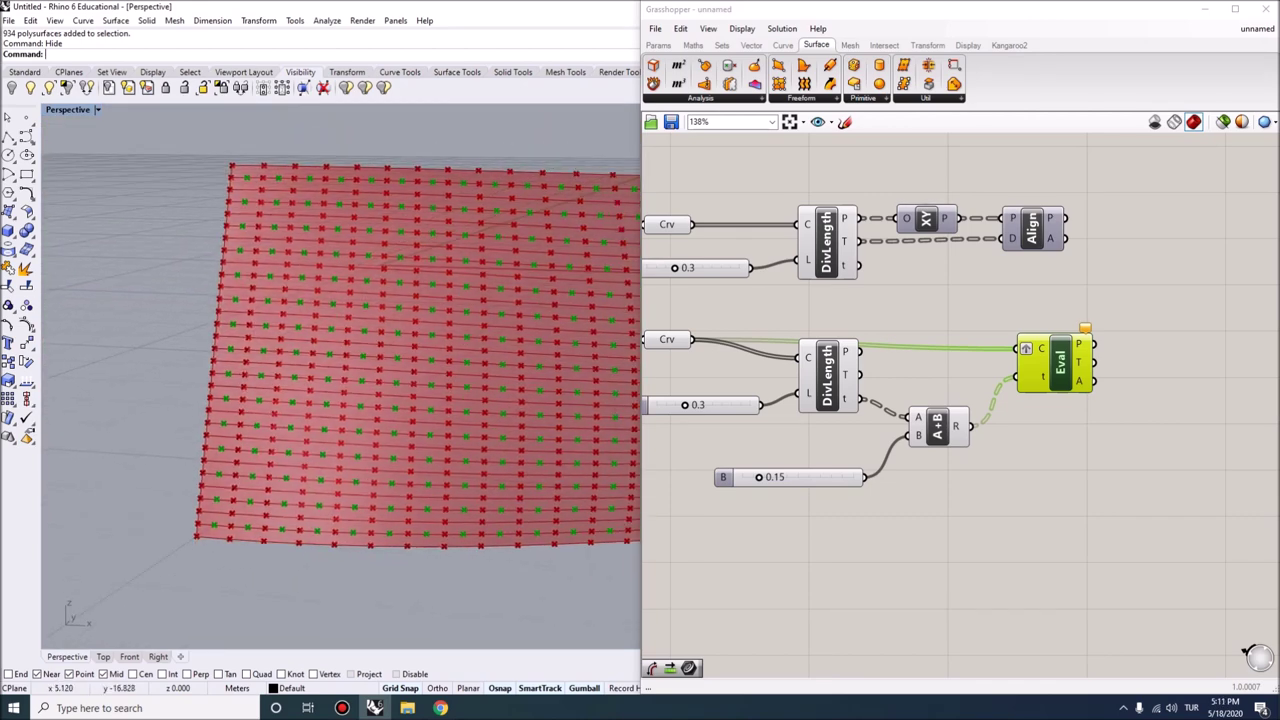
scroll(340, 330, "up", 2)
- Turn off the DivLength component's preview to hide the original division points
right_click(828, 374)
left_click(880, 404)
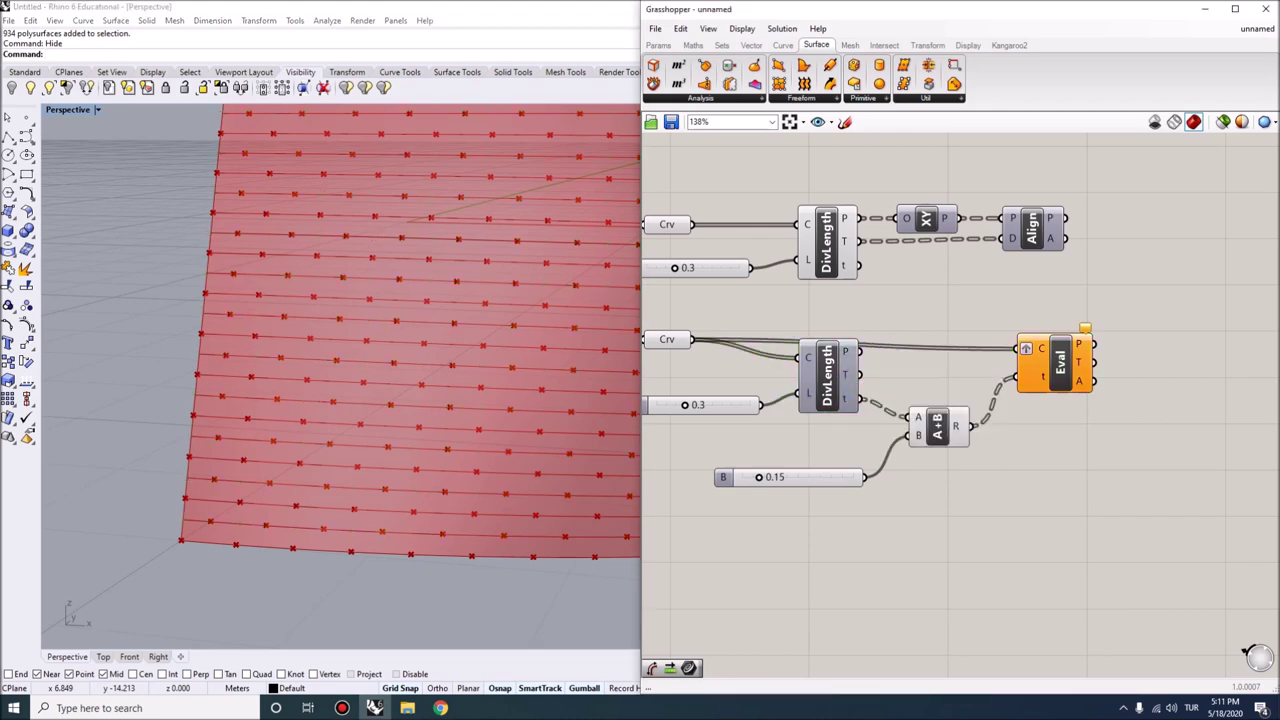
scroll(340, 370, "down", 3)
right_click_drag(340, 370, 330, 400)
right_click_drag(1000, 400, 823, 409)
- Duplicate the XY Plane and Align Plane components
left_click(865, 375)
scroll(865, 375, "down", 2)
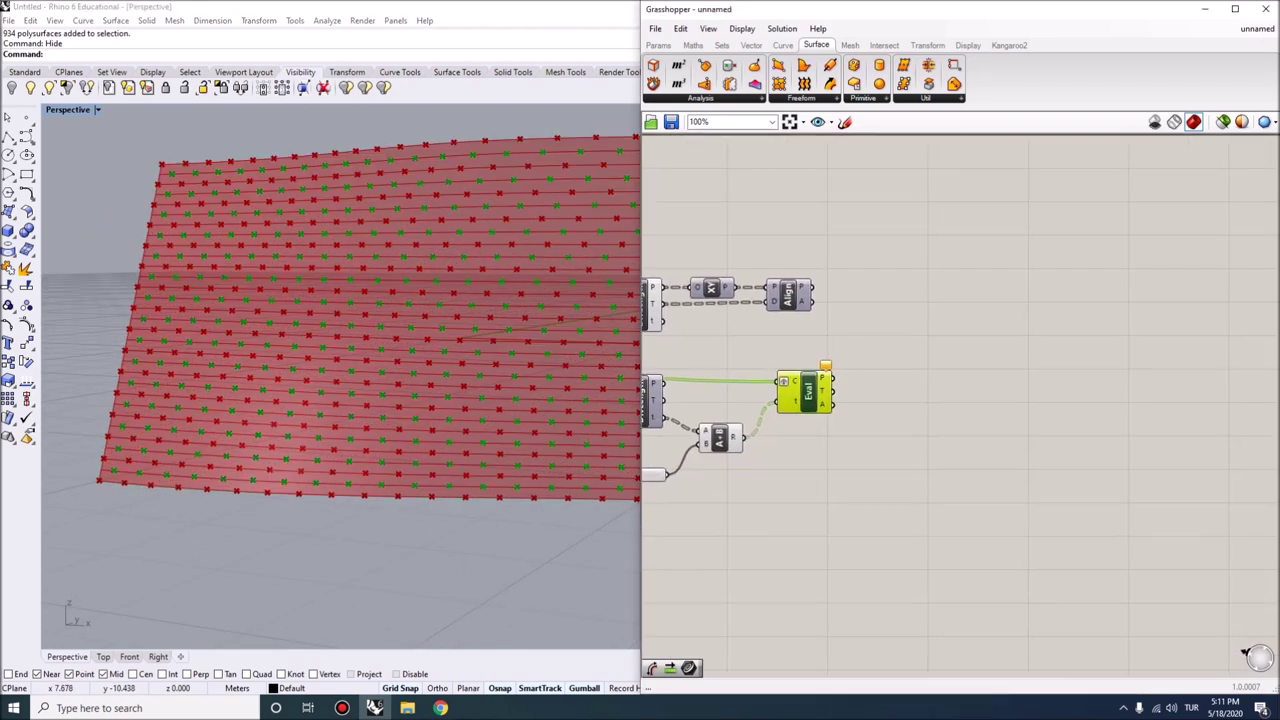
left_click_drag(686, 268, 1010, 347)
scroll(844, 383, "up", 1)
left_click(860, 400)
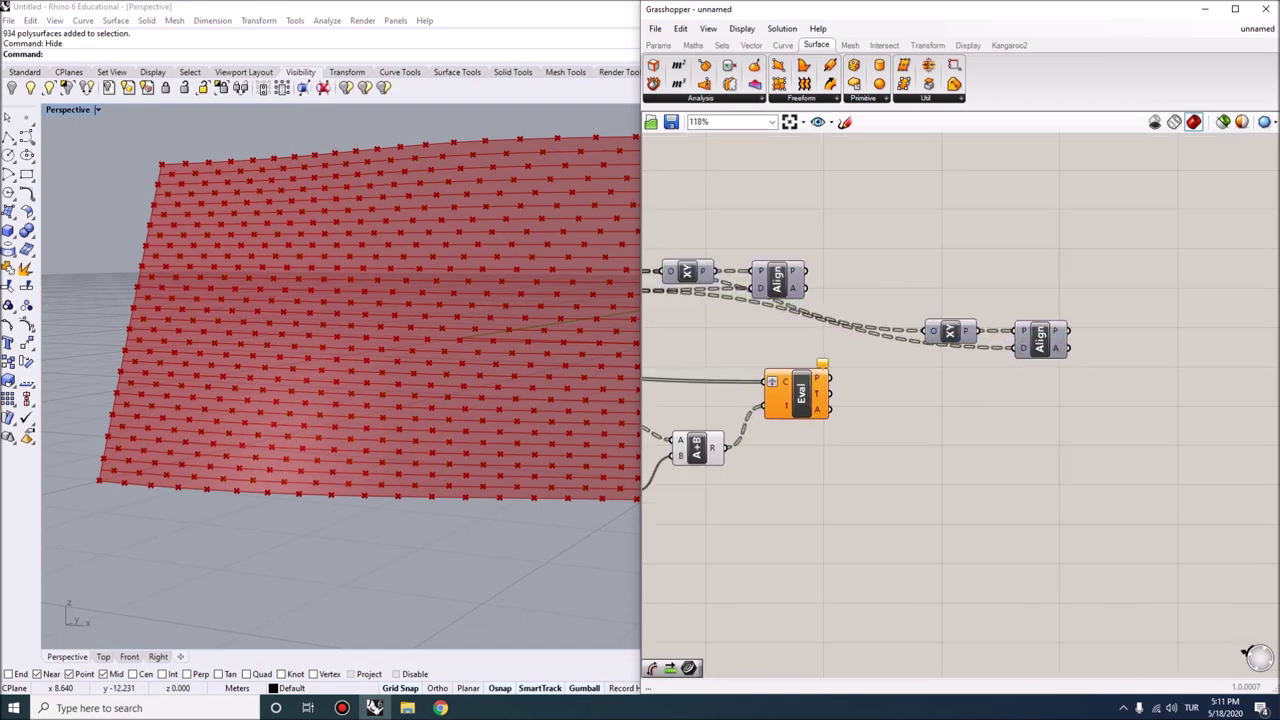
scroll(838, 365, "up", 1)
- Wire Evaluate Curve's points into the copied XY Plane and arrange the copied pair
left_click_drag(828, 377, 956, 341)
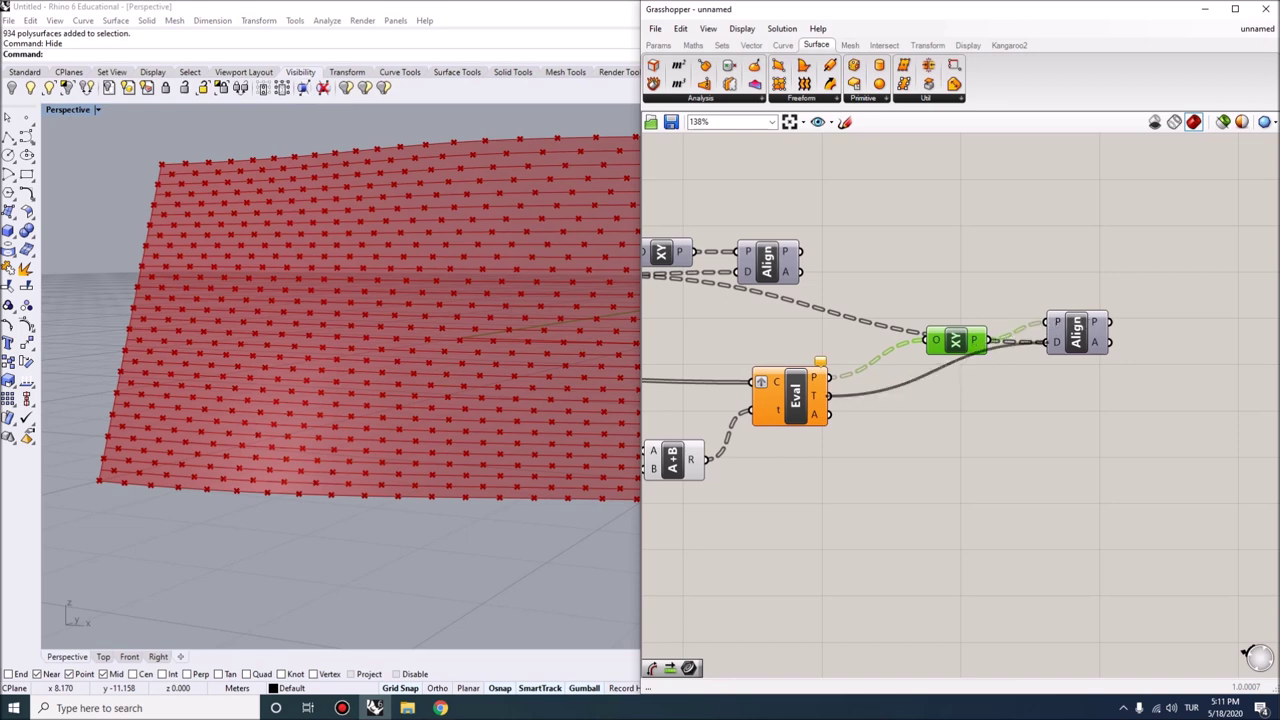
left_click_drag(1077, 333, 1006, 396)
left_click(956, 350, "shift")
key("Escape")
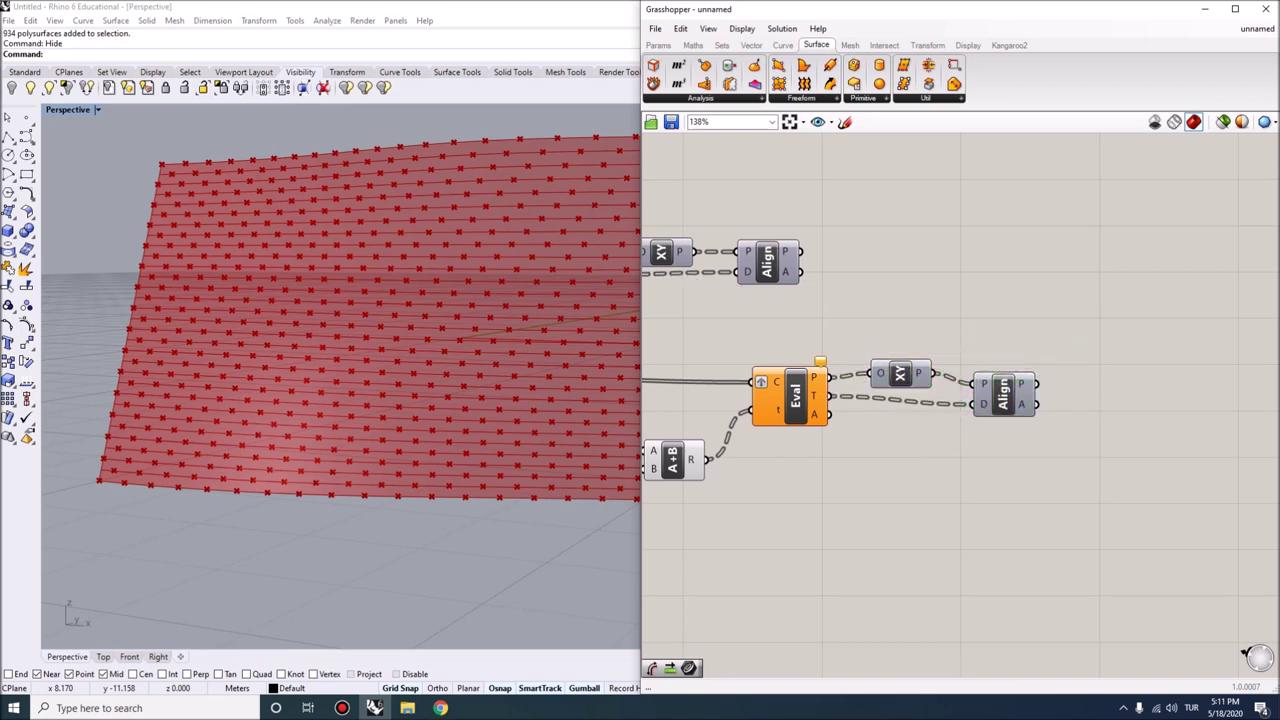
right_click_drag(900, 400, 862, 470)
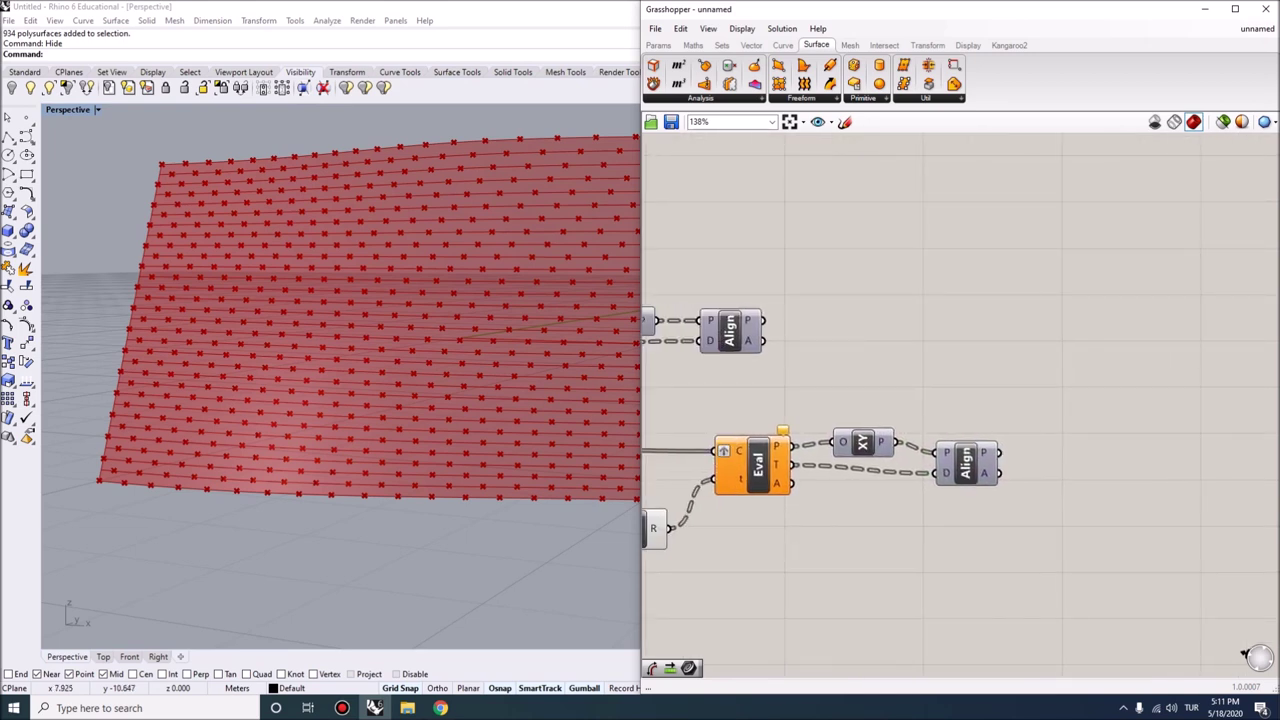
double_click(901, 295)
- Add a Domain Box component, undoing a mistakenly placed Center Box first
type("box")
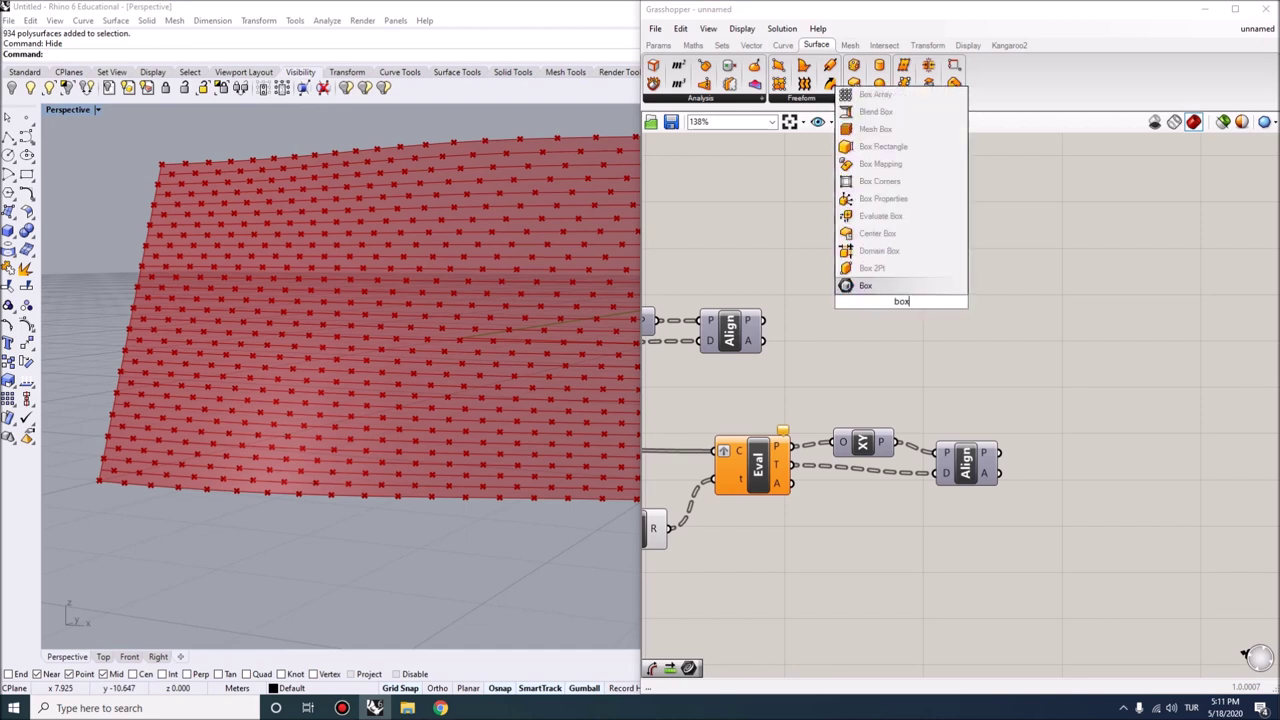
key("Up")
key("Up")
key("Up")
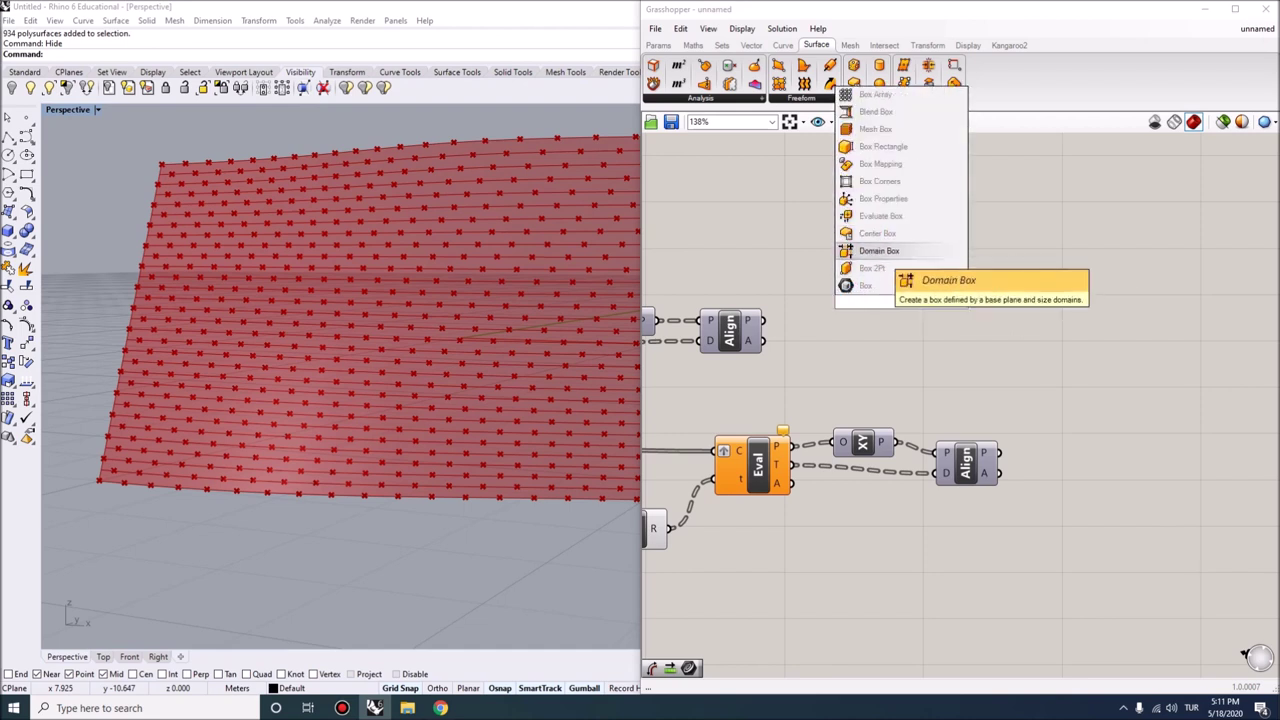
key("Return")
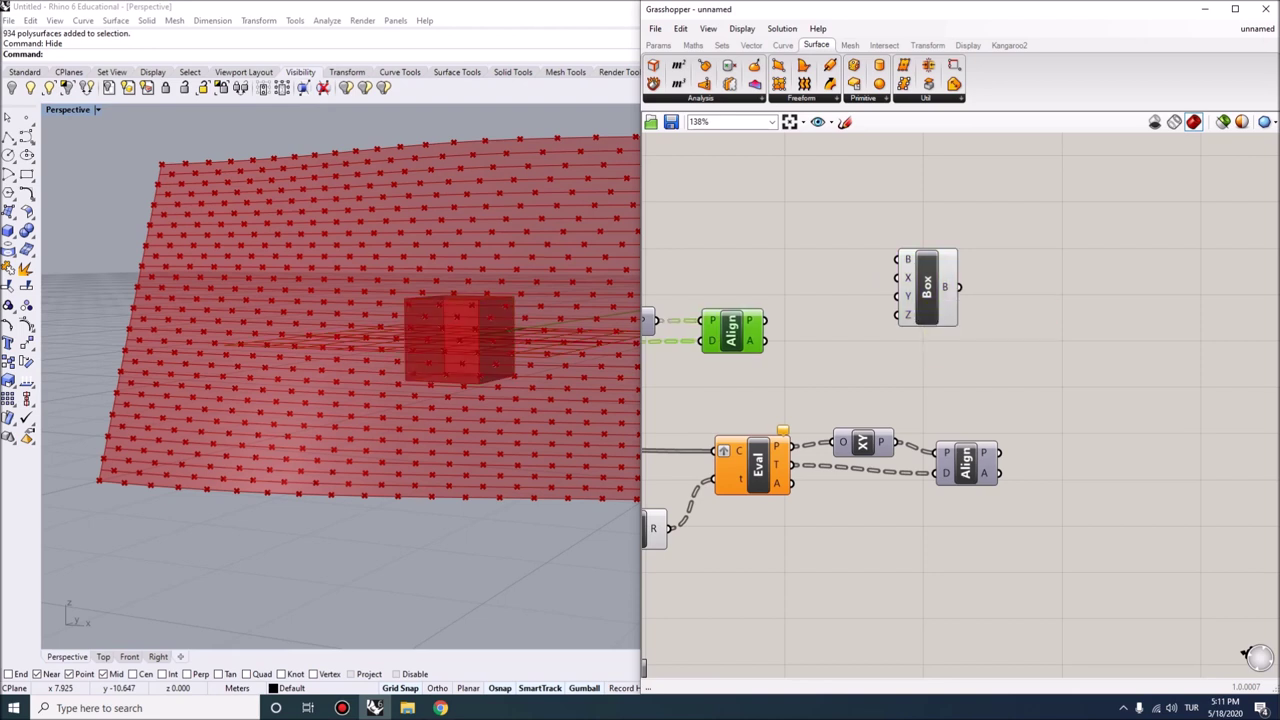
key("ctrl+z")
double_click(910, 285)
type("dom")
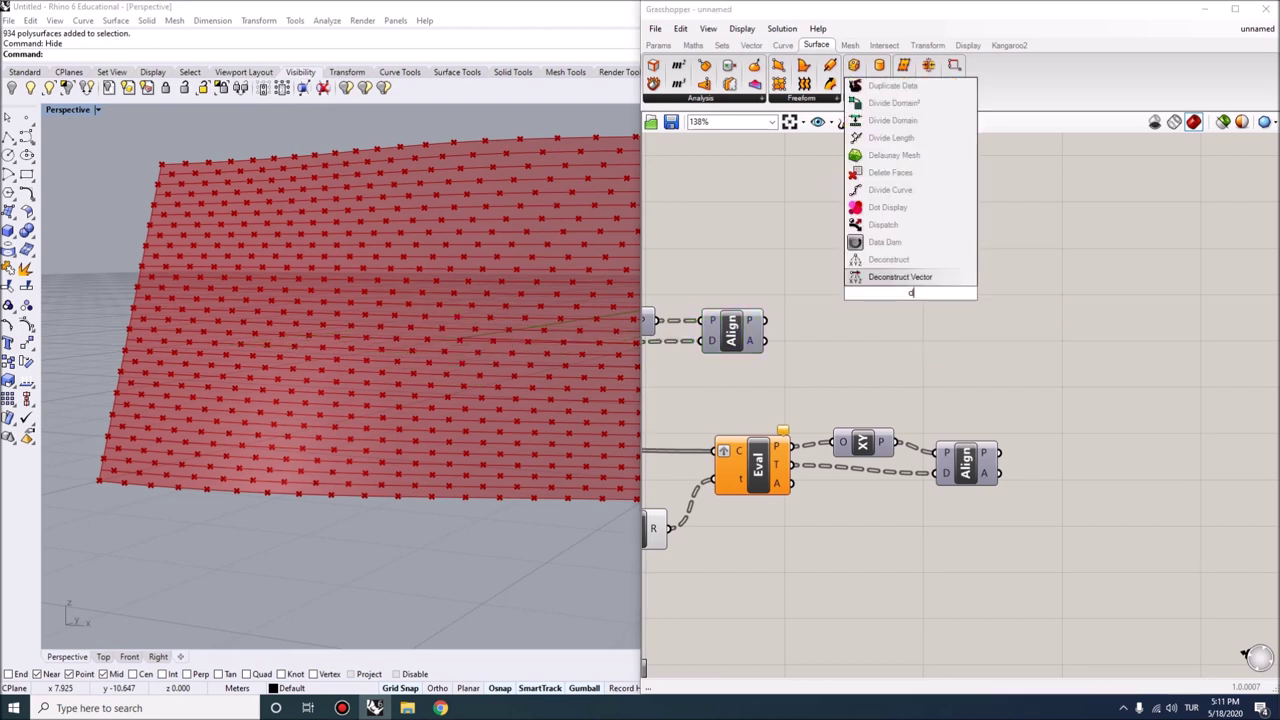
key("Up")
key("Up")
key("Down")
key("Up")
key("Up")
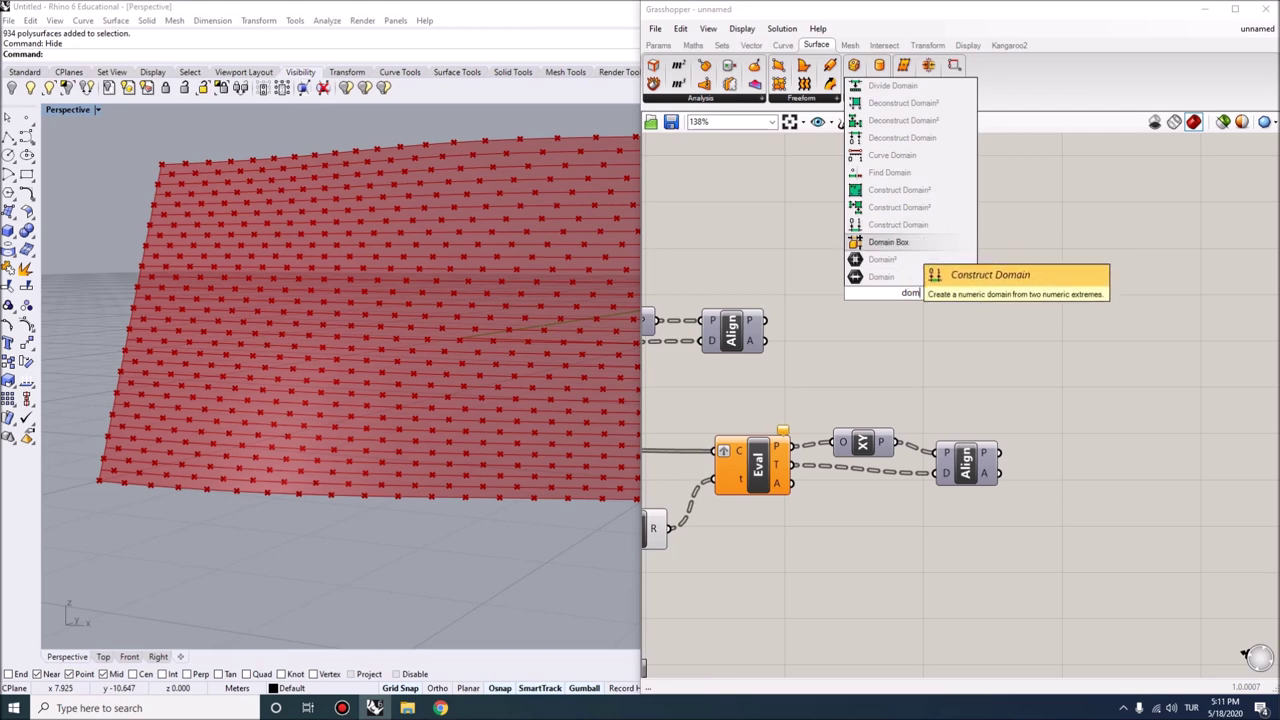
key("Down")
key("Return")
- Rearrange the Domain Box and copied Align components on the canvas
left_click_drag(909, 300, 952, 294)
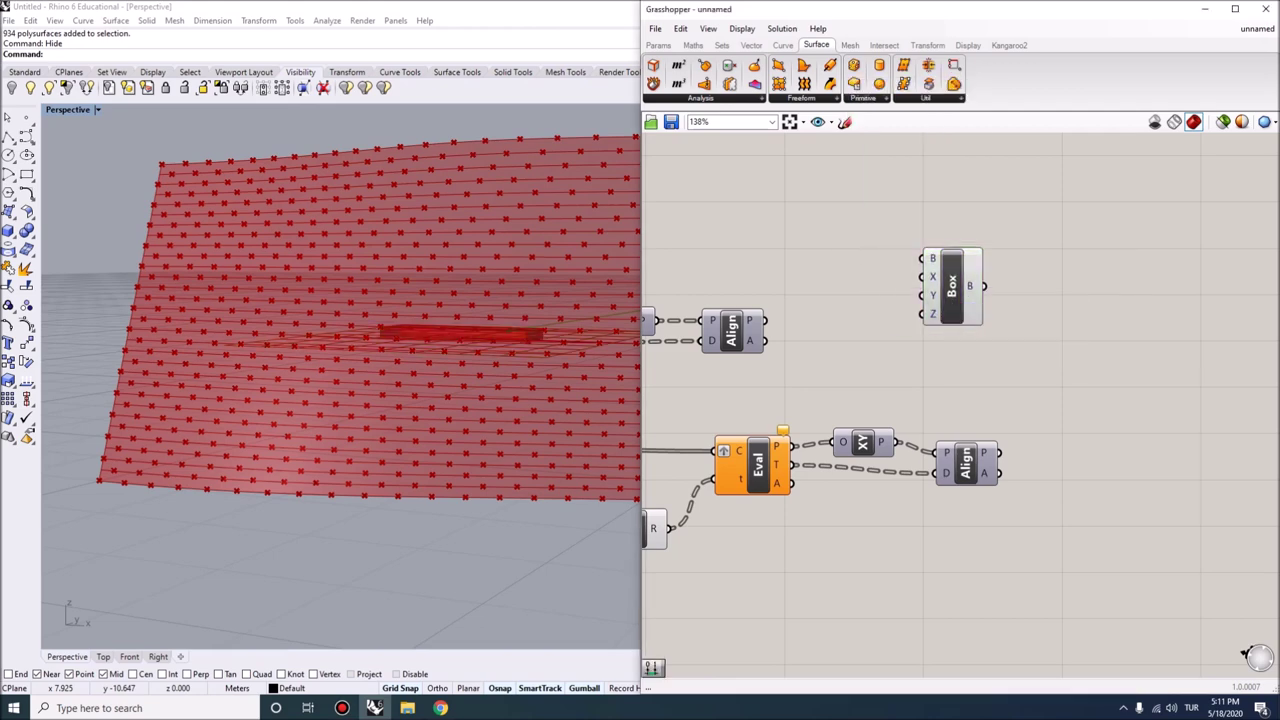
left_click_drag(731, 330, 1036, 268)
left_click_drag(741, 235, 744, 321)
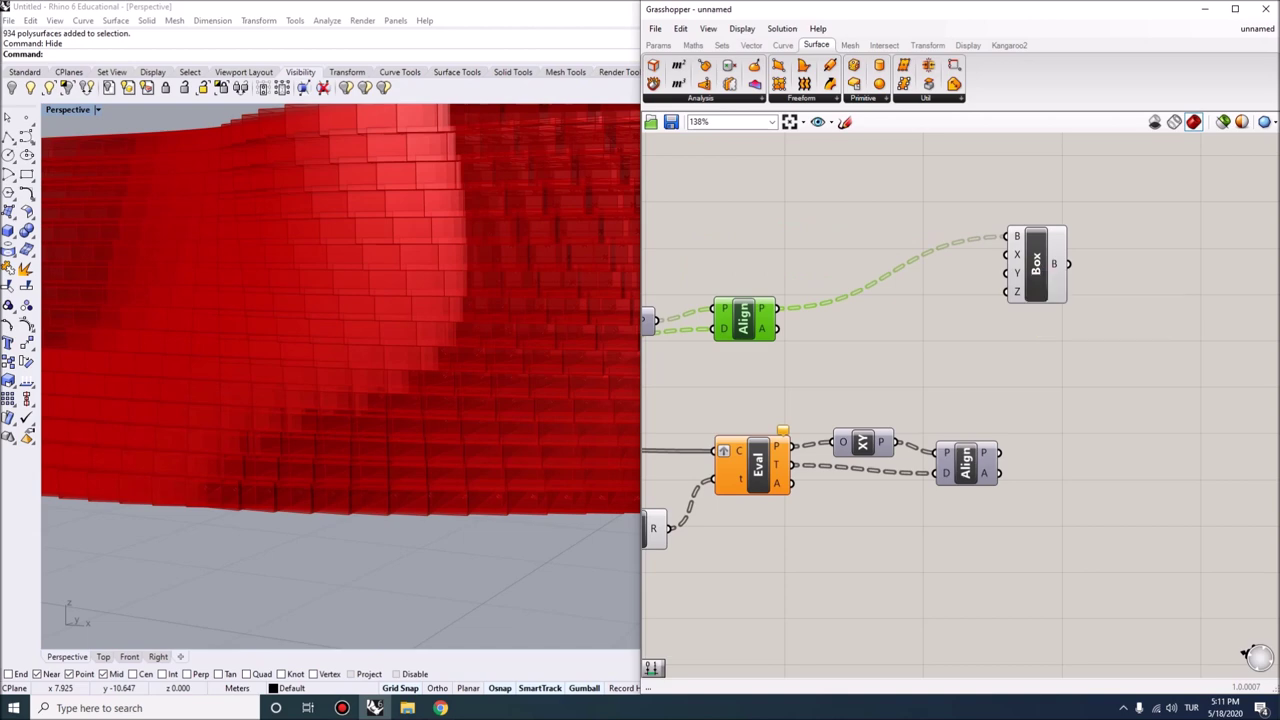
right_click_drag(900, 380, 834, 376)
- Create a number slider and set it to 0.15
left_click_drag(971, 262, 1137, 236)
left_click(900, 420)
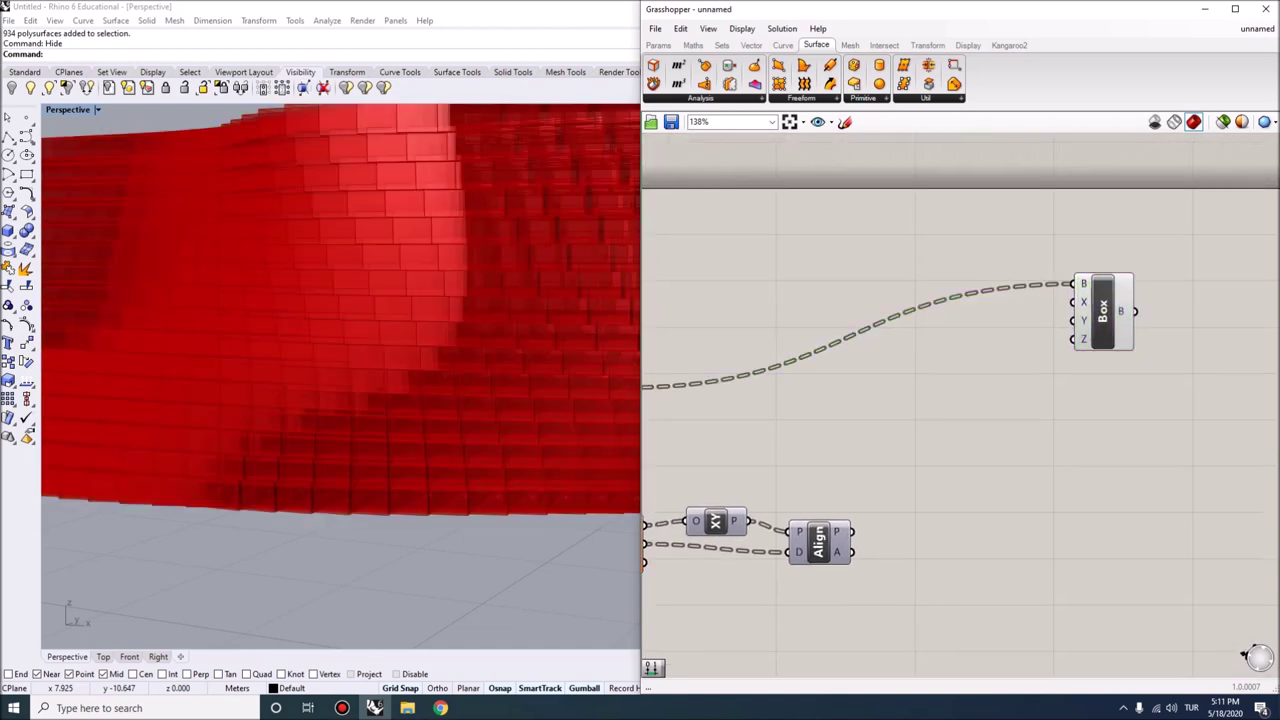
double_click(790, 270)
type("-")
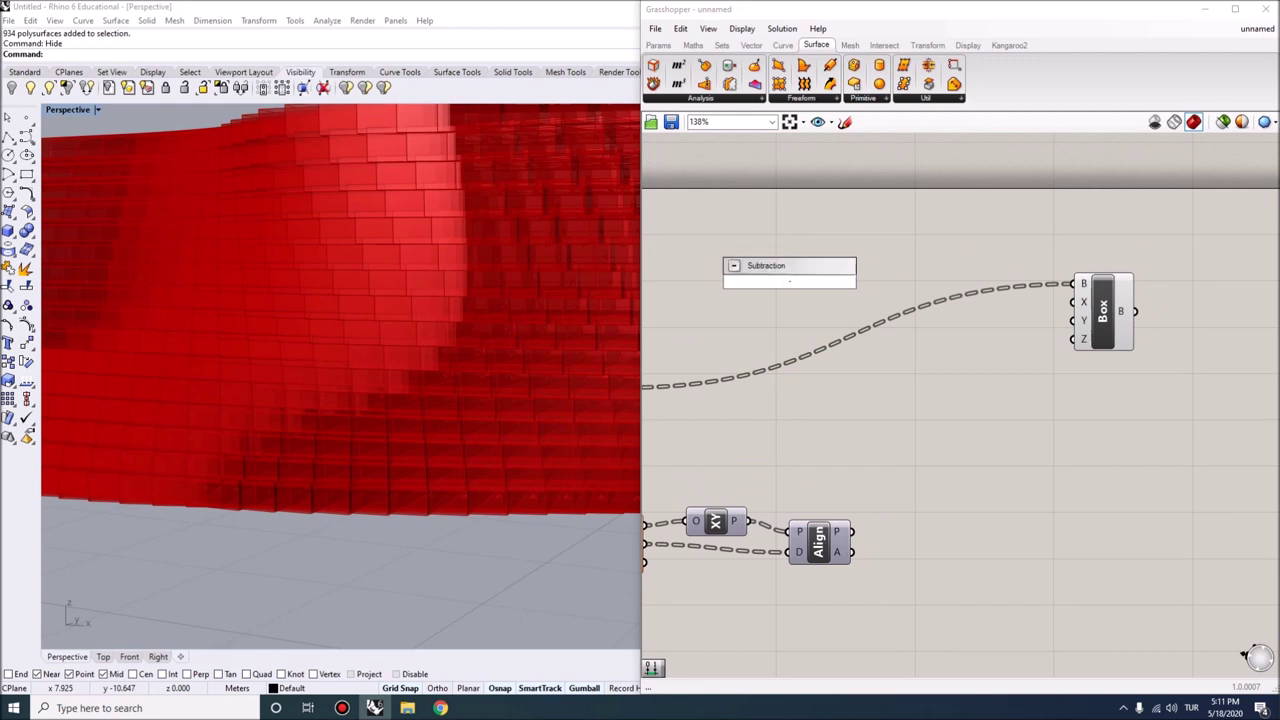
left_click(790, 296)
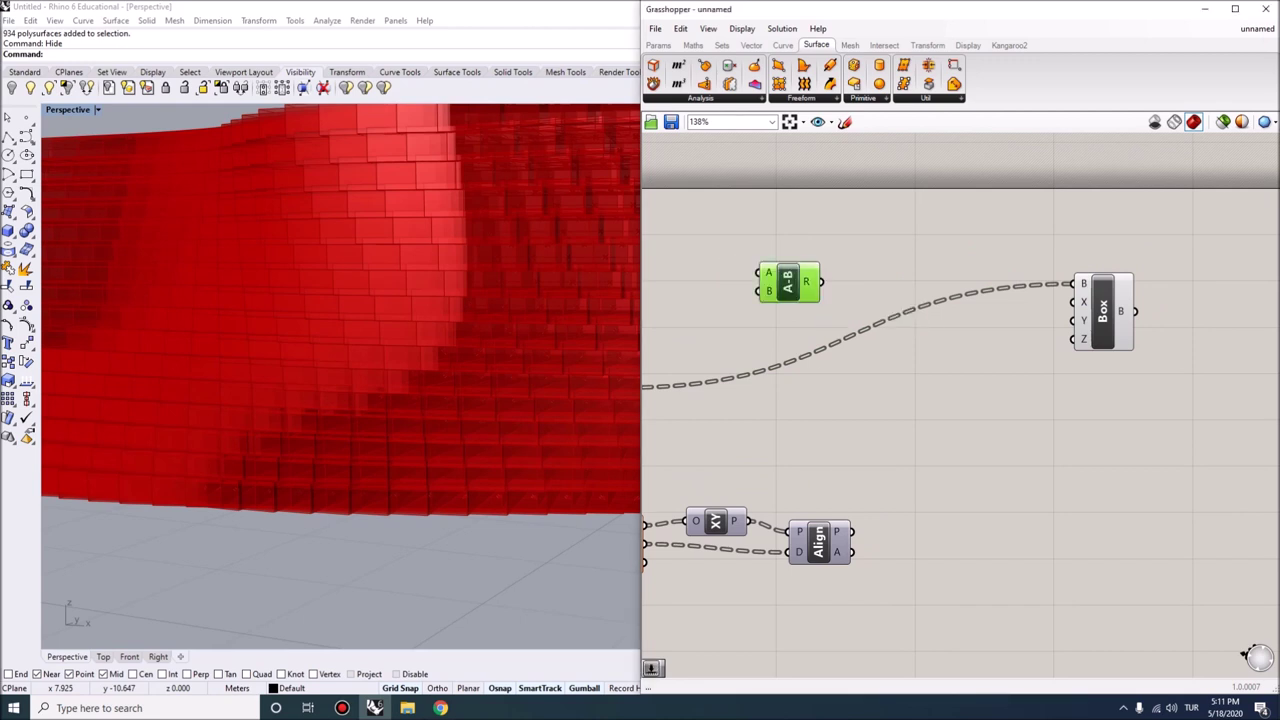
key("Delete")
double_click(790, 270)
type("5")
key("Return")
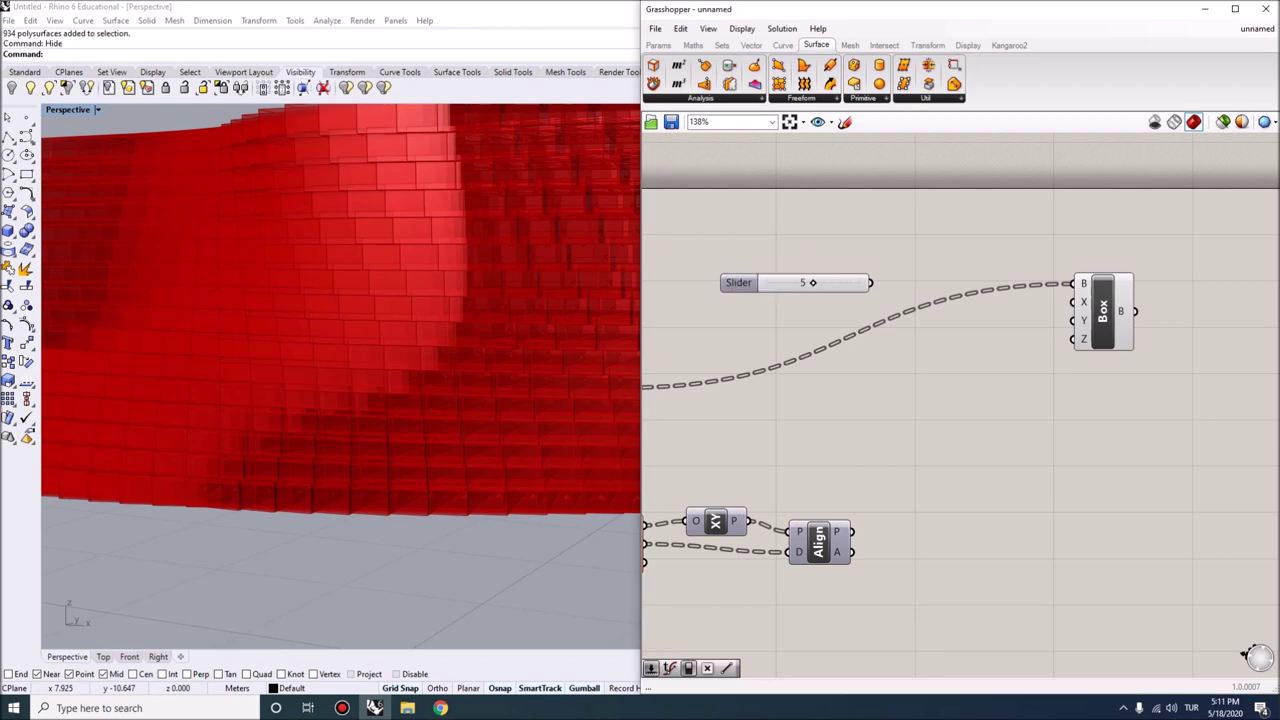
key("Delete")
double_click(812, 272)
type("1")
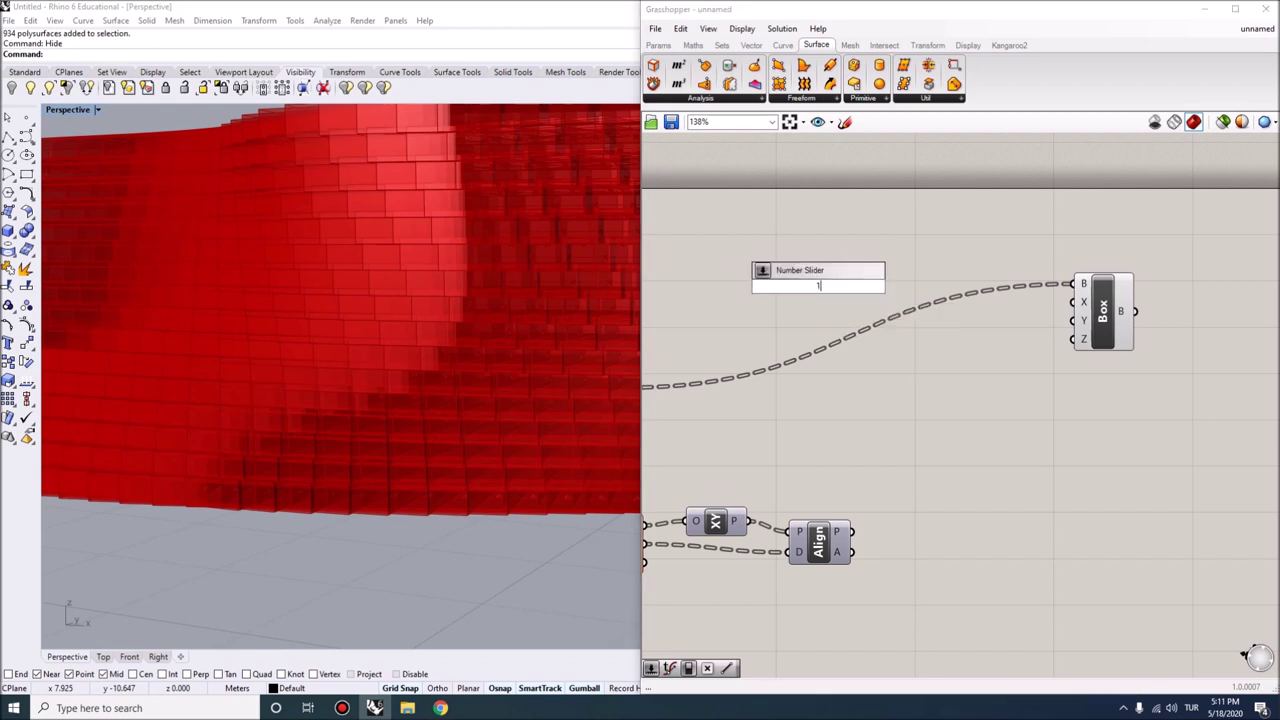
key("Return")
double_click(762, 286)
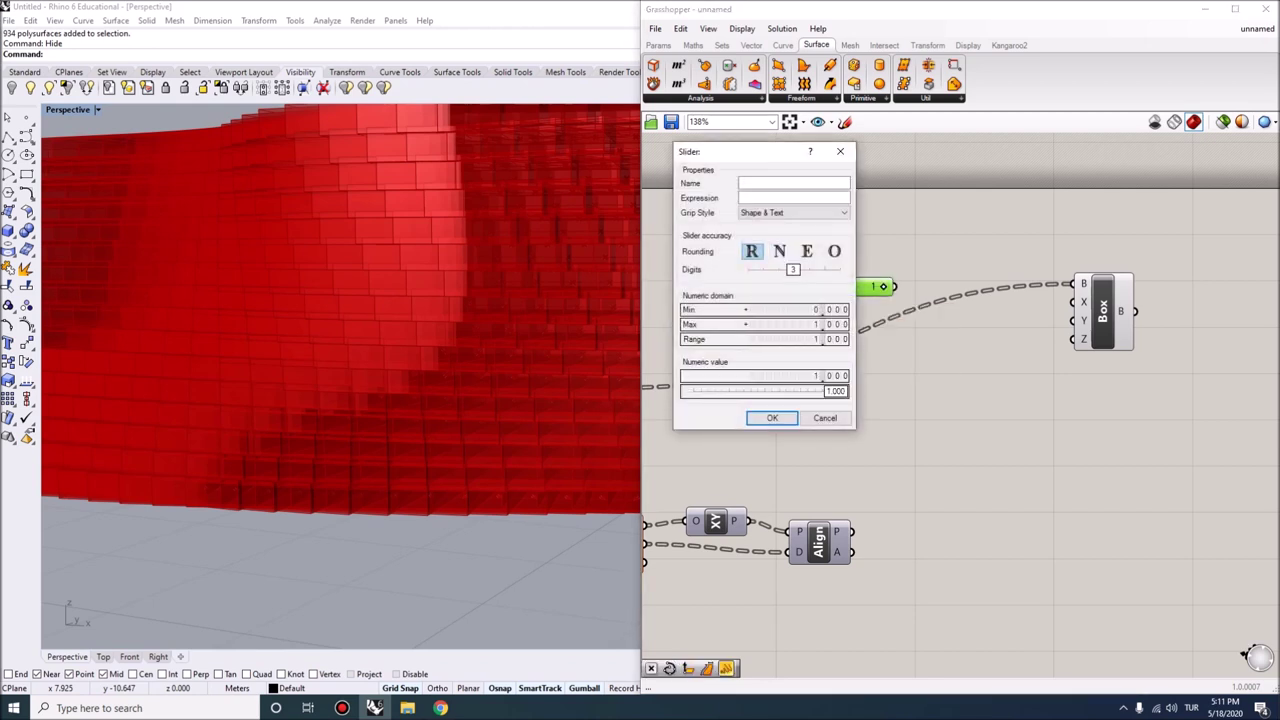
left_click(772, 418)
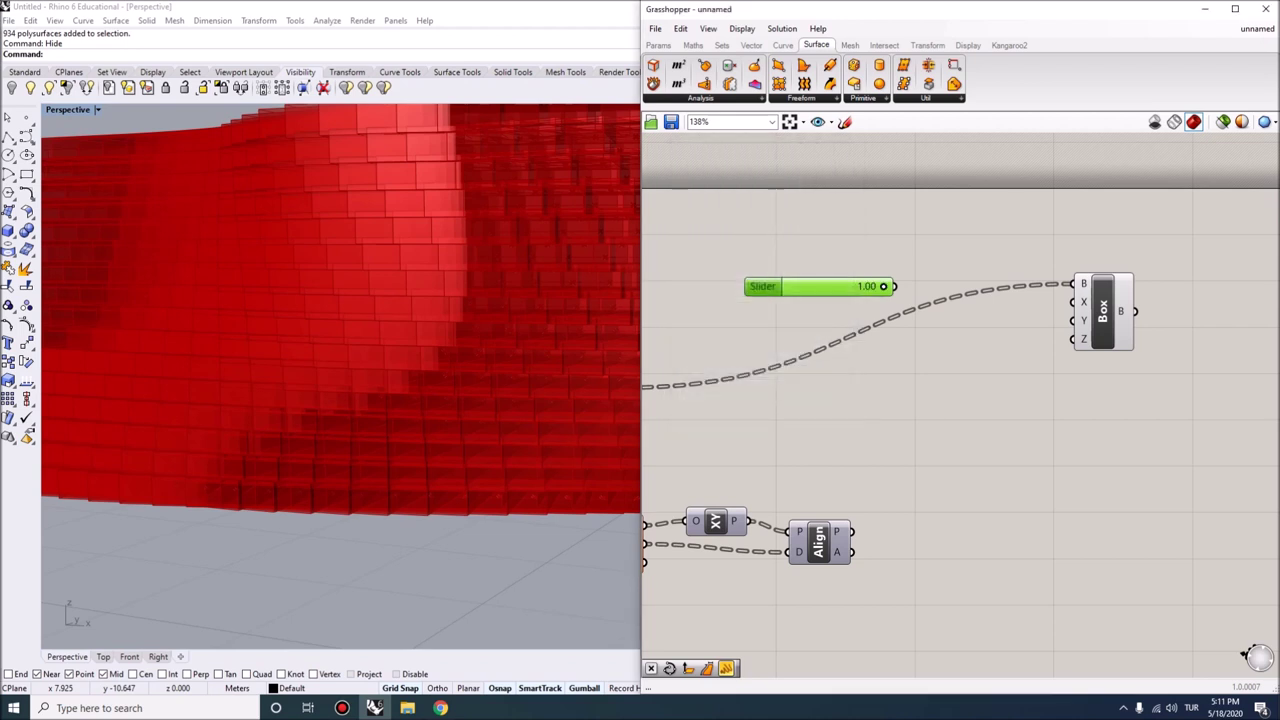
left_click_drag(854, 289, 777, 289)
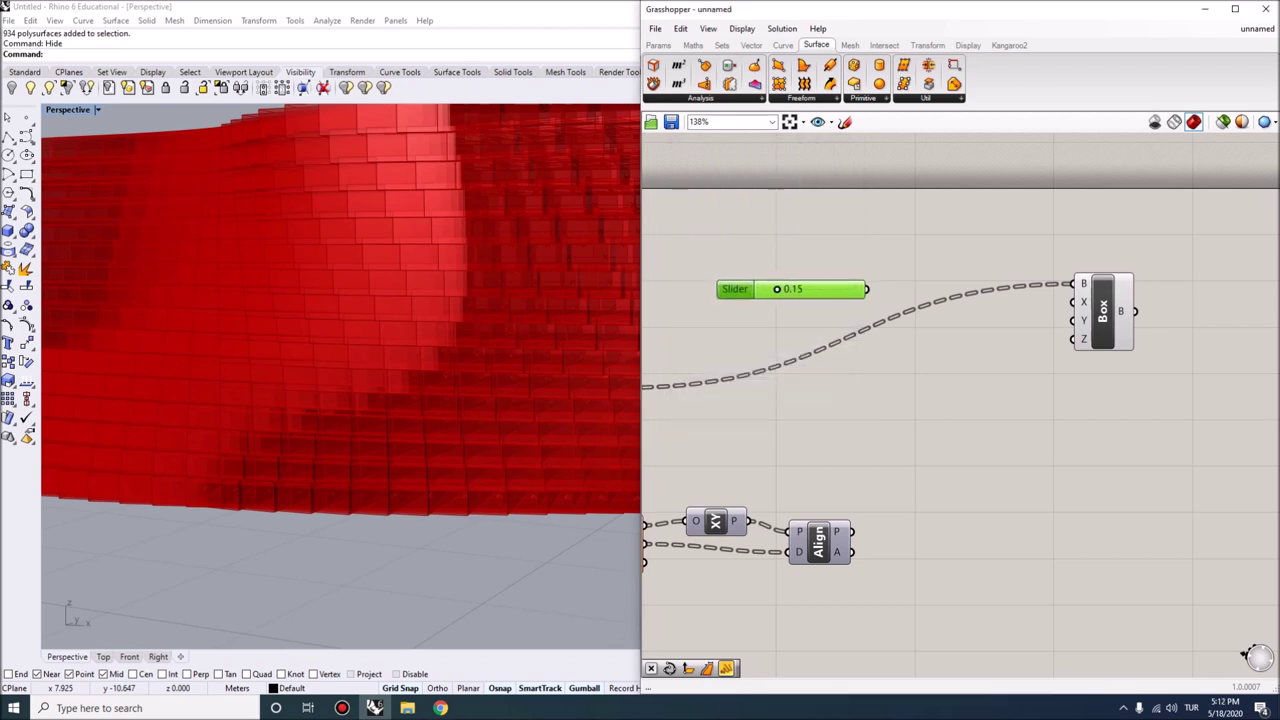
- Add a Multiplication component with the 0.15 slider feeding input B
right_click_drag(900, 450, 850, 473)
double_click(871, 288)
type("mul")
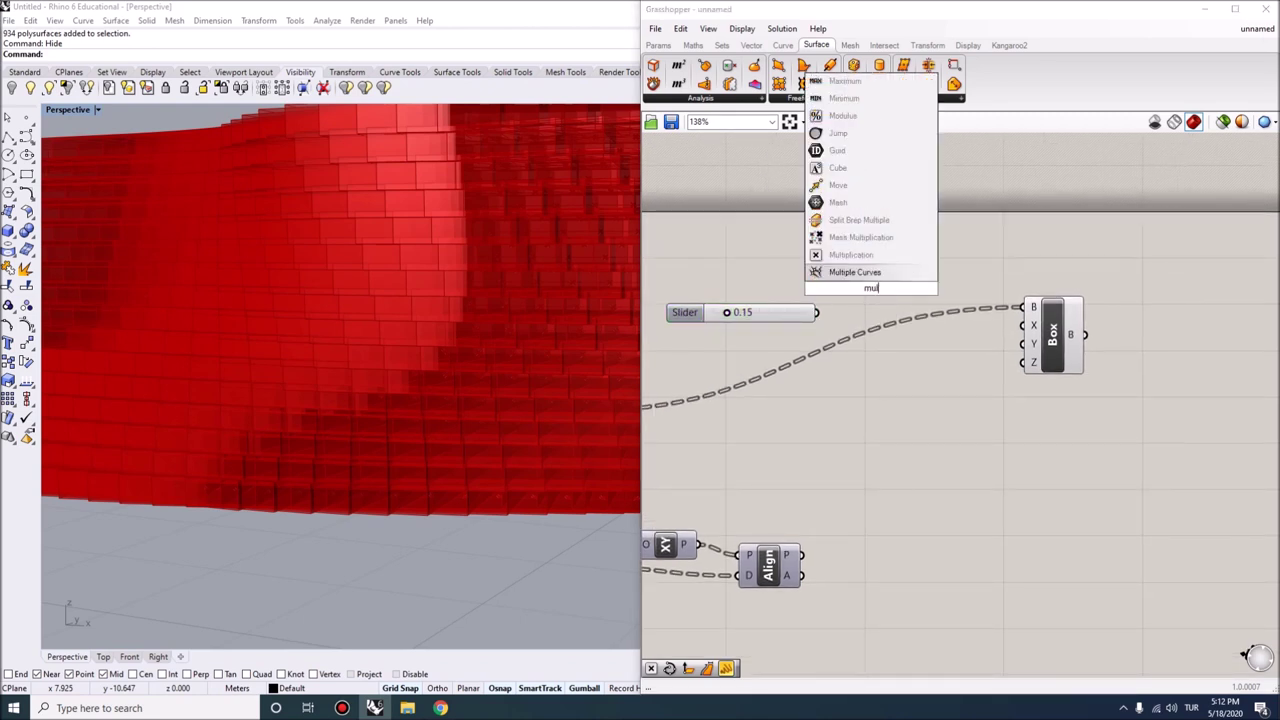
key("Return")
left_click_drag(816, 312, 852, 297)
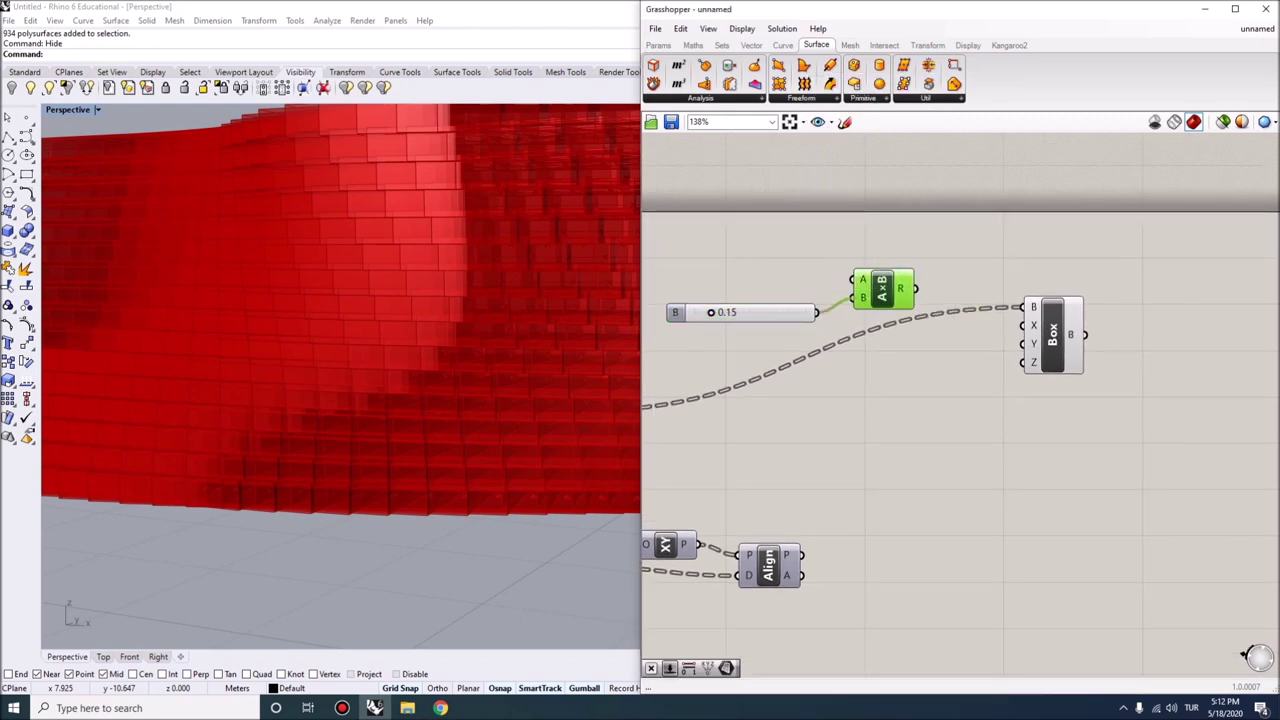
- Add a -1 number slider feeding the multiplication's A input
double_click(753, 255)
type("-1.11")
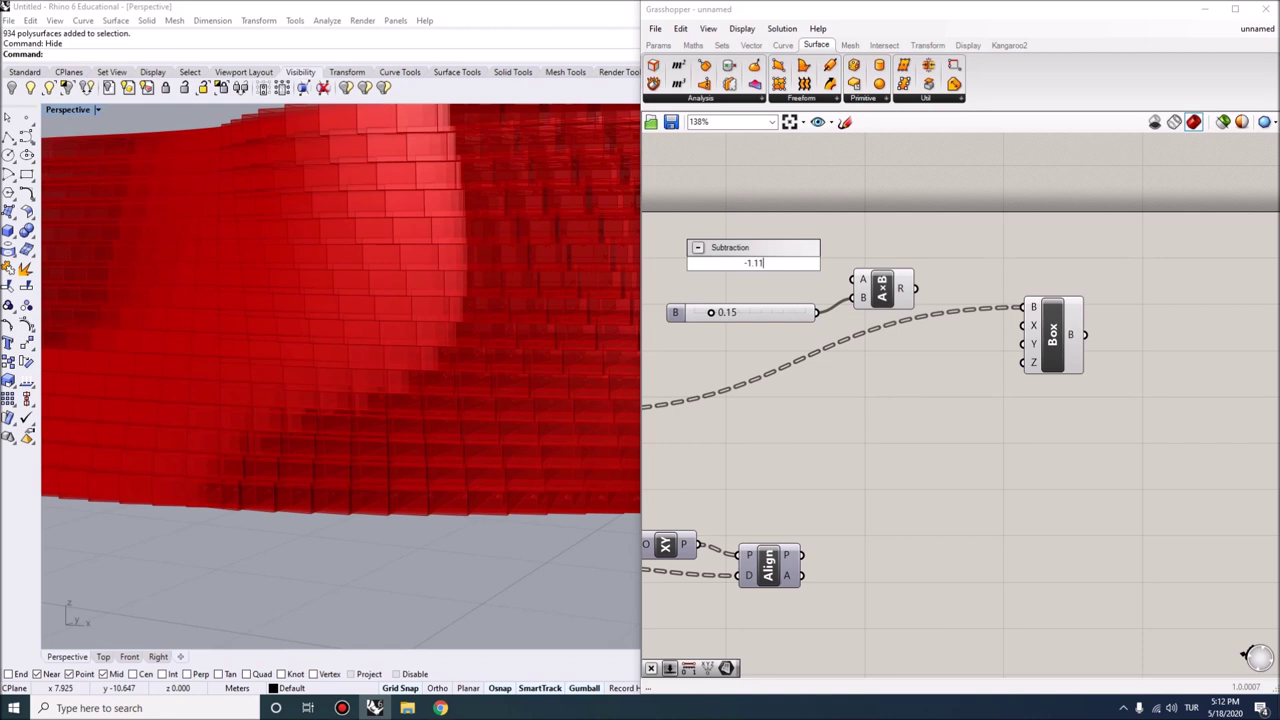
key("Return")
left_click(748, 268)
key("Delete")
double_click(753, 255)
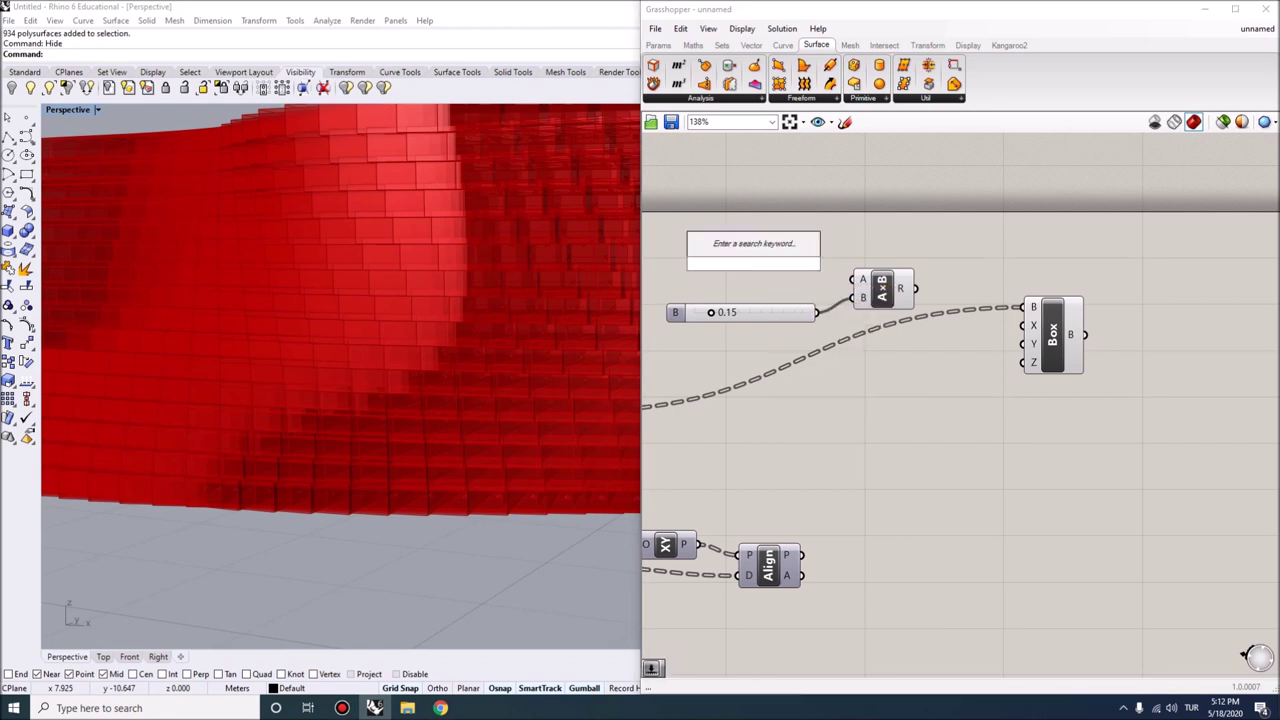
type("-1.1")
key("Return")
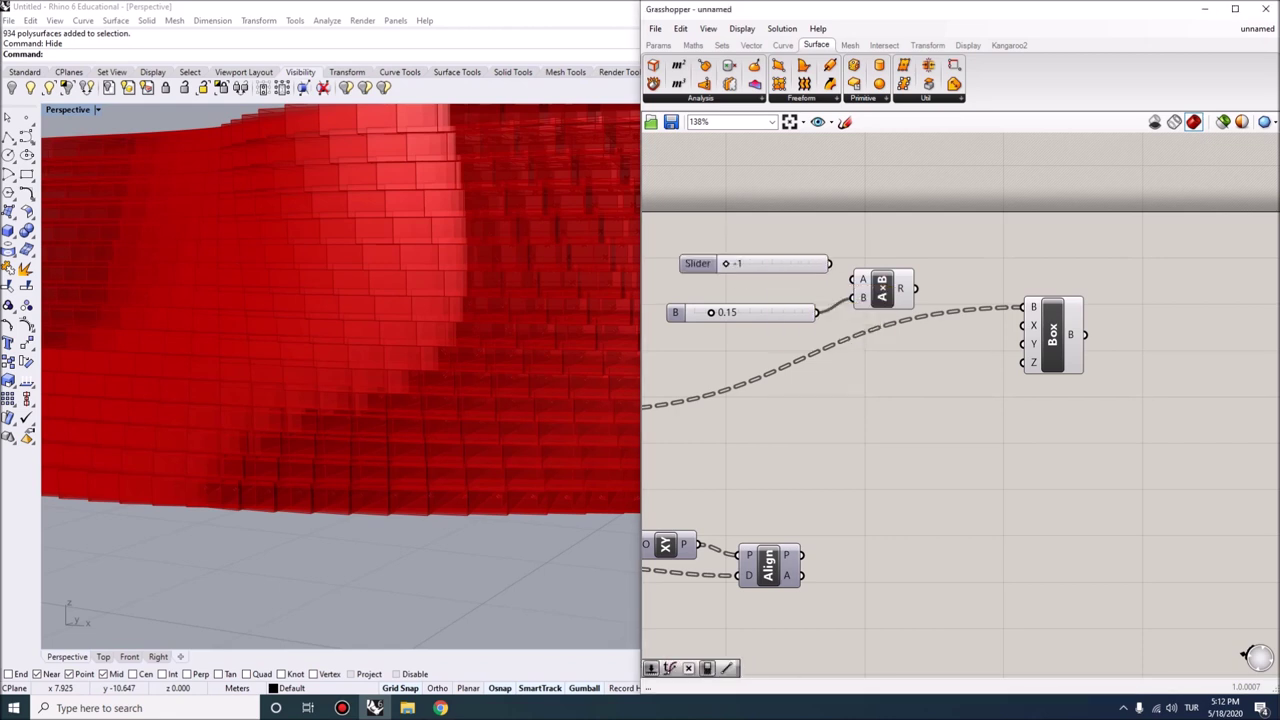
left_click_drag(829, 263, 852, 279)
- Add a Construct Domain component starting at the −1 × 0.15 product
left_click(882, 289)
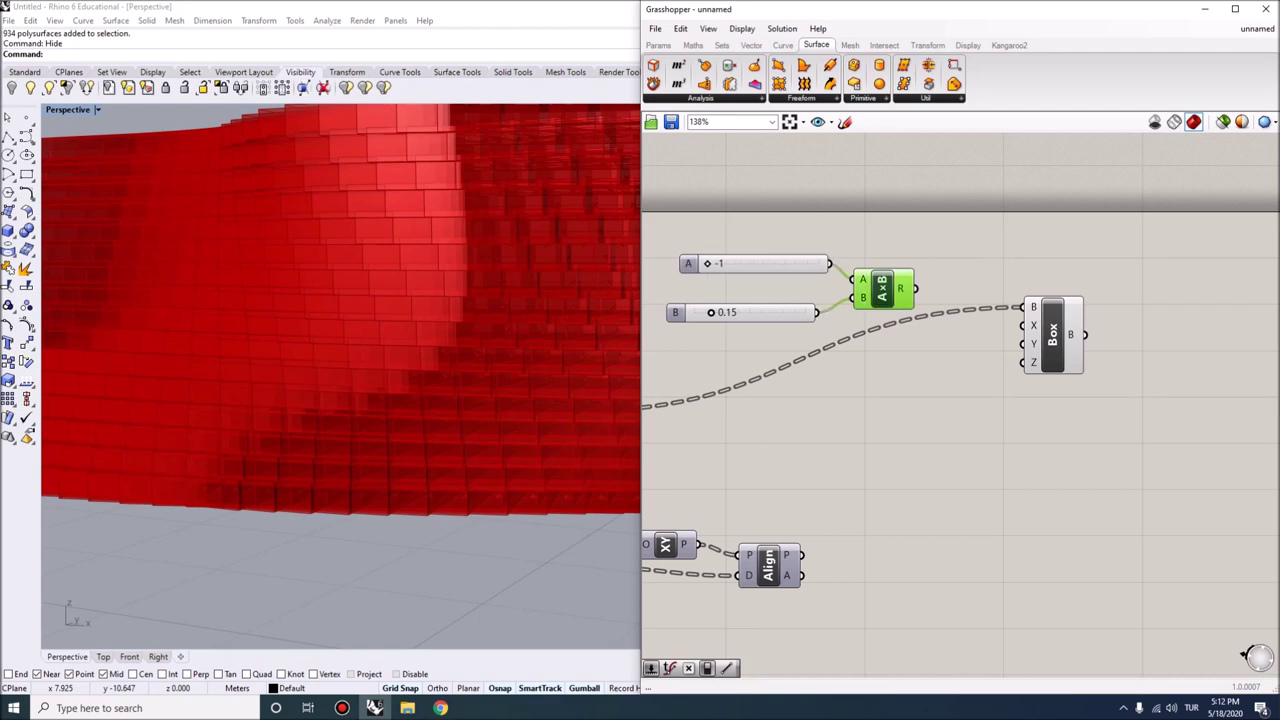
left_click(1052, 335)
left_click_drag(1052, 335, 1114, 315)
double_click(1016, 333)
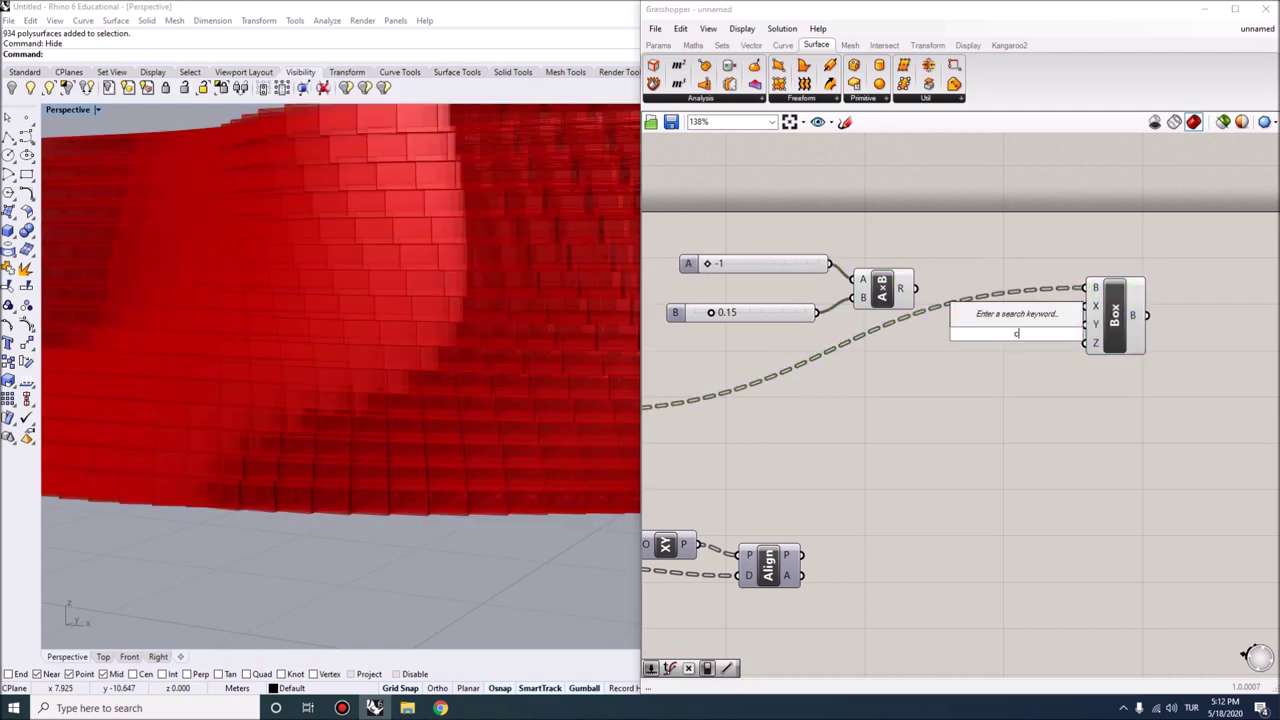
type("construc")
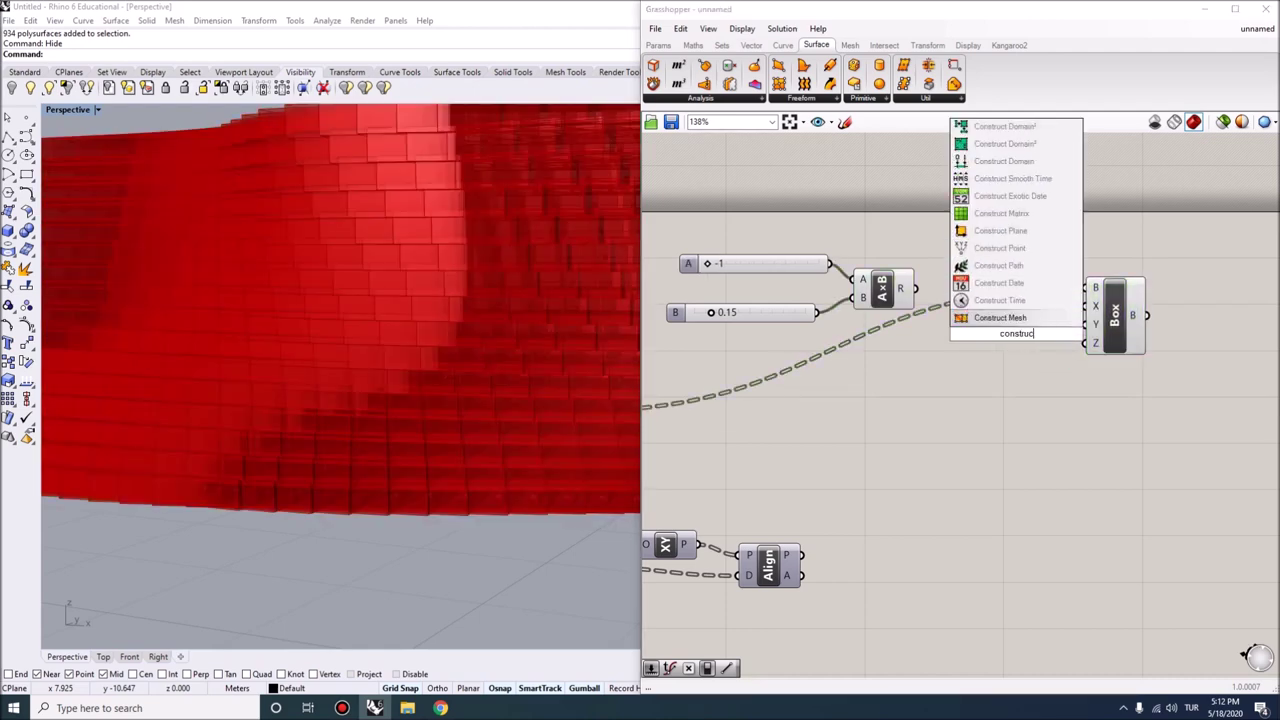
type("t dom")
key("Return")
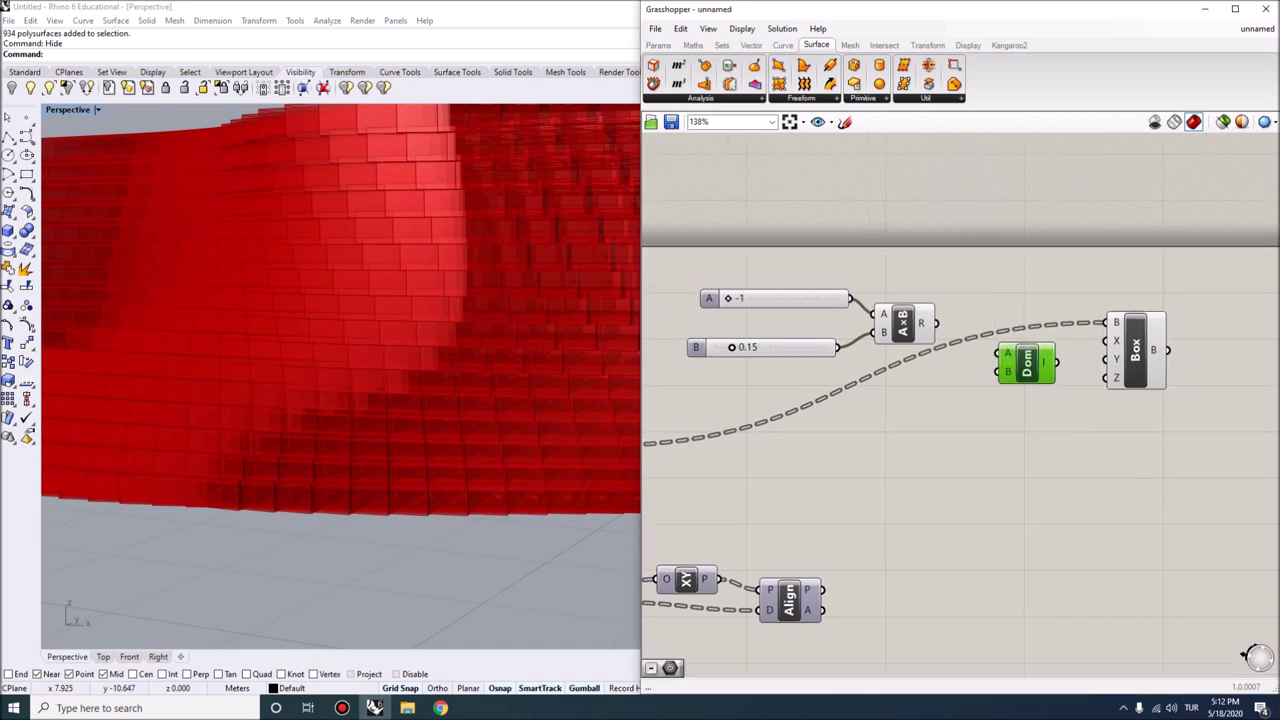
left_click(903, 323)
left_click_drag(936, 323, 1005, 340)
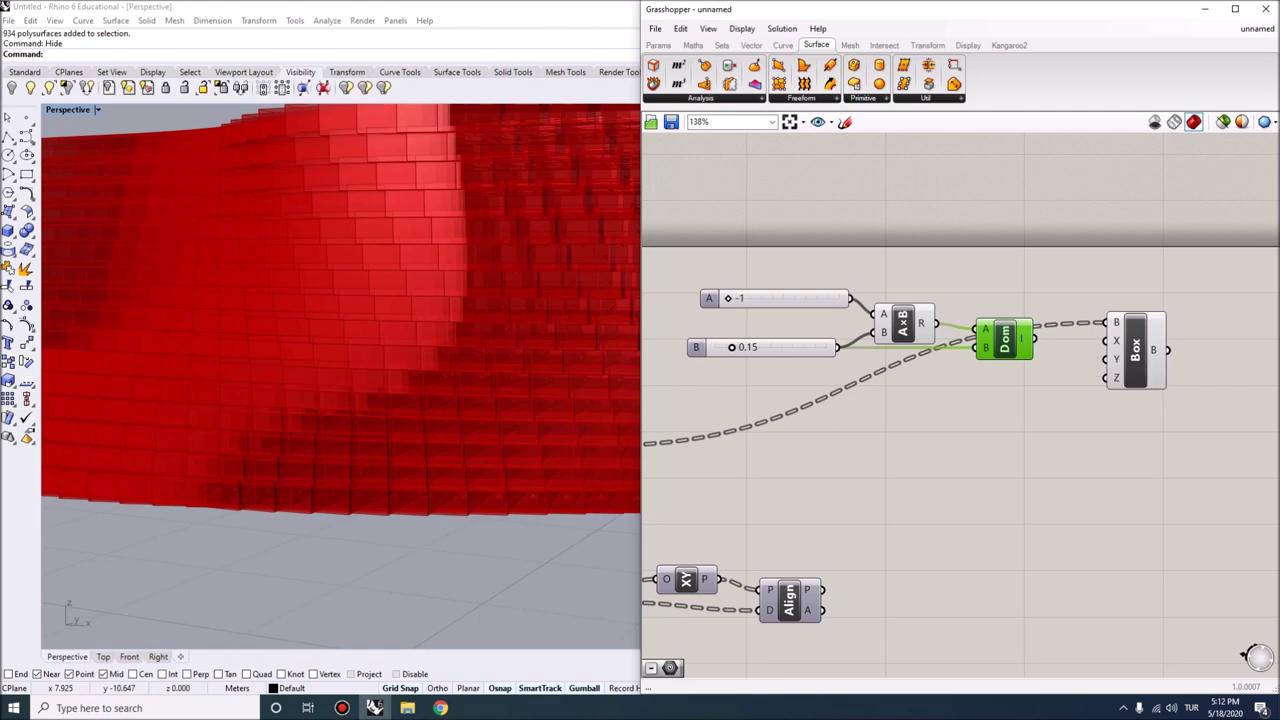
- Wire the domain into the Box's X size and a pasted copy of the group into Y
left_click_drag(1036, 340, 1104, 359)
right_click_drag(340, 380, 240, 372)
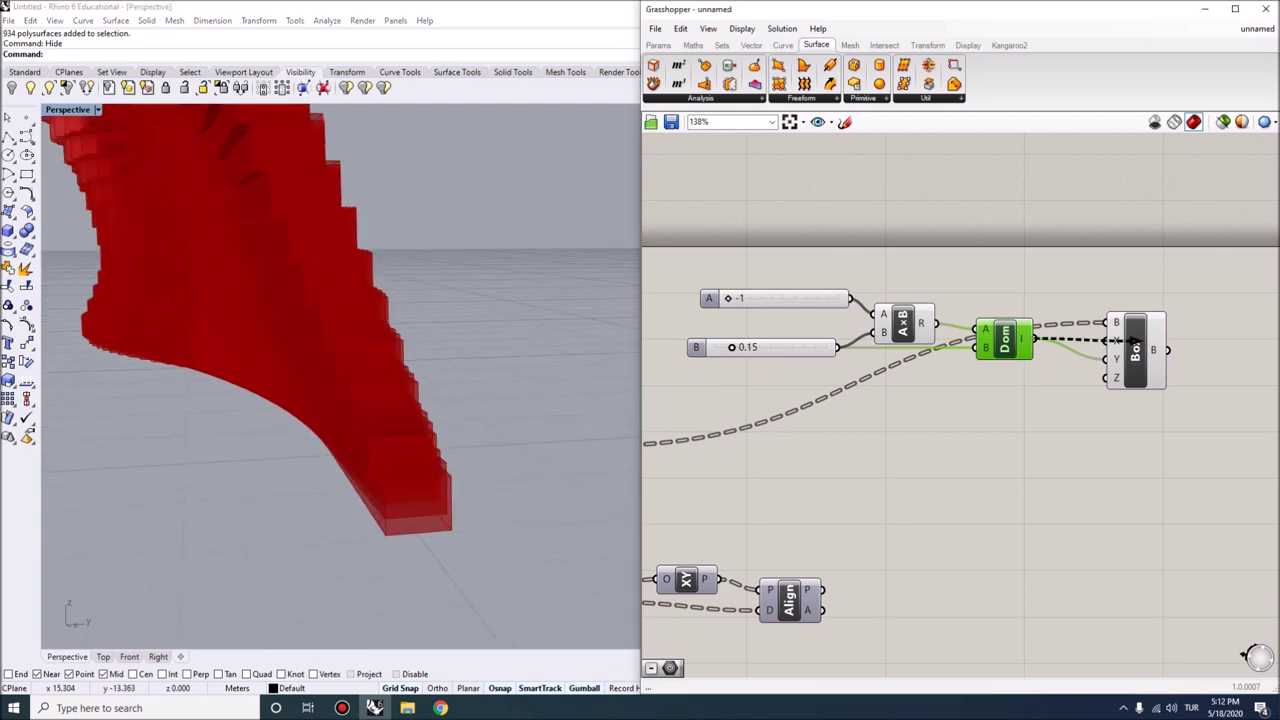
left_click_drag(1048, 382, 680, 268)
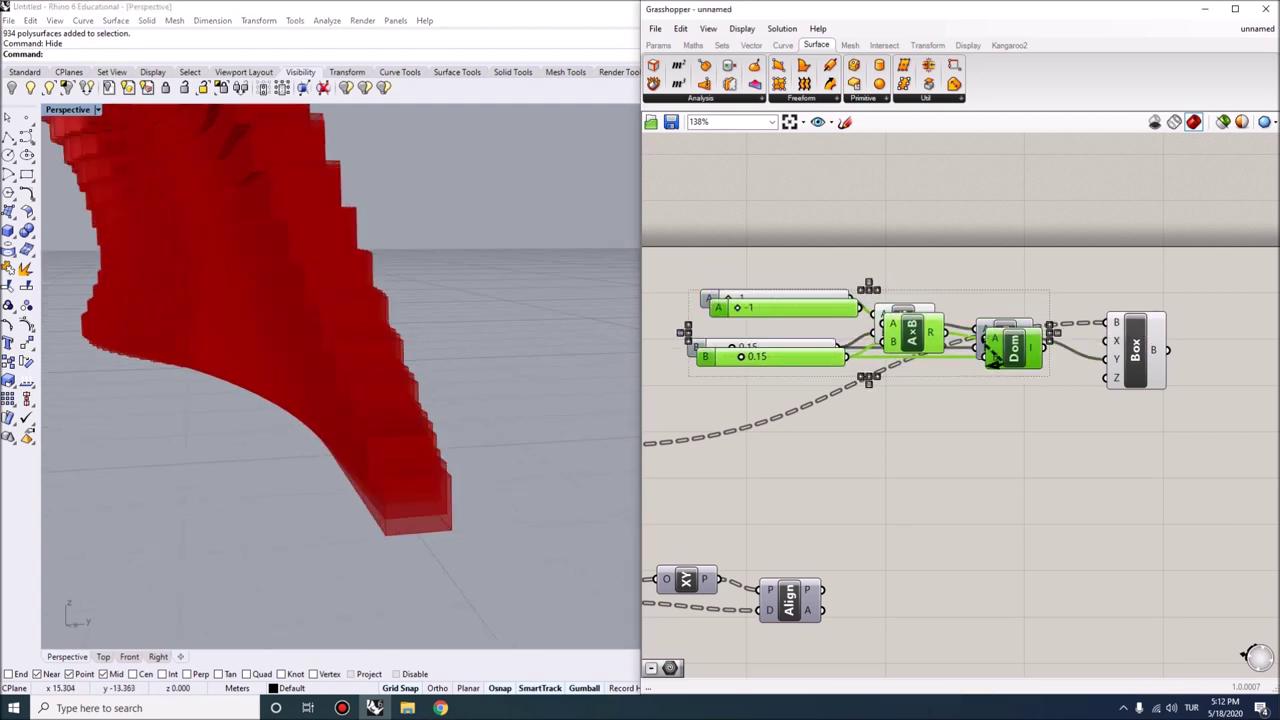
key("ctrl+c")
key("ctrl+v")
left_click_drag(780, 330, 783, 381)
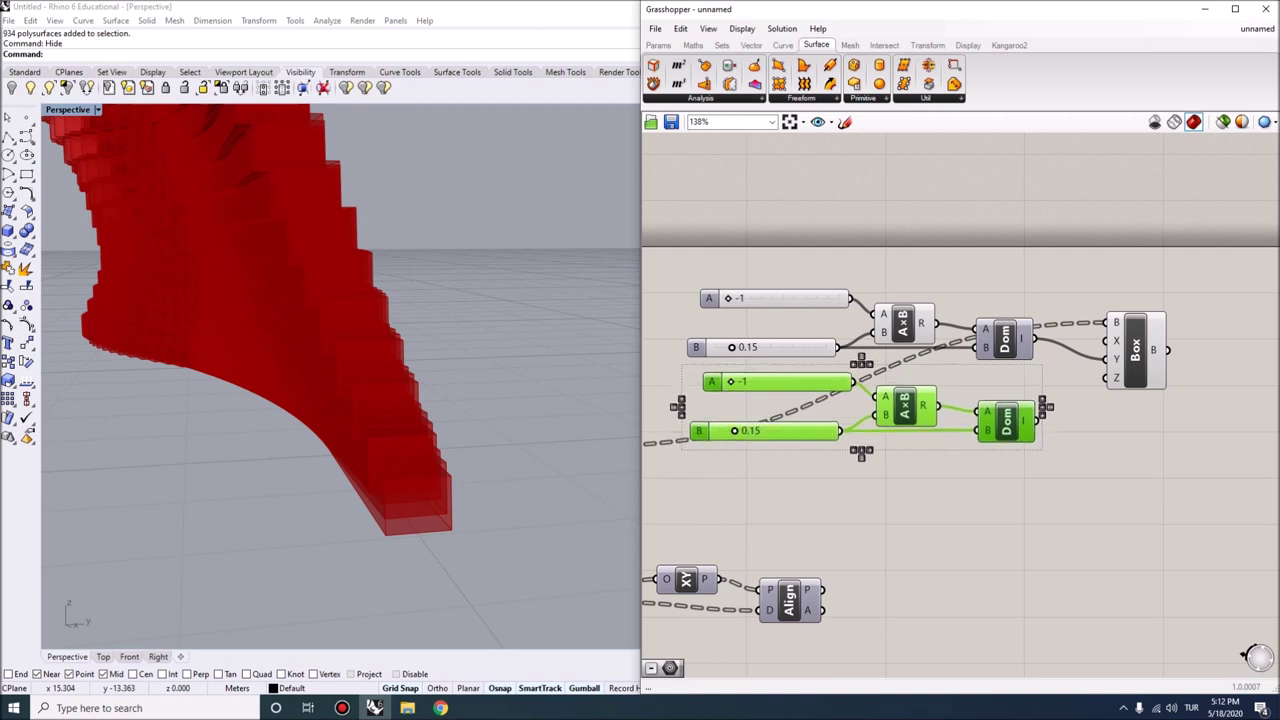
left_click_drag(1036, 420, 1105, 358)
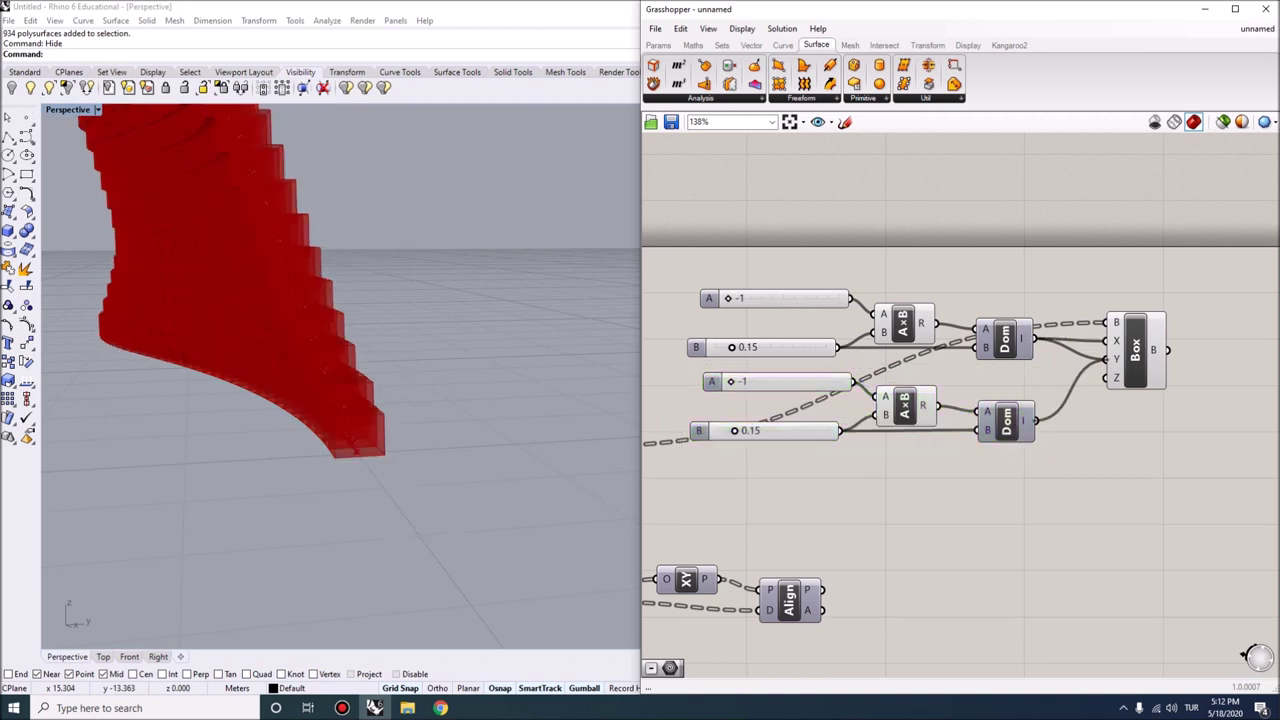
scroll(1048, 417, "down", 2)
- Paste a third copy of the domain group and wire it into the Box's Z size
key("ctrl+v")
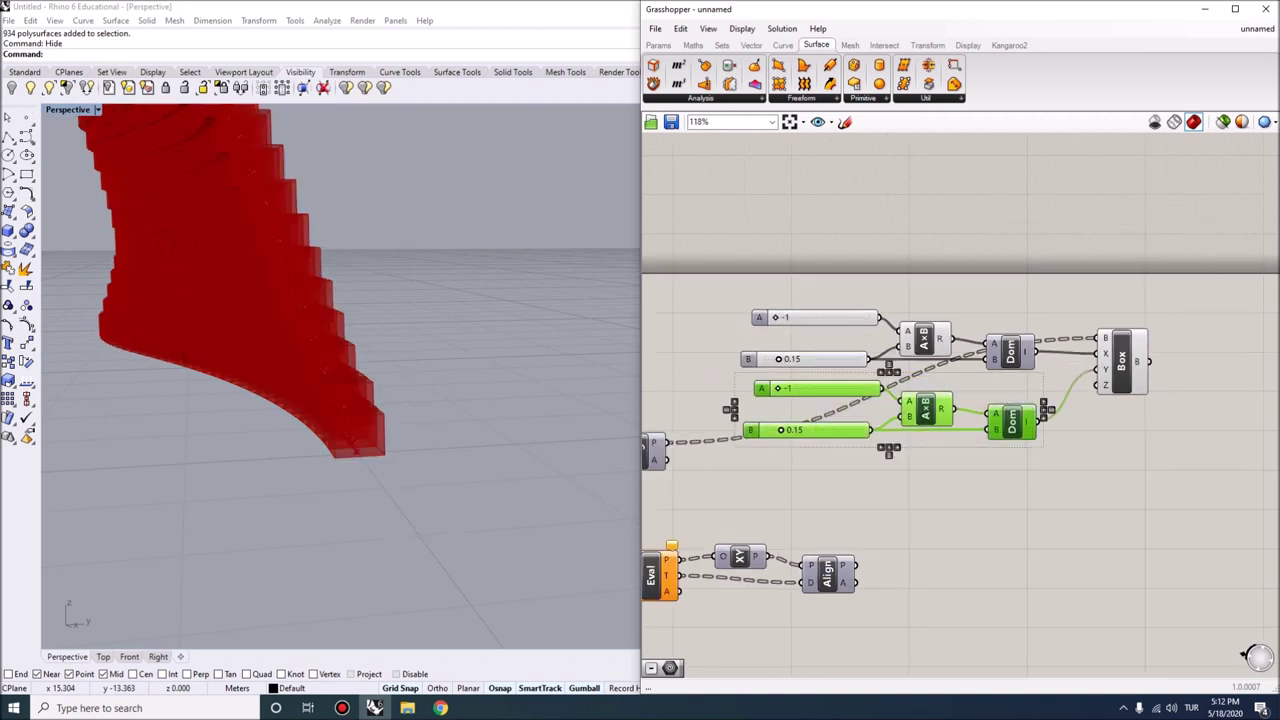
left_click_drag(1015, 425, 1137, 360)
left_click(1000, 560)
left_click(1122, 360)
right_click_drag(950, 600, 964, 584)
scroll(792, 468, "up", 3)
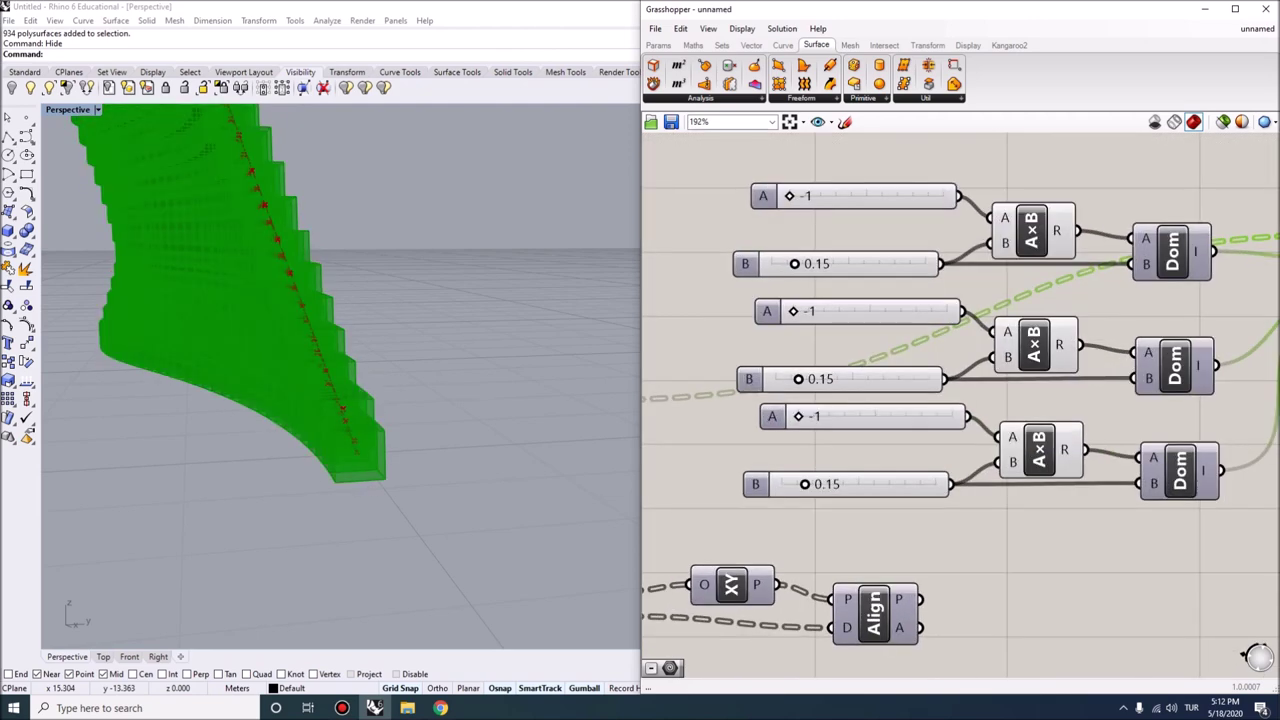
- Lower the third (Z) size slider to 0.05
left_click_drag(804, 484, 791, 484)
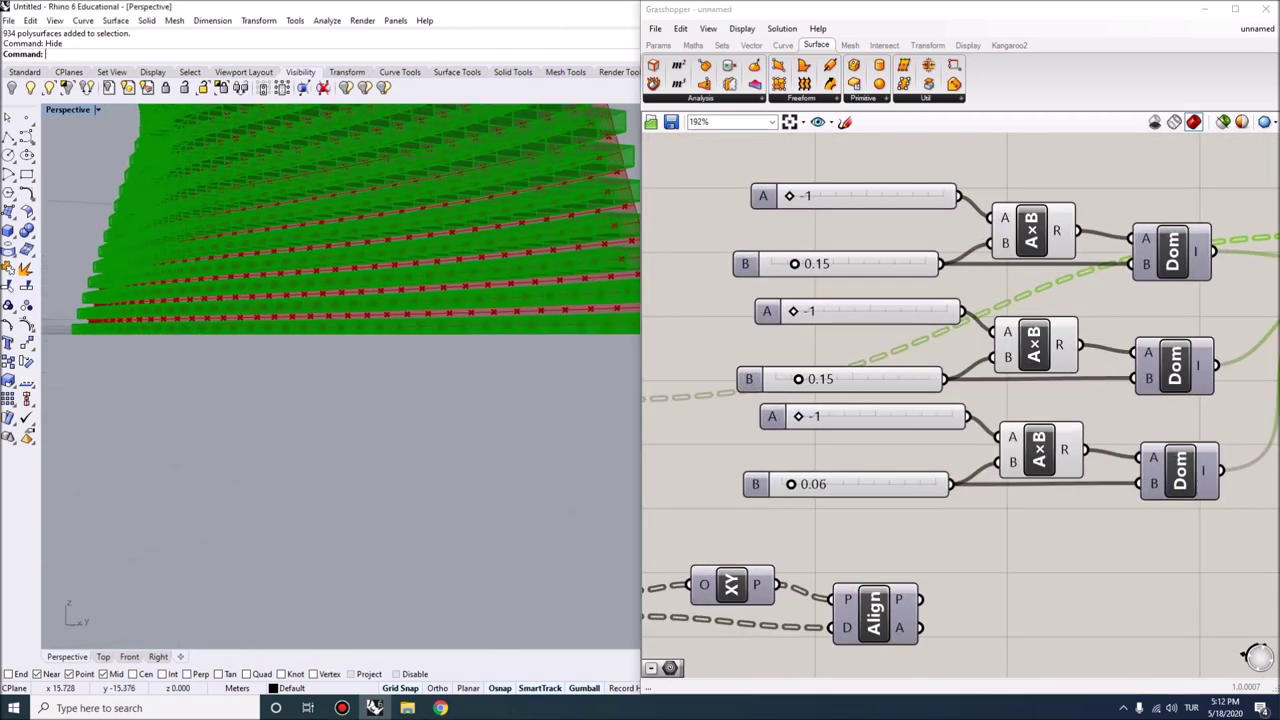
right_click_drag(340, 420, 420, 425)
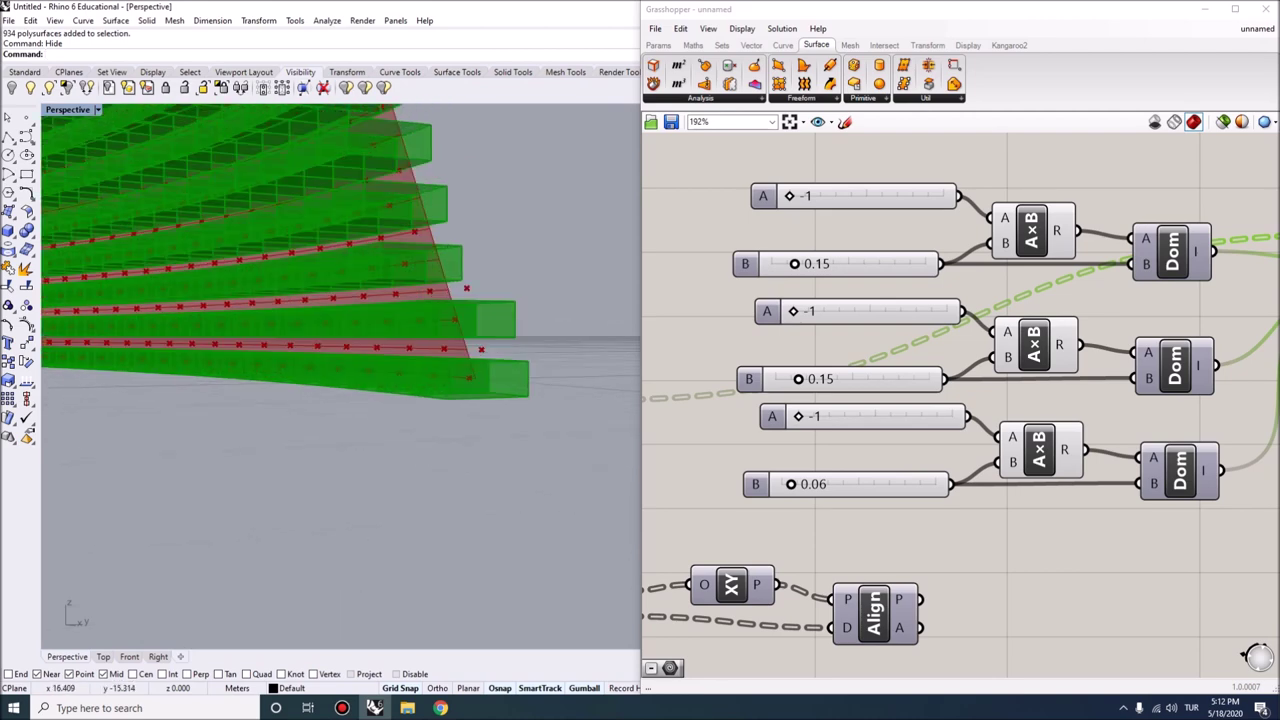
left_click_drag(791, 484, 789, 484)
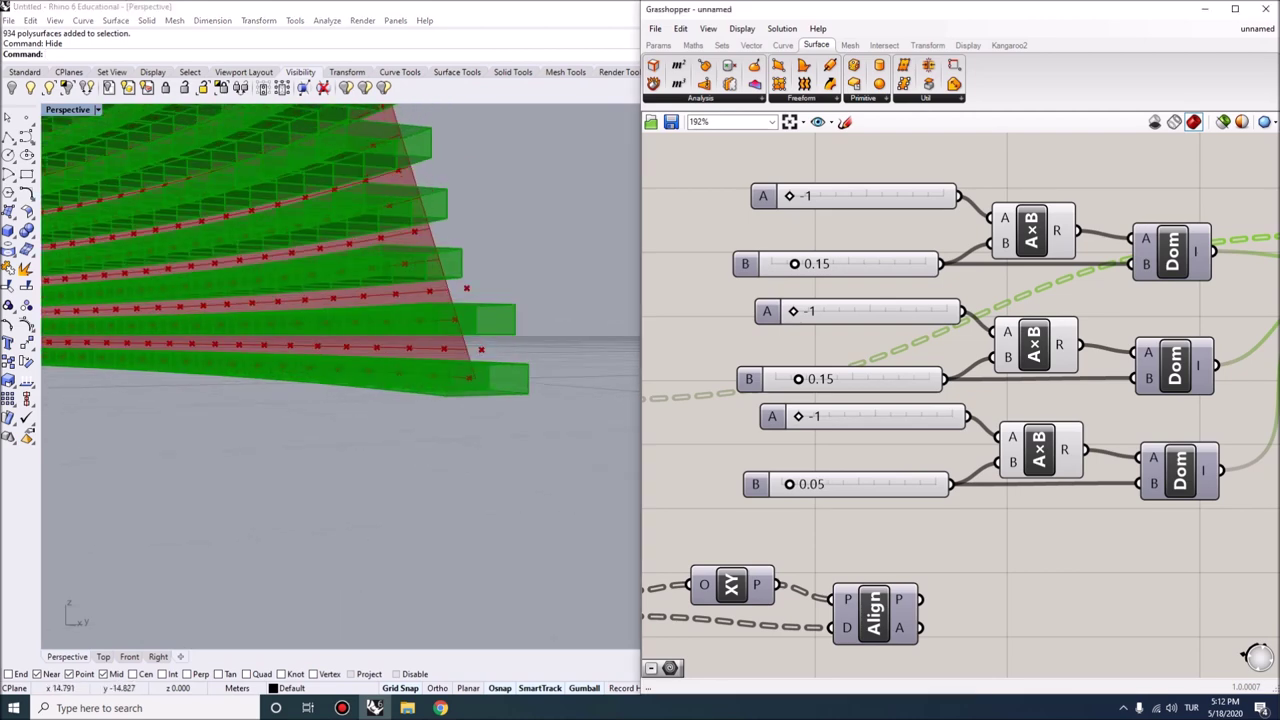
right_click_drag(420, 425, 330, 405)
scroll(330, 405, "up", 5)
scroll(340, 376, "down", 5)
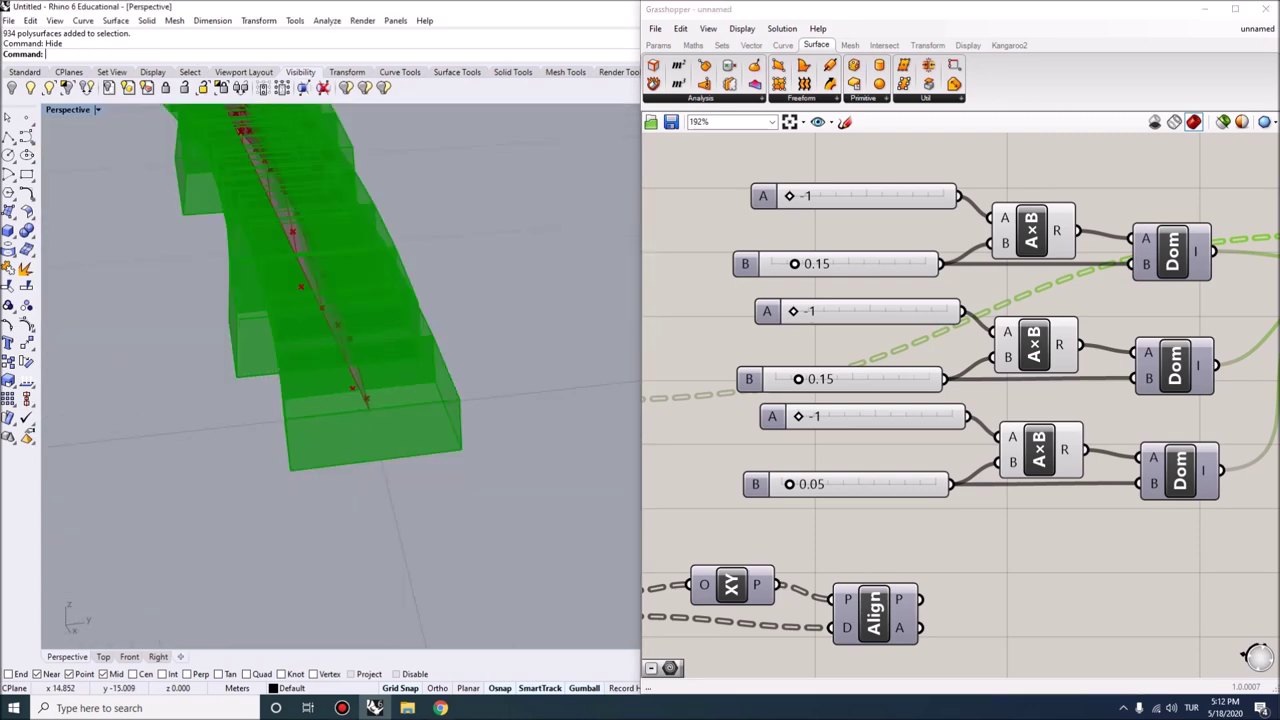
- Lower the second (Y) size slider to 0.07
left_click_drag(798, 378, 787, 378)
left_click_drag(784, 378, 786, 378)
right_click_drag(340, 380, 180, 400)
scroll(340, 300, "up", 10)
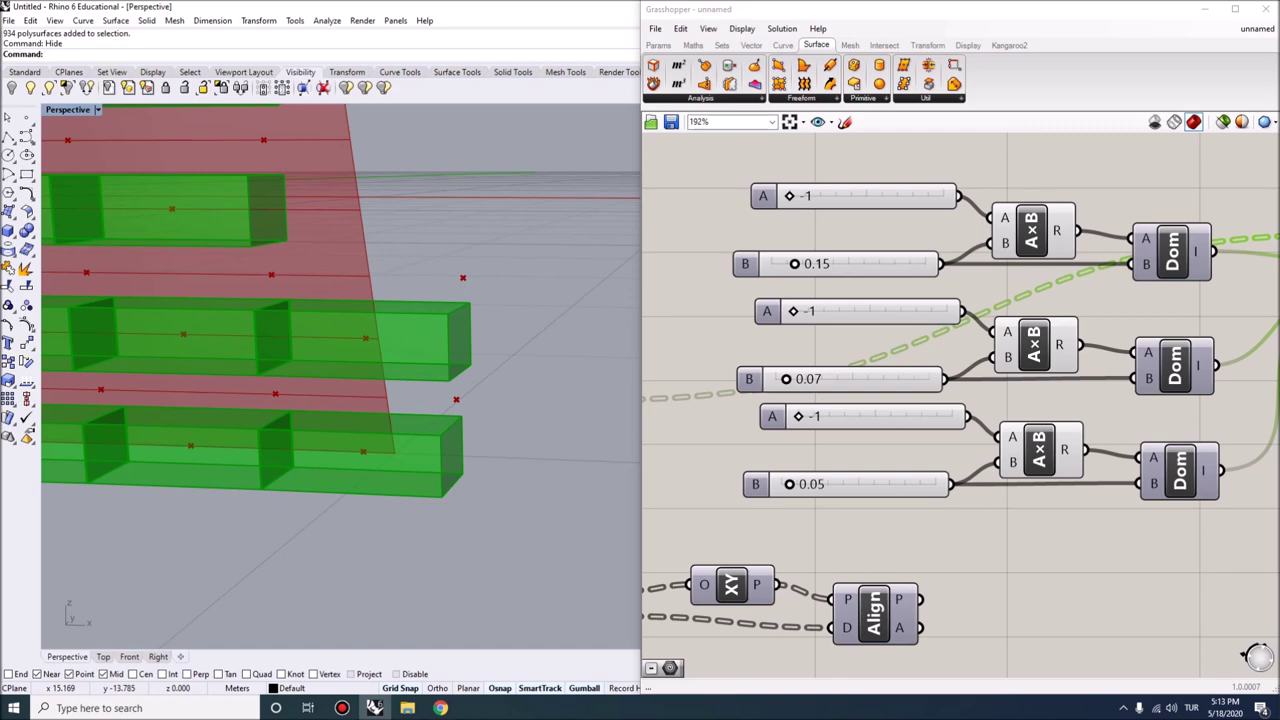
- Lower the brick length (X) slider to 0.12
left_click_drag(794, 263, 790, 263)
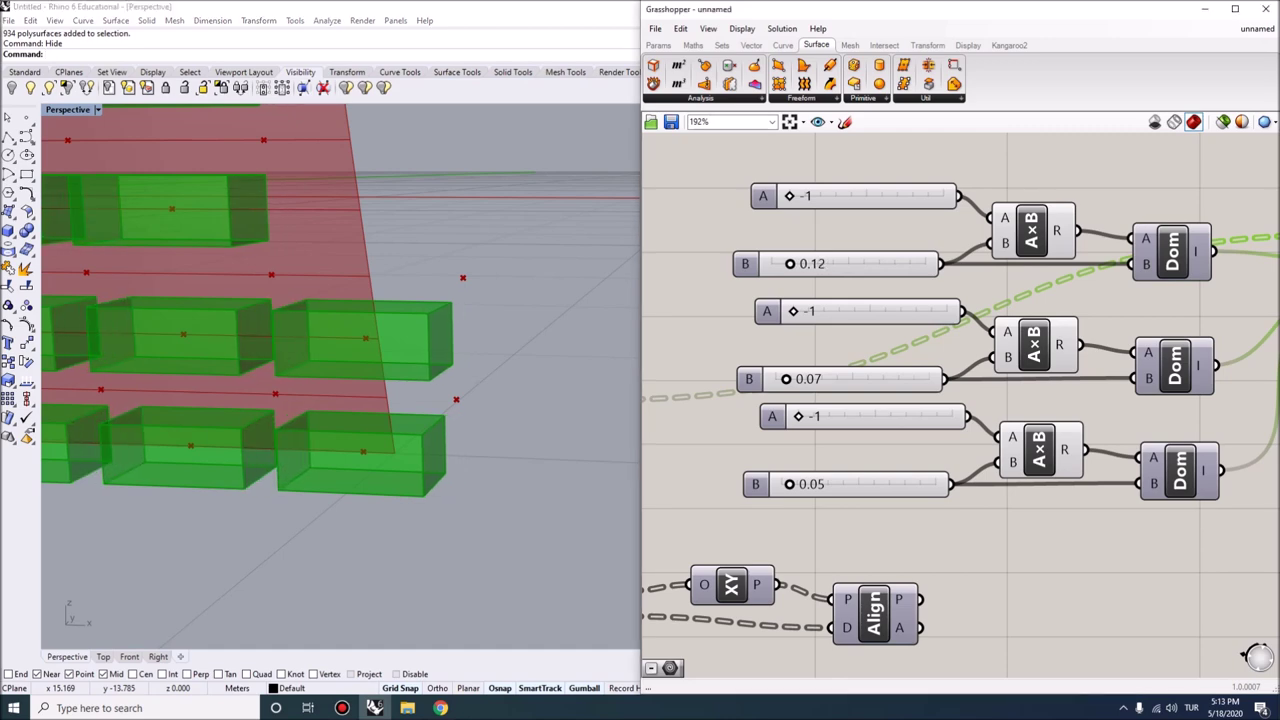
scroll(340, 300, "down", 5)
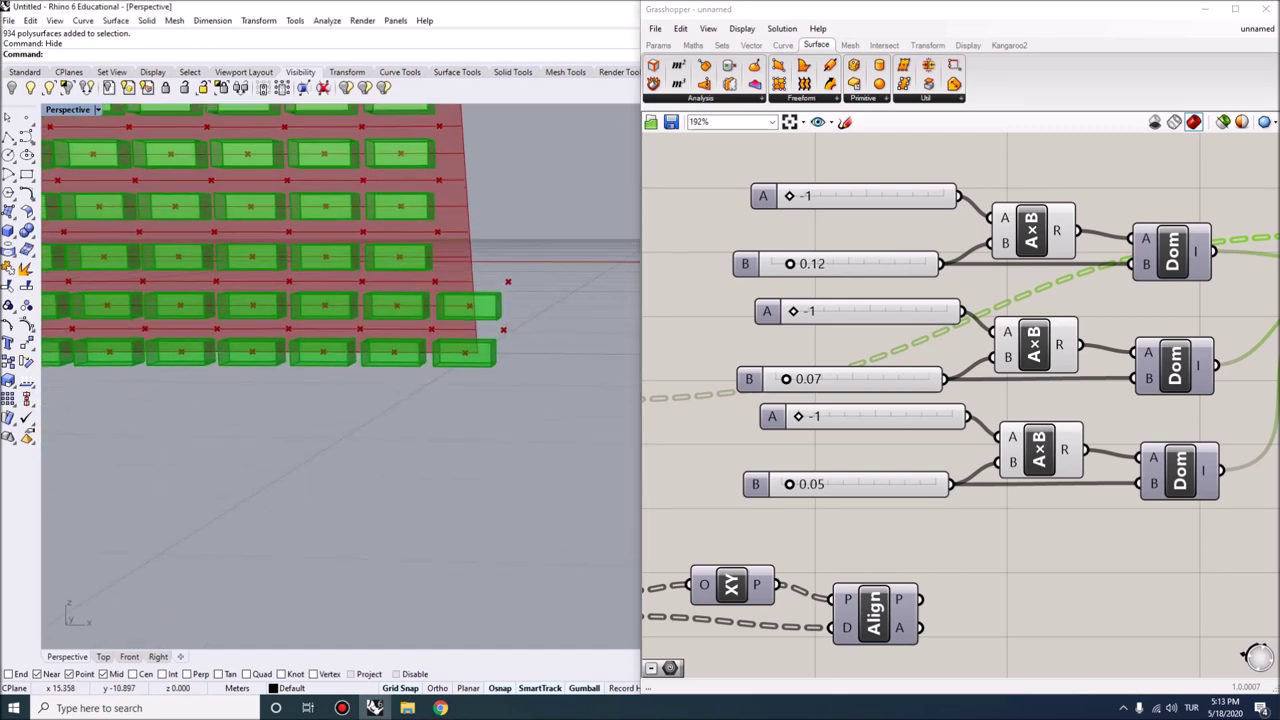
scroll(340, 300, "down", 5)
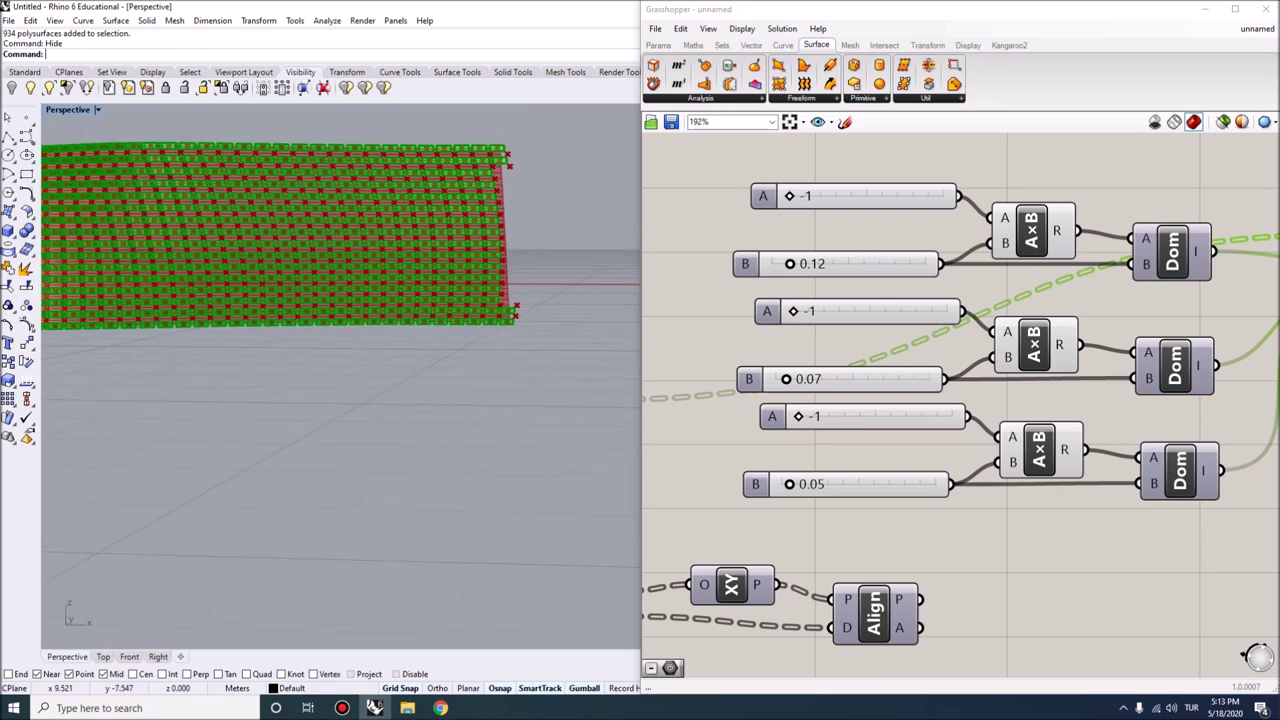
scroll(340, 300, "up", 4)
- Copy the Box component and feed the shifted aligned planes into the copy
scroll(960, 400, "down", 3)
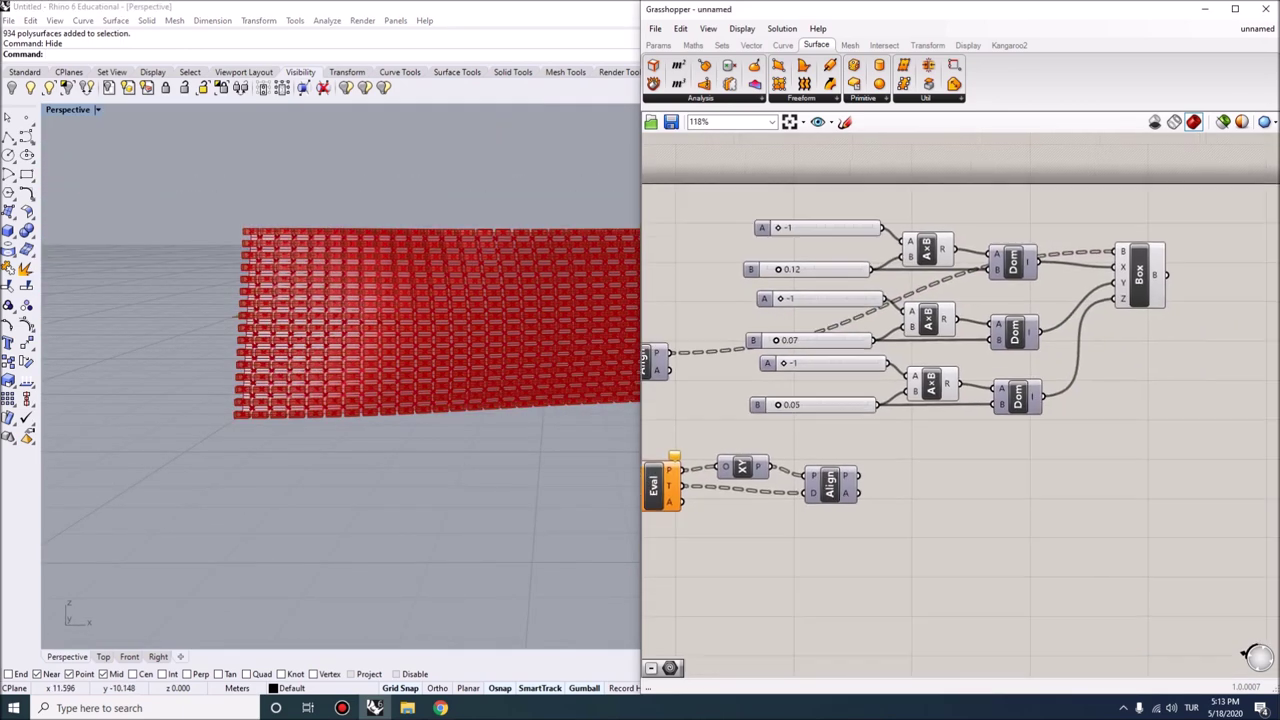
right_click_drag(1050, 400, 980, 400)
left_click_drag(992, 420, 660, 196)
left_click(1150, 470)
left_click_drag(1068, 268, 1130, 341)
right_click_drag(1000, 500, 990, 437)
scroll(1124, 263, "down", 2)
left_click_drag(1122, 278, 1112, 410, "alt")
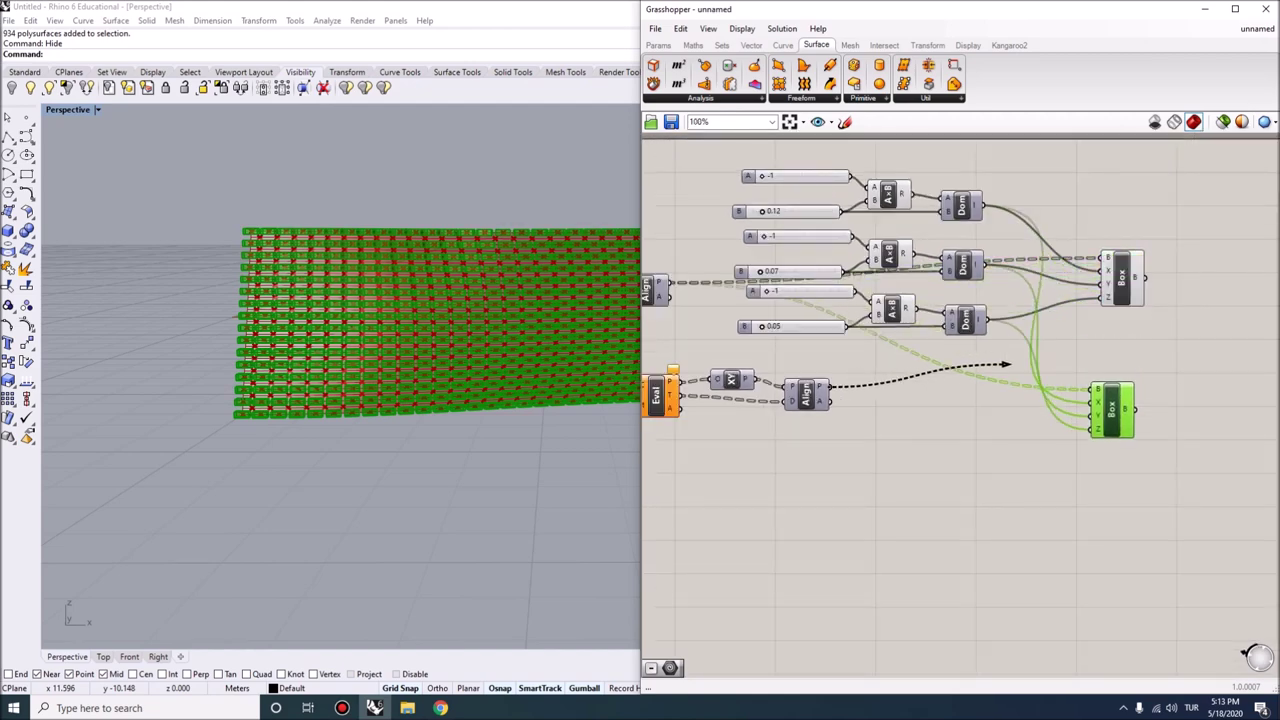
left_click_drag(1010, 365, 1092, 388)
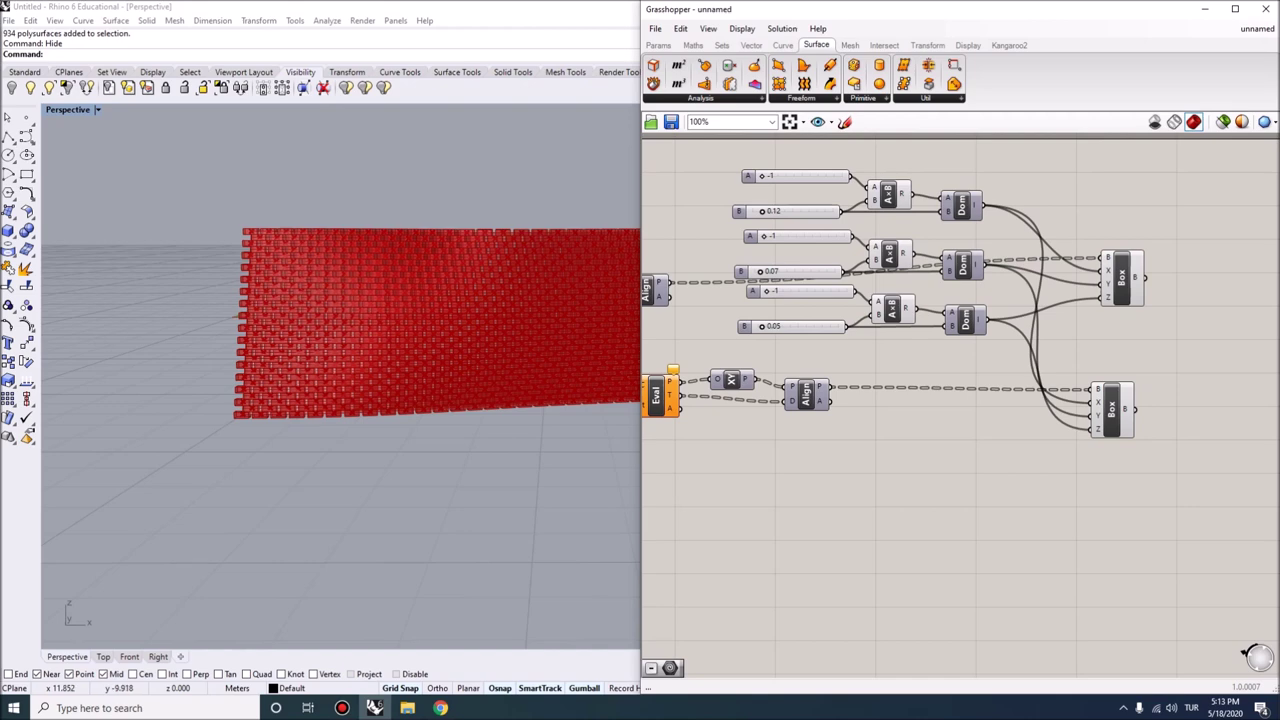
scroll(1250, 355, "down", 4)
- Turn preview off for all components so only the baked-style brick wall shows
left_click_drag(1051, 443, 671, 286)
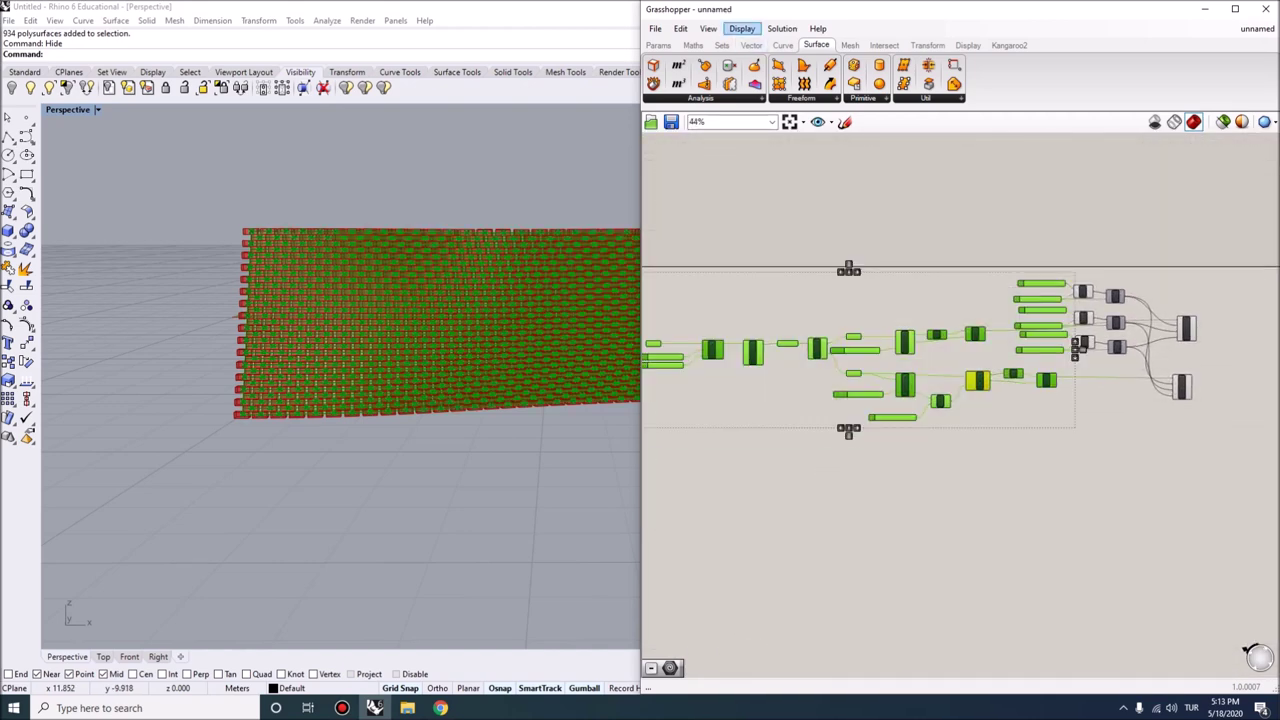
left_click(782, 28)
left_click(800, 226)
scroll(342, 300, "up", 2)
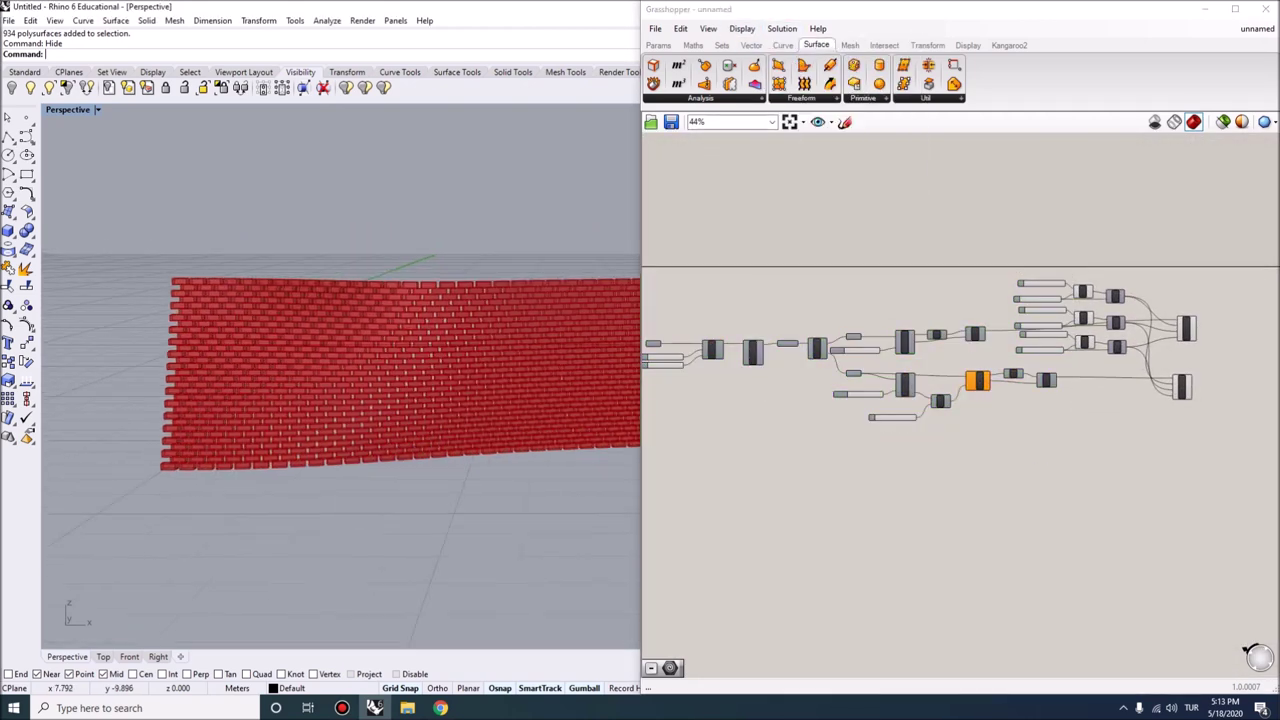
scroll(340, 300, "up", 5)
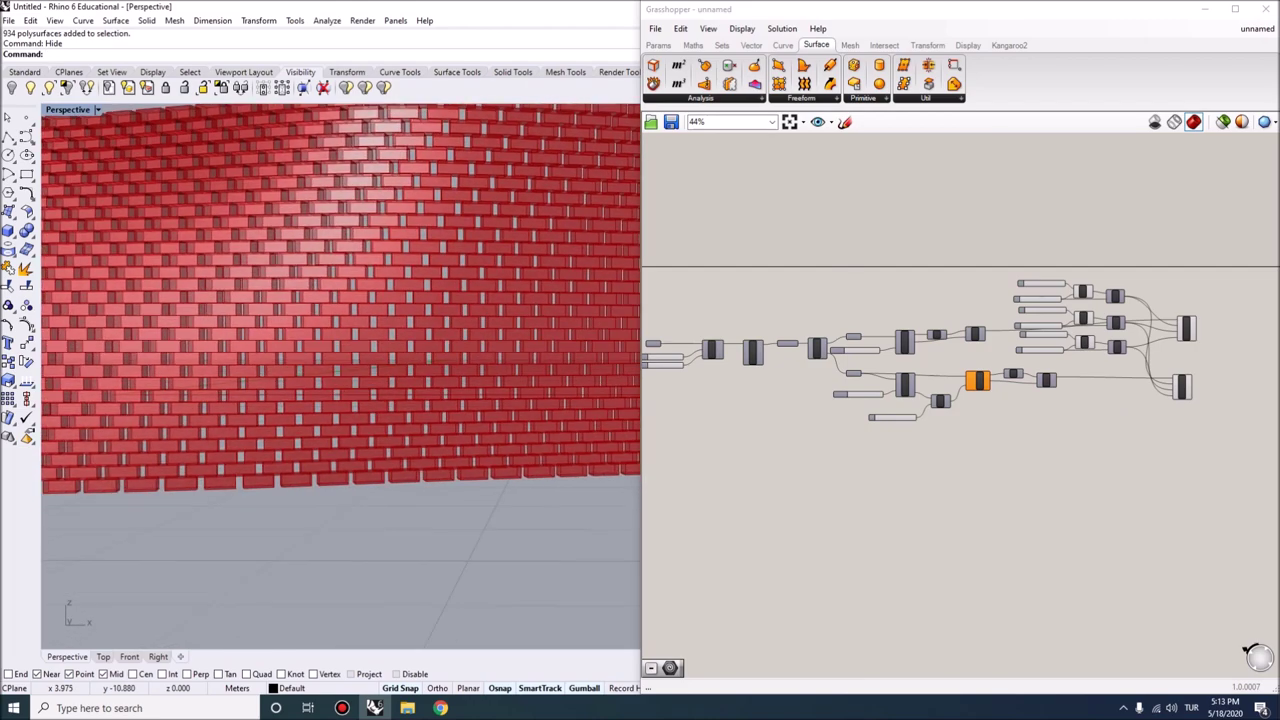
right_click_drag(340, 300, 400, 310)
scroll(400, 310, "up", 2)
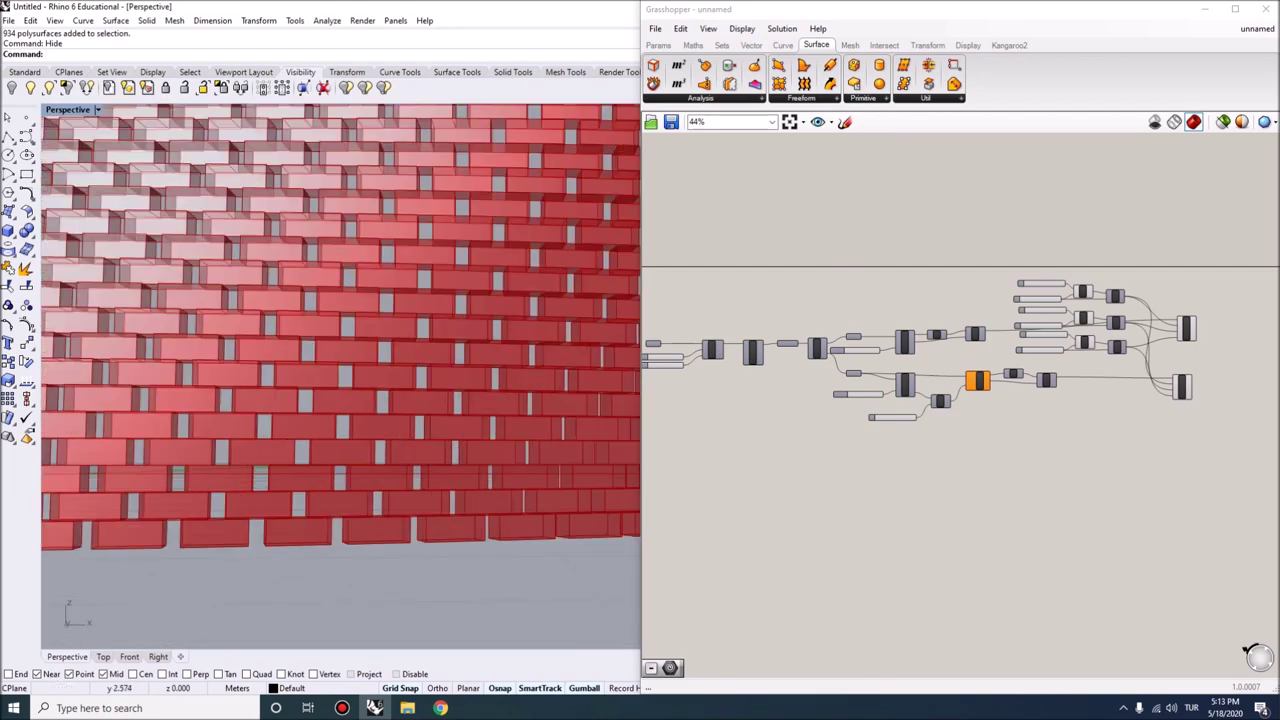
scroll(400, 310, "down", 5)
right_click_drag(400, 310, 340, 325)
- Place a Geo parameter and wire both Box outputs into it, nudging the lower Box aside
scroll(1000, 350, "up", 3)
double_click(943, 351)
type("g")
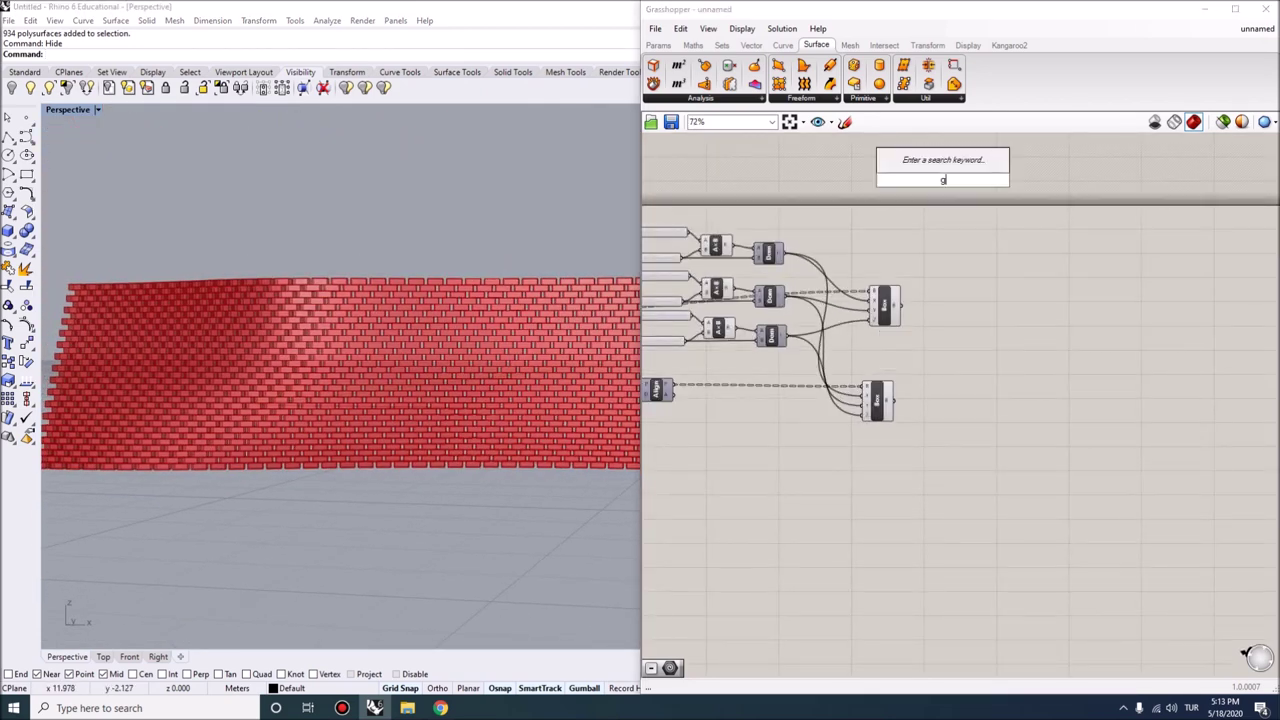
type("eo")
key("Return")
scroll(930, 380, "up", 4)
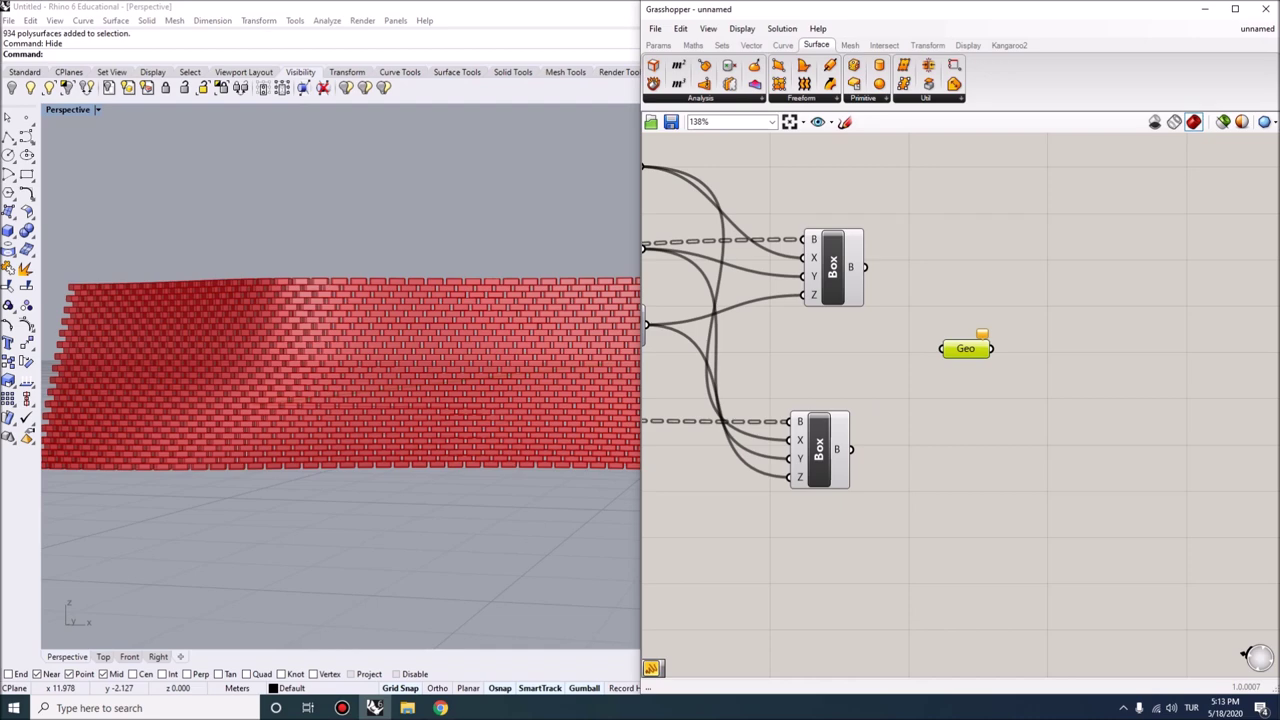
left_click_drag(850, 449, 944, 348, "shift")
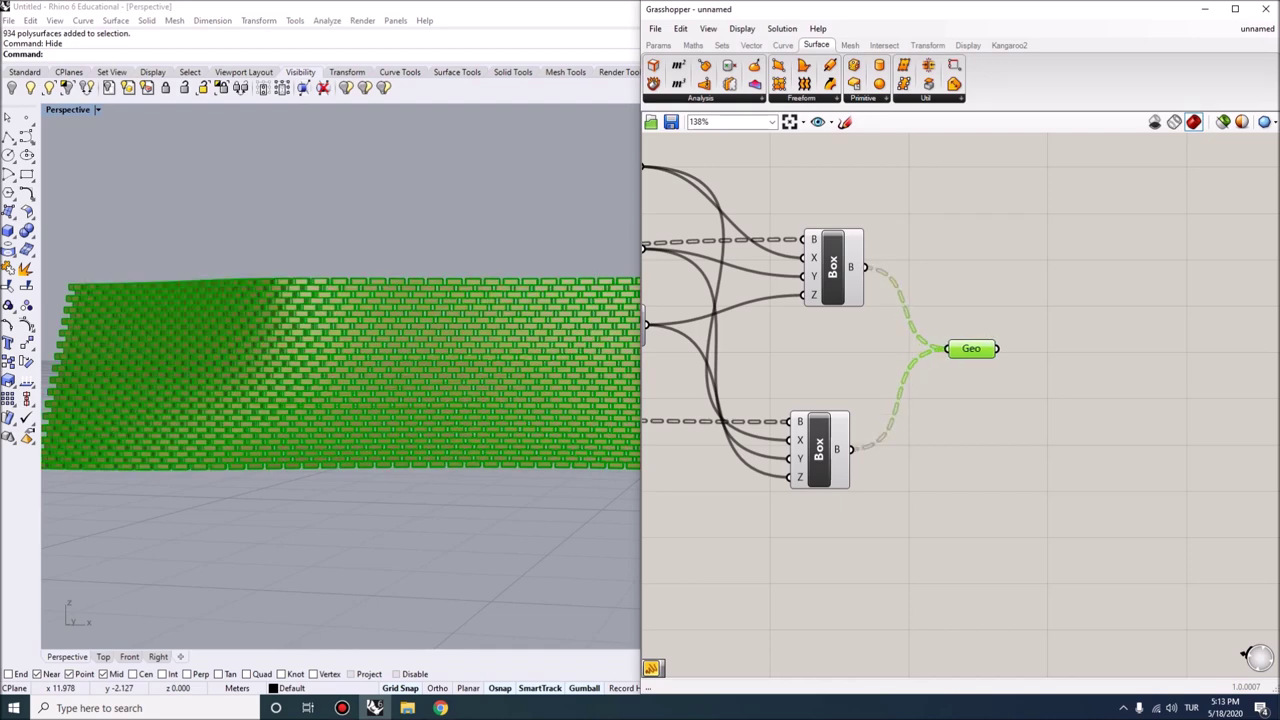
left_click(818, 450)
left_click_drag(818, 450, 850, 433)
- Bake the Geo parameter's bricks into the Rhino document, accepting the bake settings
left_click(970, 348)
right_click(970, 348)
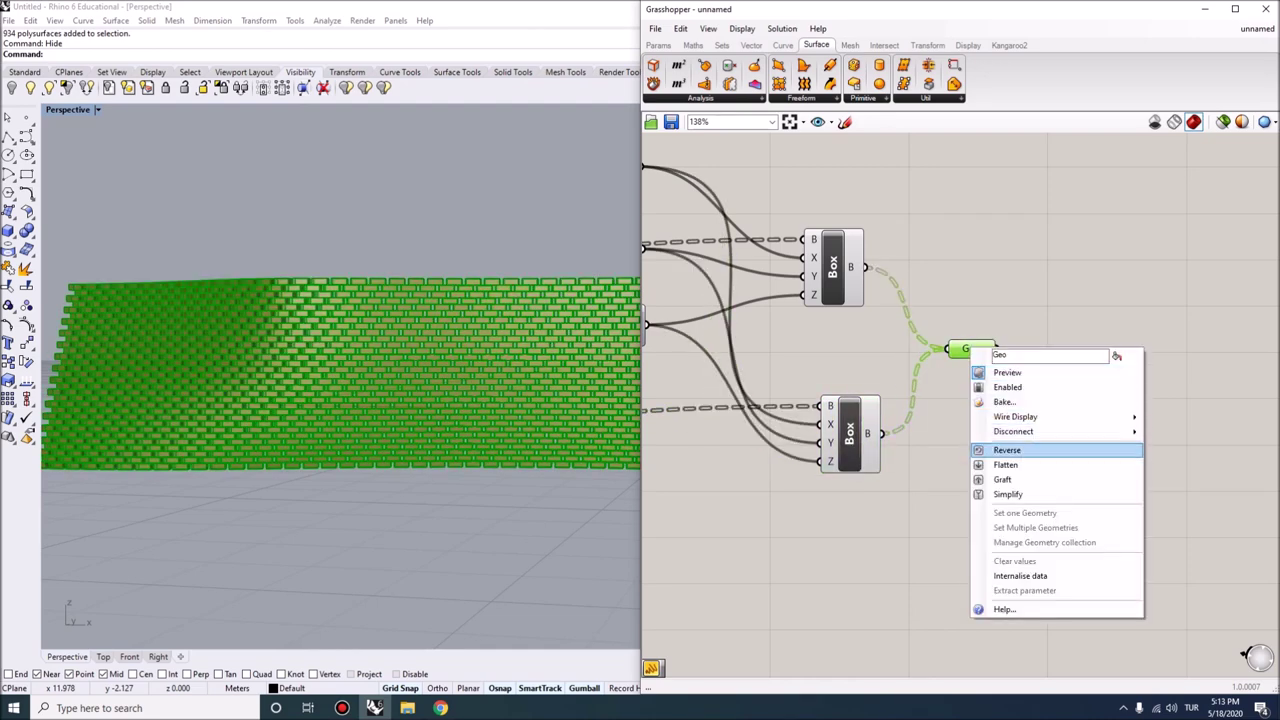
key("Escape")
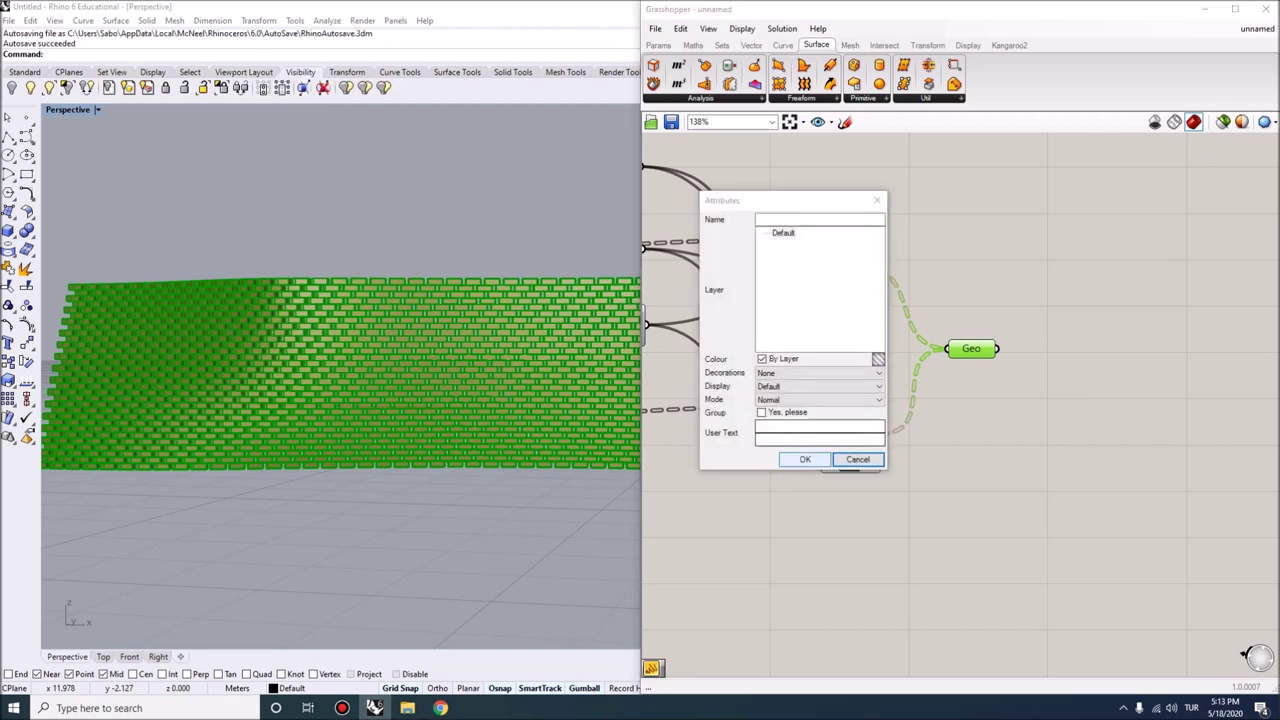
key("Return")
left_click(1205, 9)
- Move all baked bricks clear of the green preview, zoom to them, and delete a stray brick
scroll(555, 333, "down", 4)
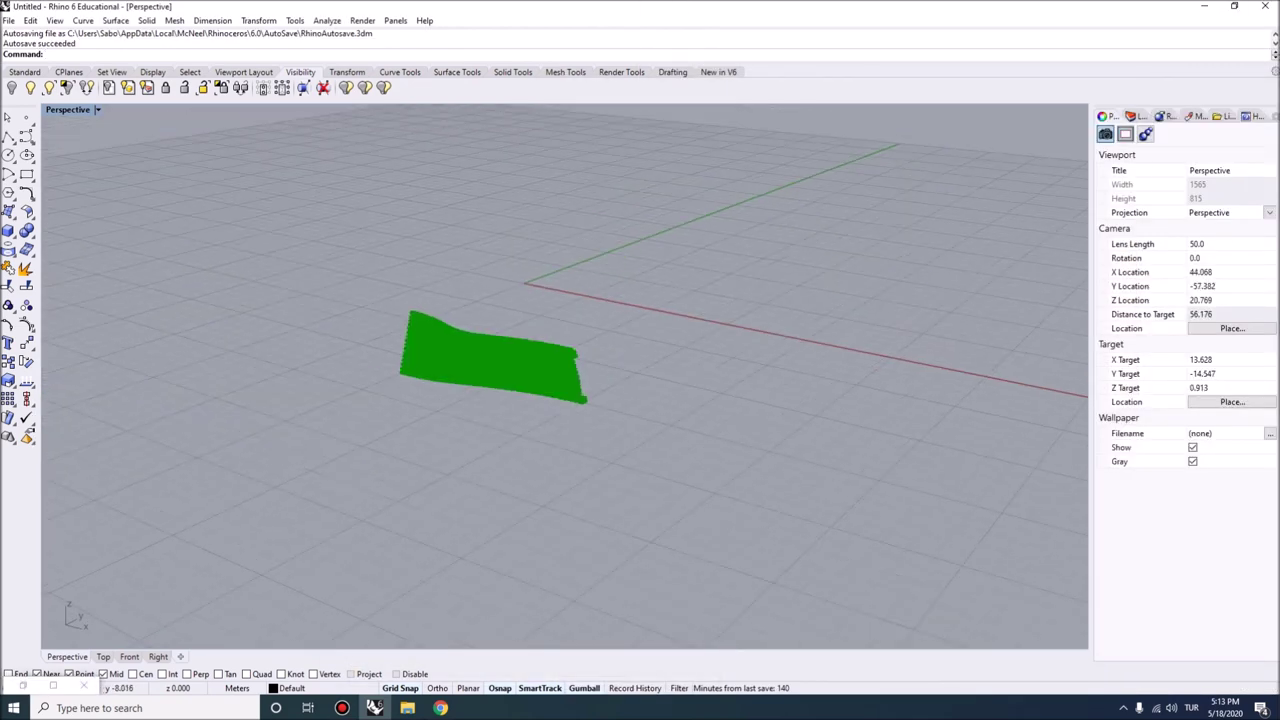
key("ctrl+a")
scroll(510, 333, "up", 3)
left_click_drag(480, 381, 730, 225)
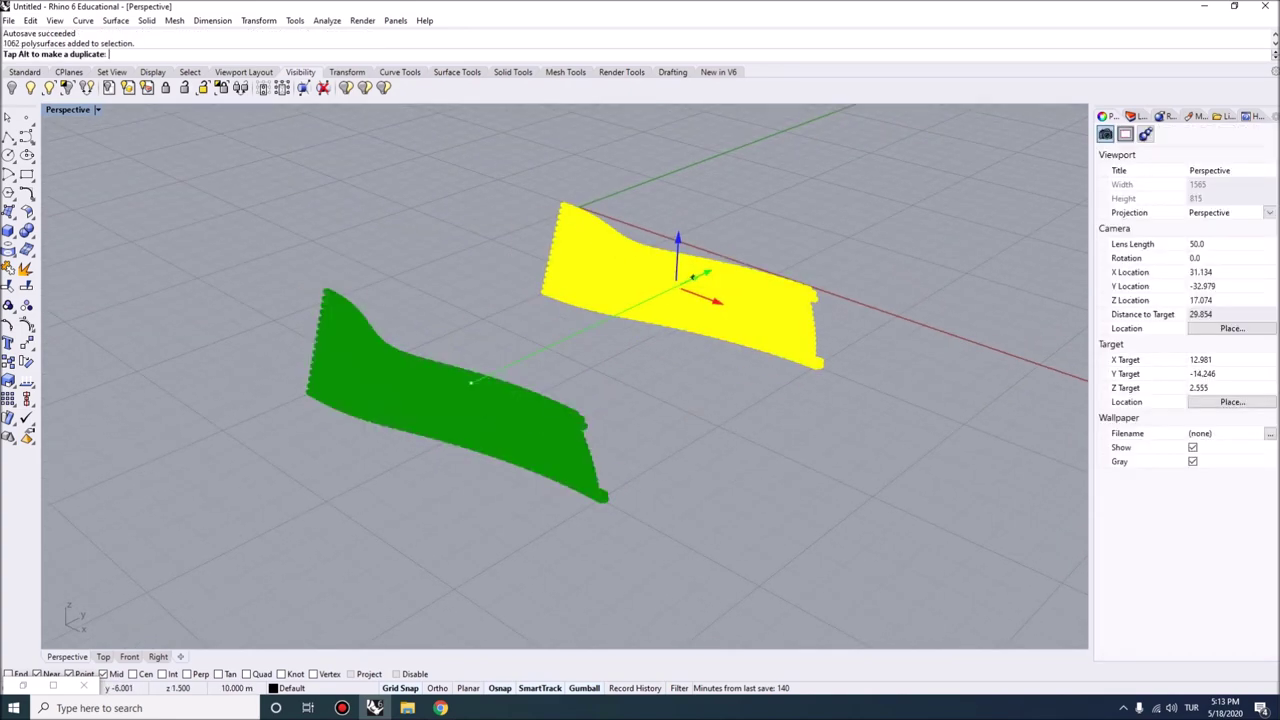
type("zs")
key("Return")
key("Escape")
scroll(565, 424, "up", 5)
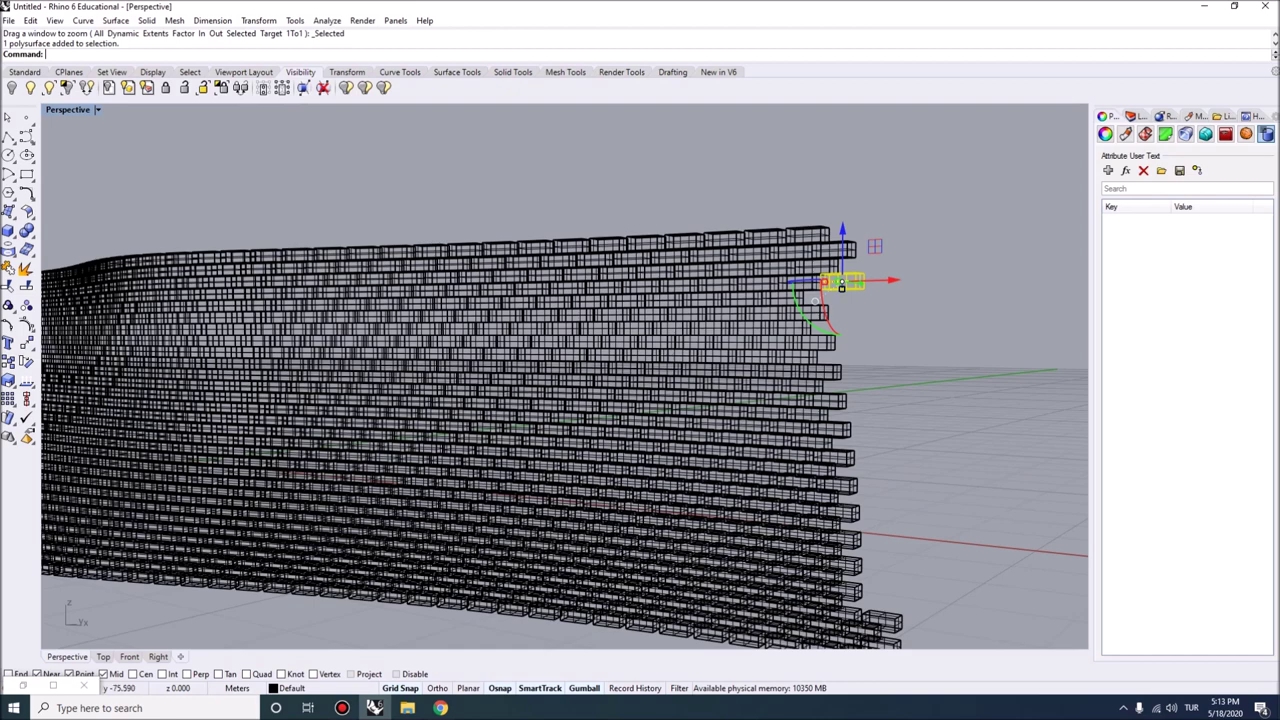
key("Delete")
- Set the Perspective viewport to Rendered display and remove the brick at the wall's lower-right end
left_click(67, 109)
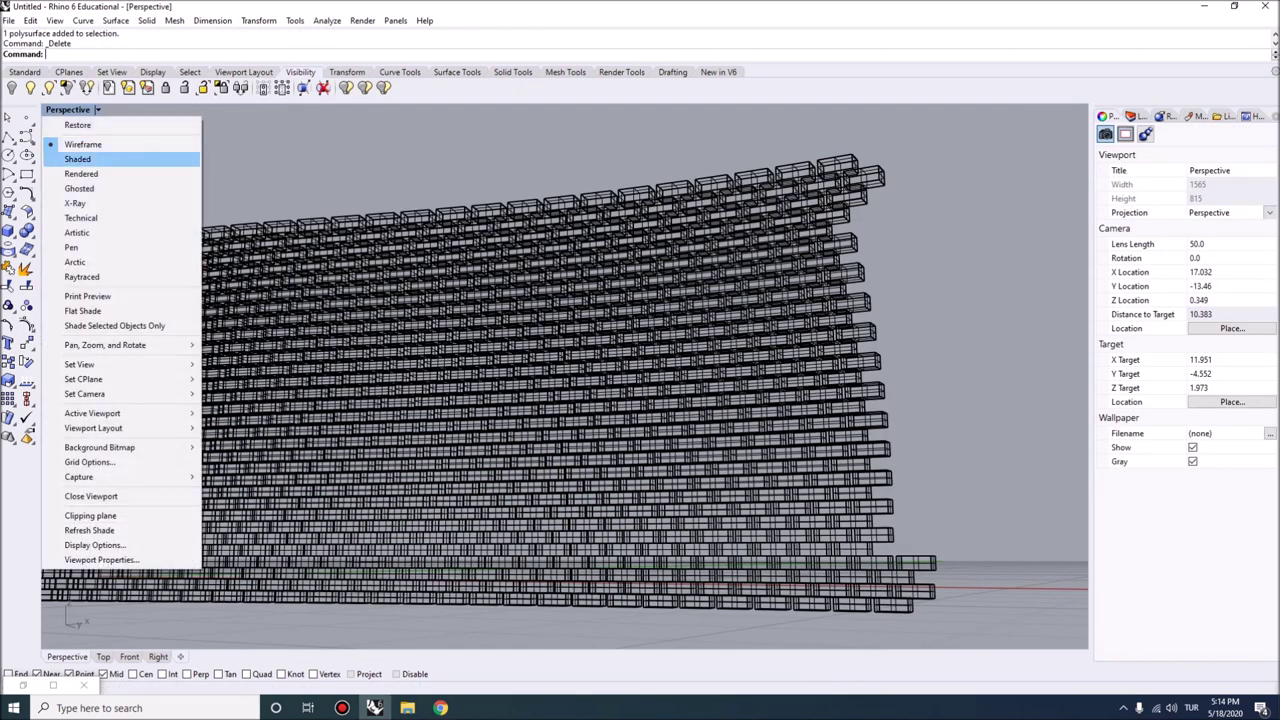
left_click(80, 162)
right_click_drag(560, 400, 470, 378)
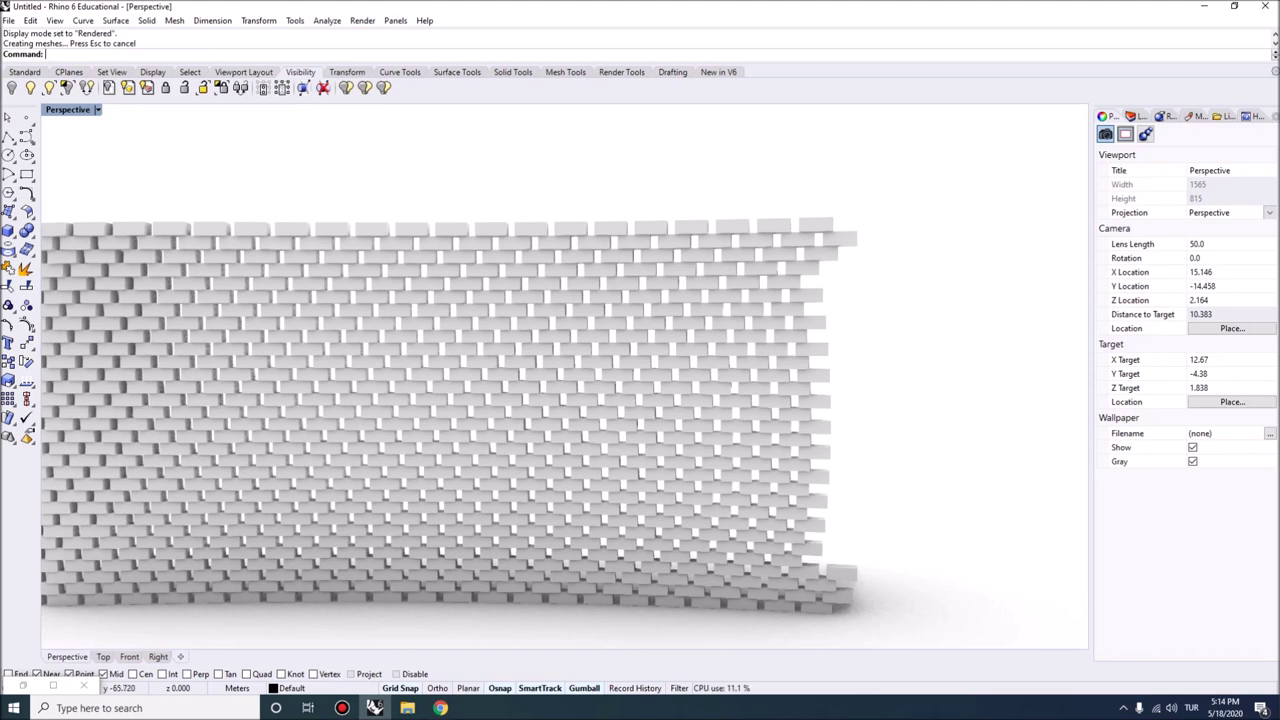
left_click(838, 574)
key("Escape")
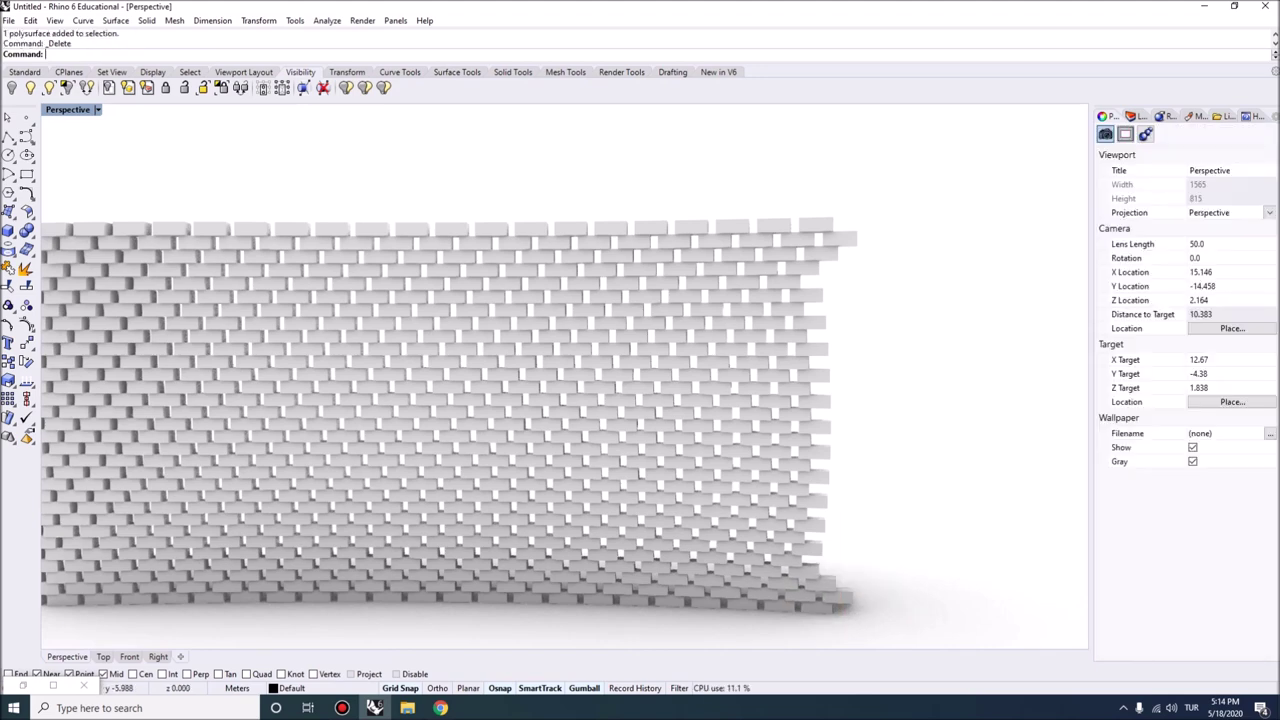
right_click_drag(600, 400, 205, 378)
scroll(615, 400, "up", 5)
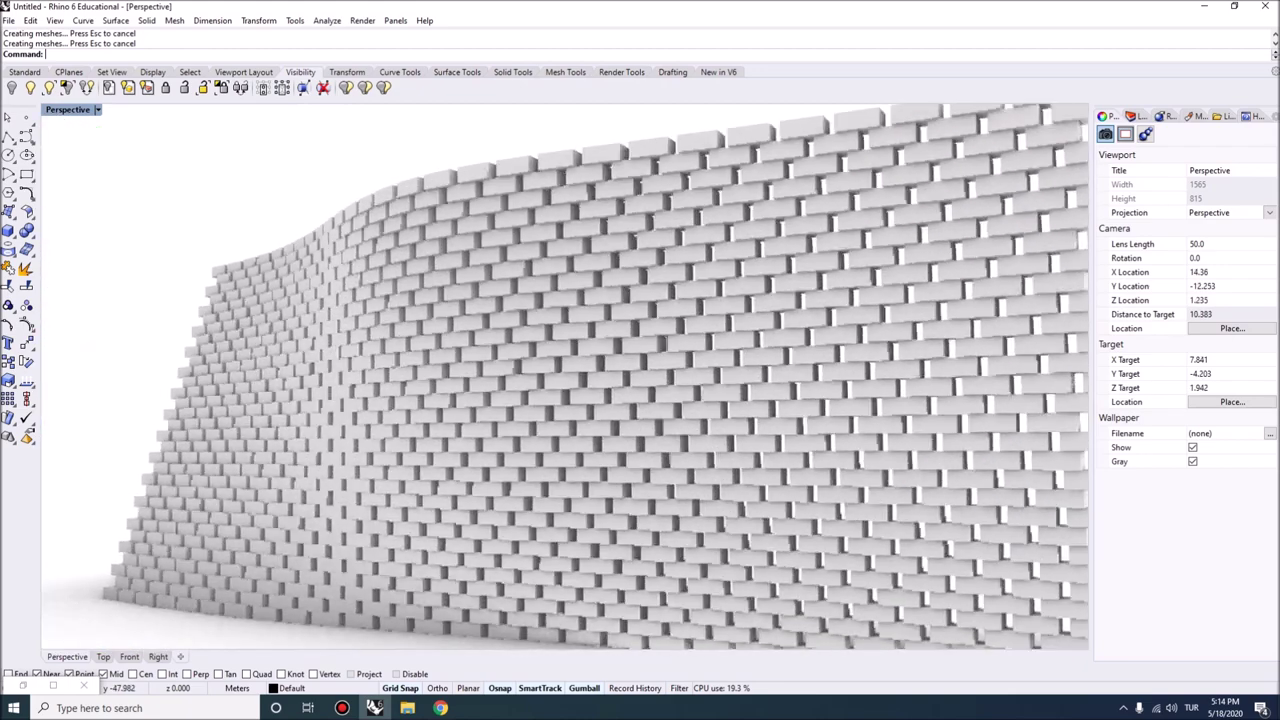
scroll(615, 400, "down", 5)
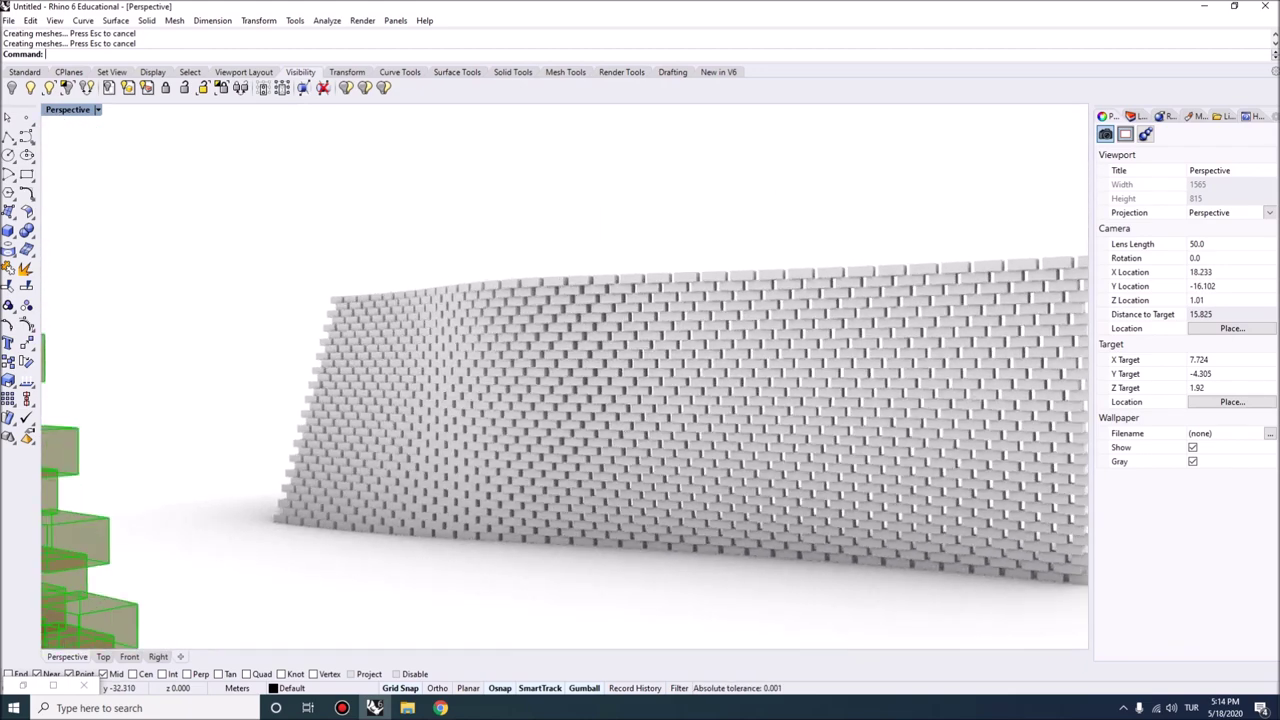
scroll(615, 400, "up", 3)
scroll(375, 526, "up", 2)
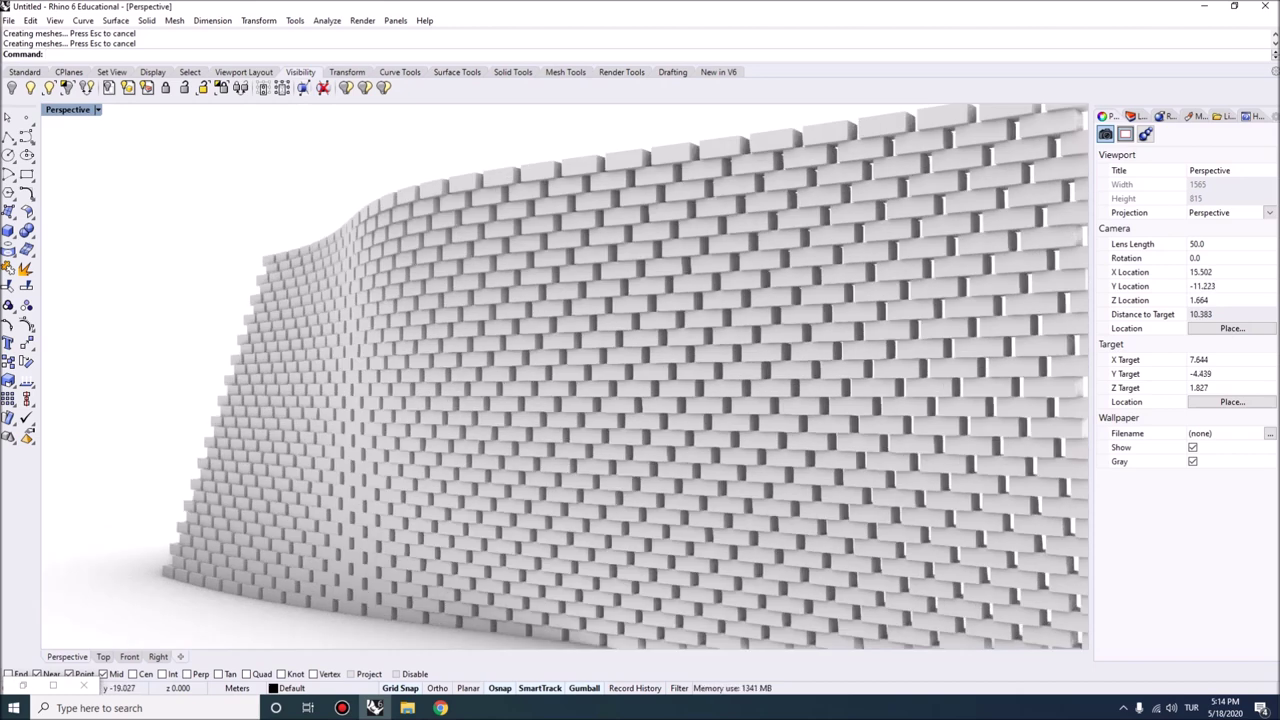
right_click_drag(345, 440, 328, 528)
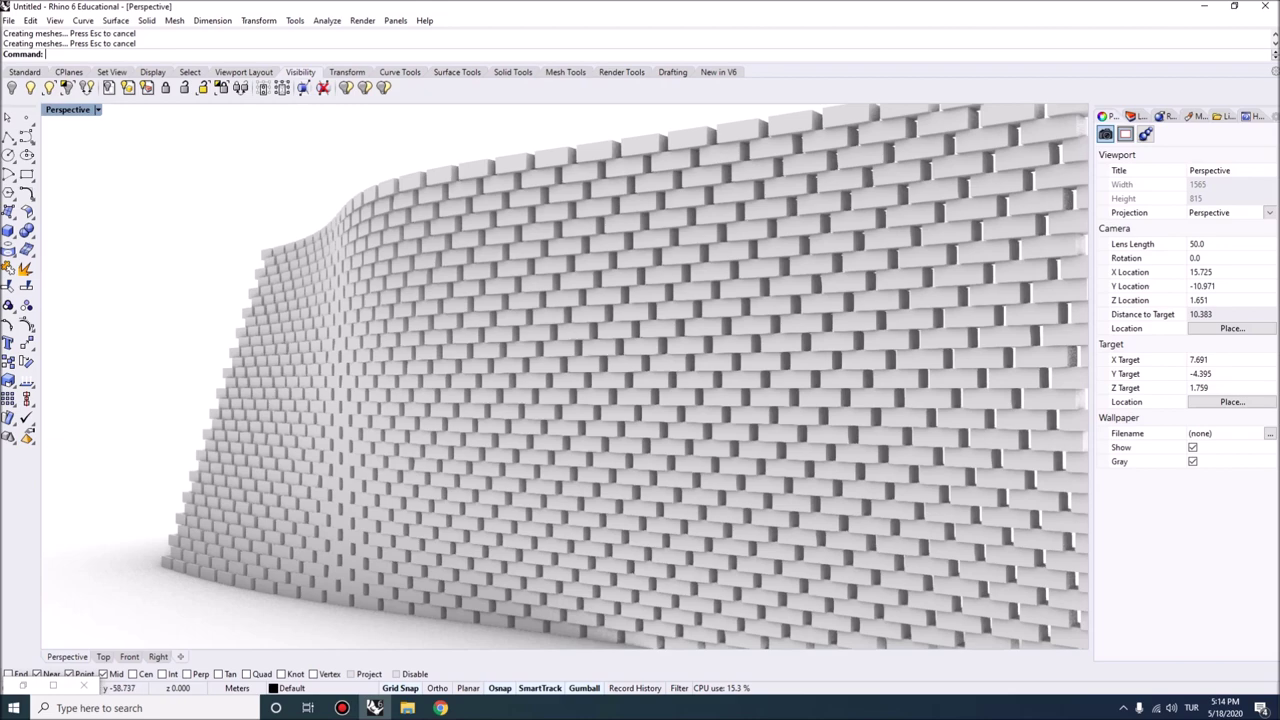
right_click_drag(328, 590, 520, 540)
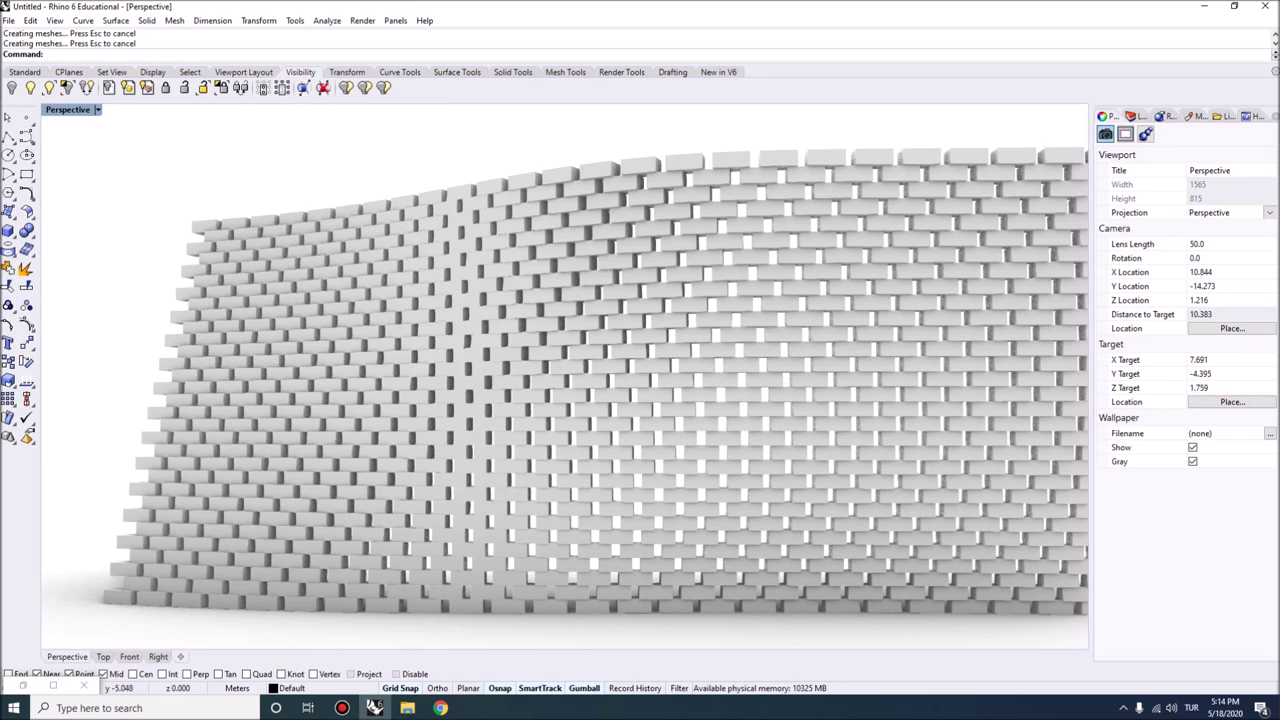
right_click_drag(520, 540, 449, 526)
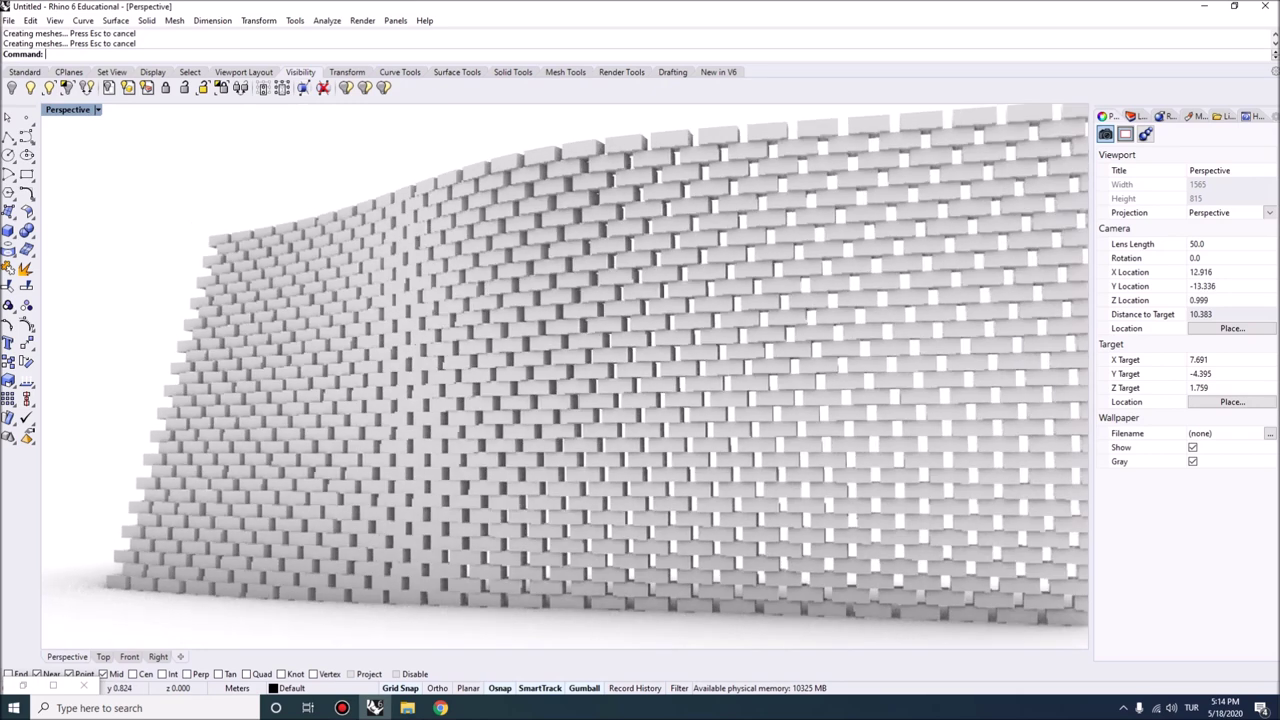
mouse_move(393, 487)
right_mouse_down()
mouse_move(392, 518)
mouse_move(415, 475)
mouse_move(374, 485)
mouse_move(381, 468)
right_mouse_up()
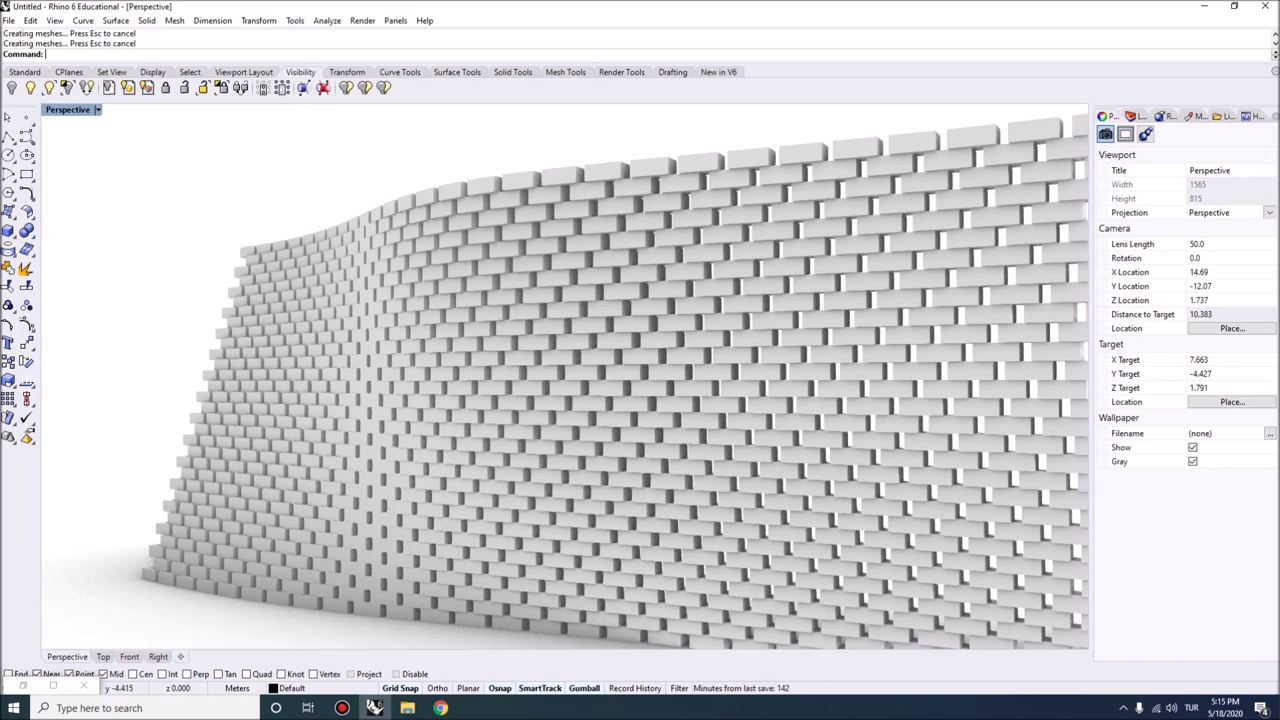
right_click_drag(955, 316, 915, 292)
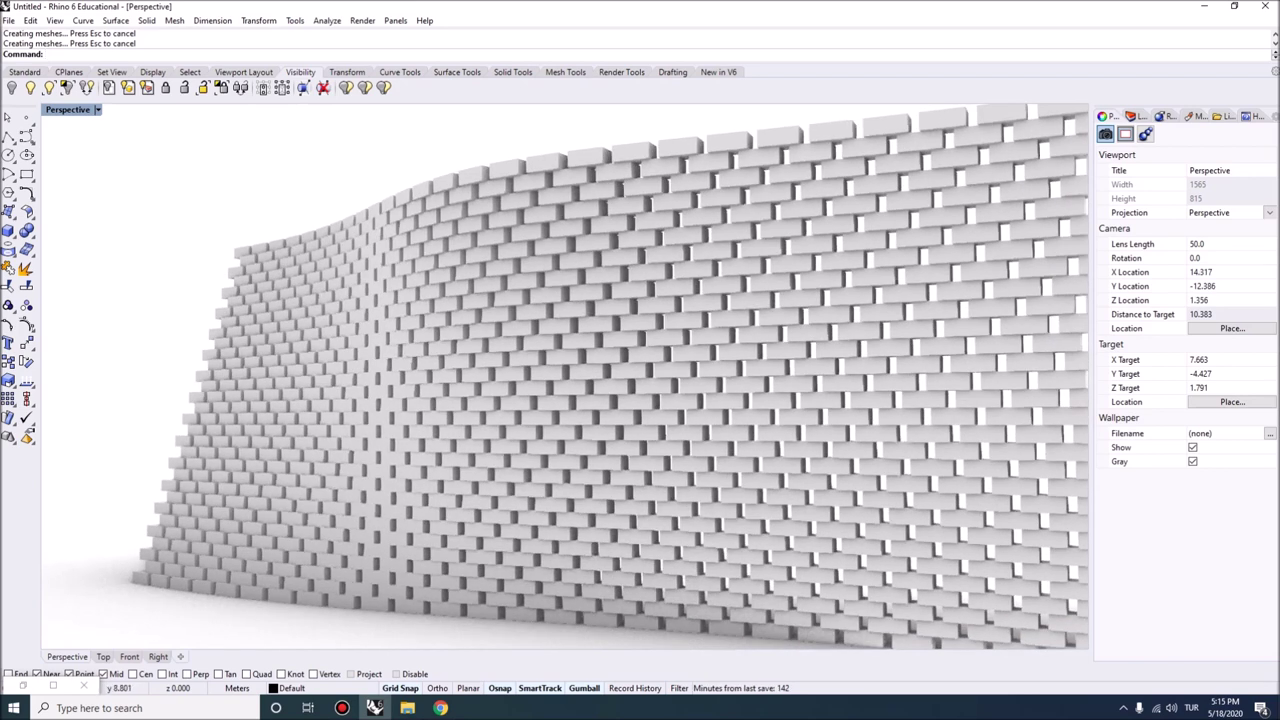